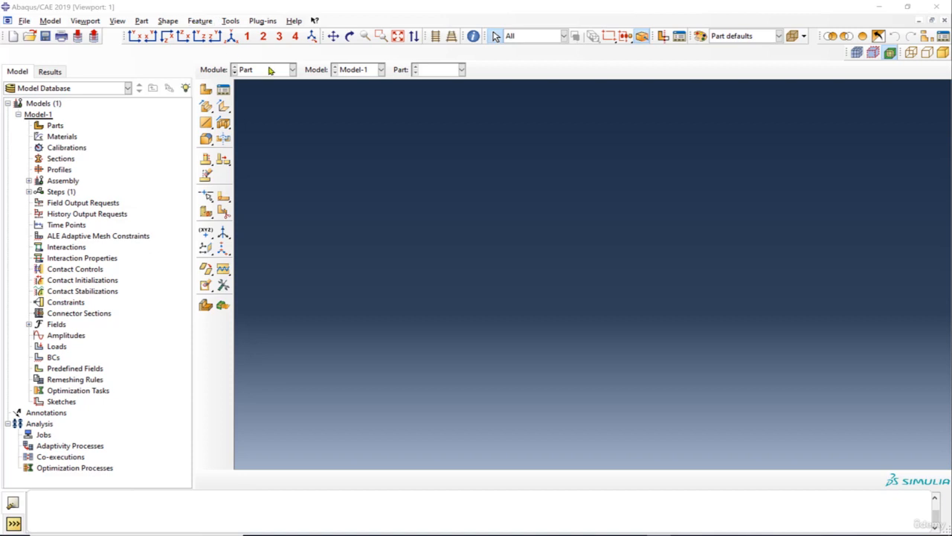
Step: Switch to the Property module
click(272, 69)
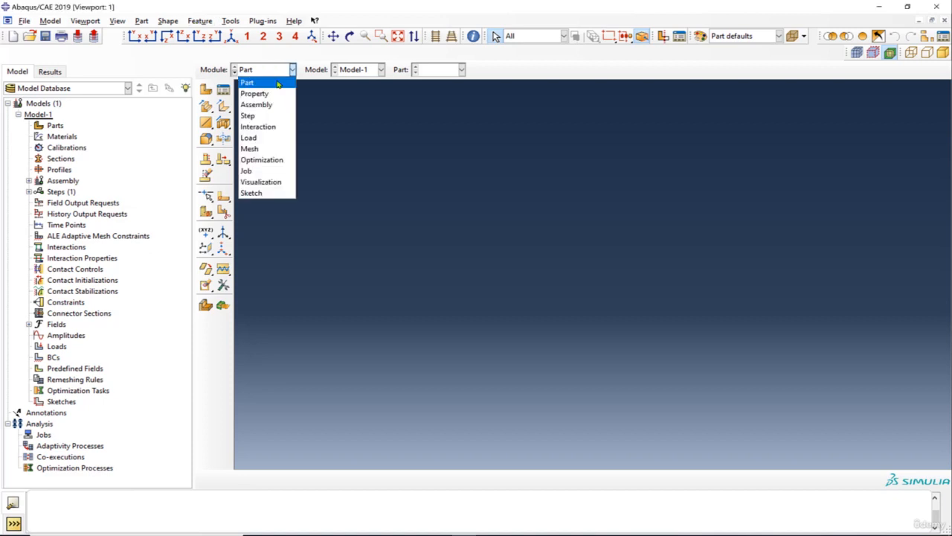
click(281, 93)
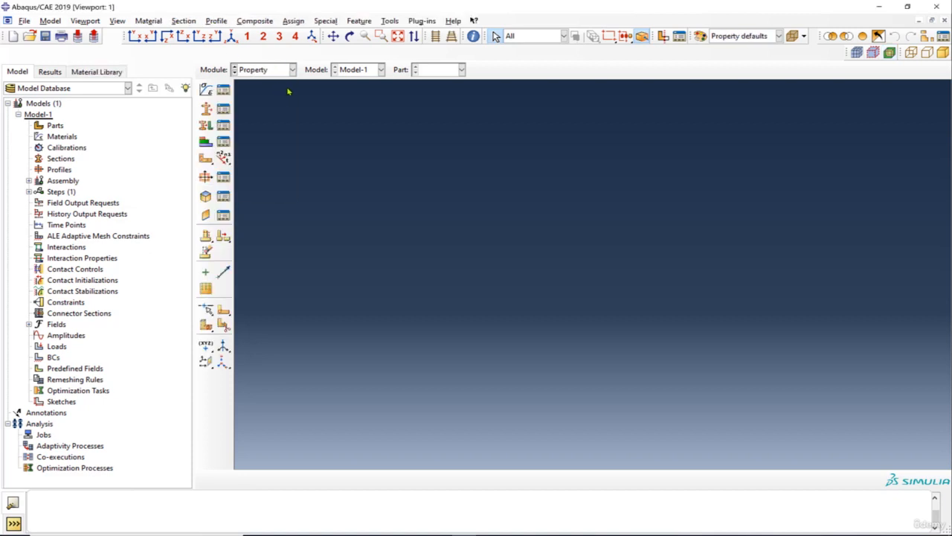
Step: Switch to the PowerPoint presentation, review the table of hyperelastic strain energy potentials on slide 9, and return to Abaqus
click(516, 535)
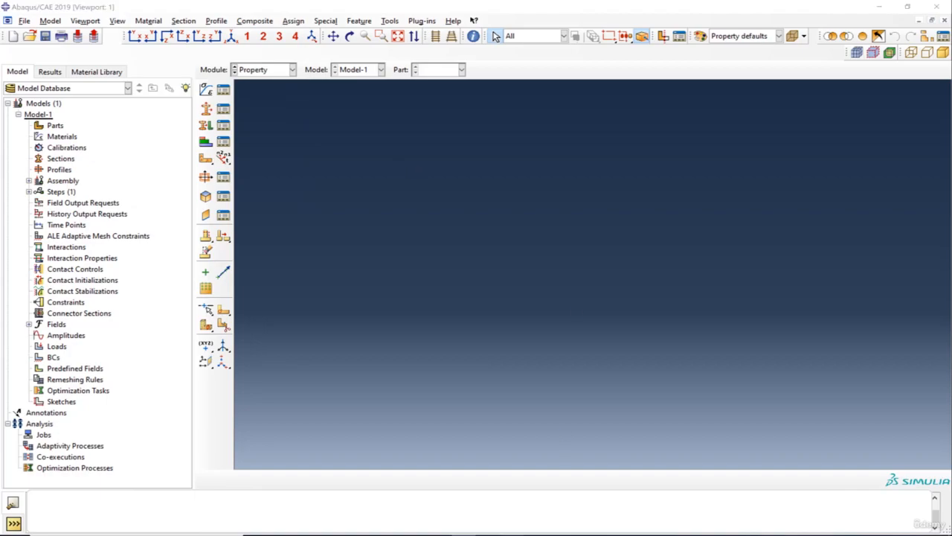
click(50, 447)
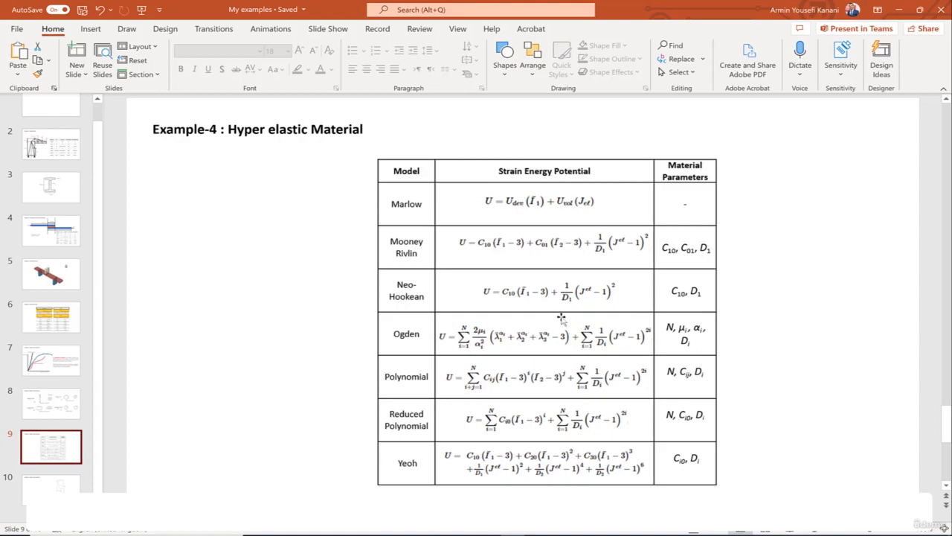
click(899, 9)
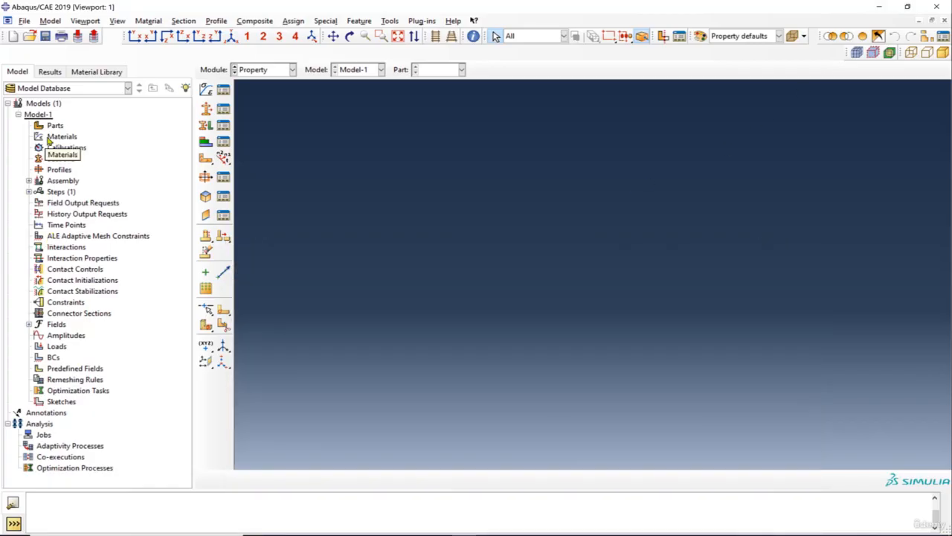
Step: Start a new material named "flexible adheisve"
click(207, 89)
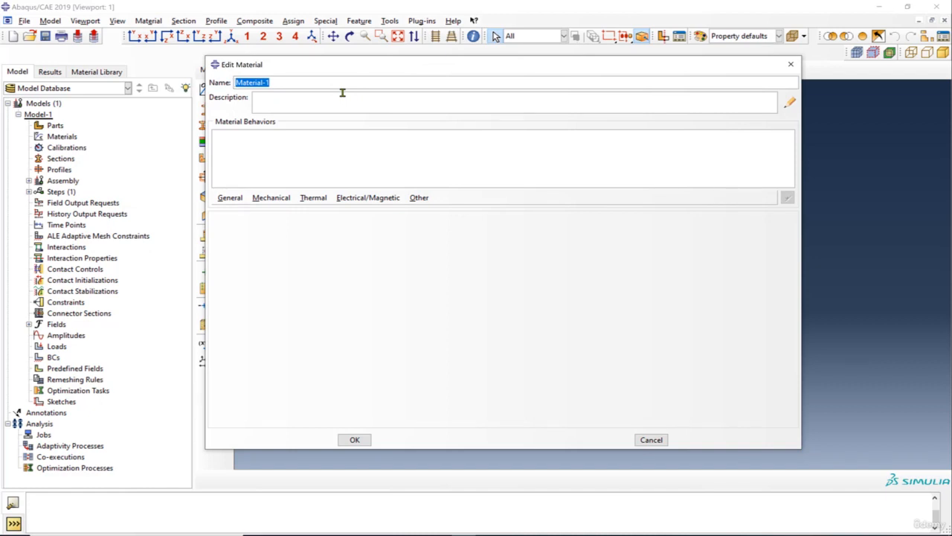
text(flexible adheisve)
click(286, 198)
mouse_move(279, 211)
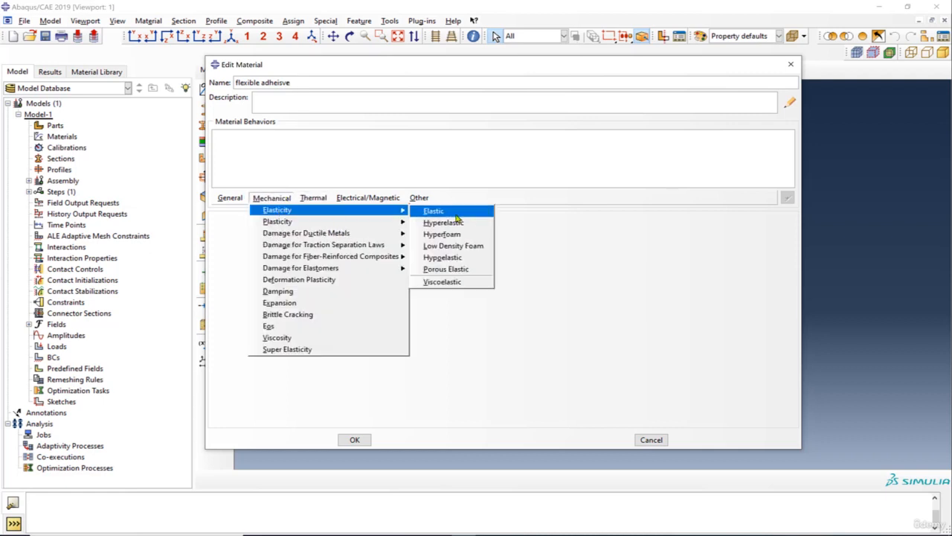
click(439, 209)
click(275, 355)
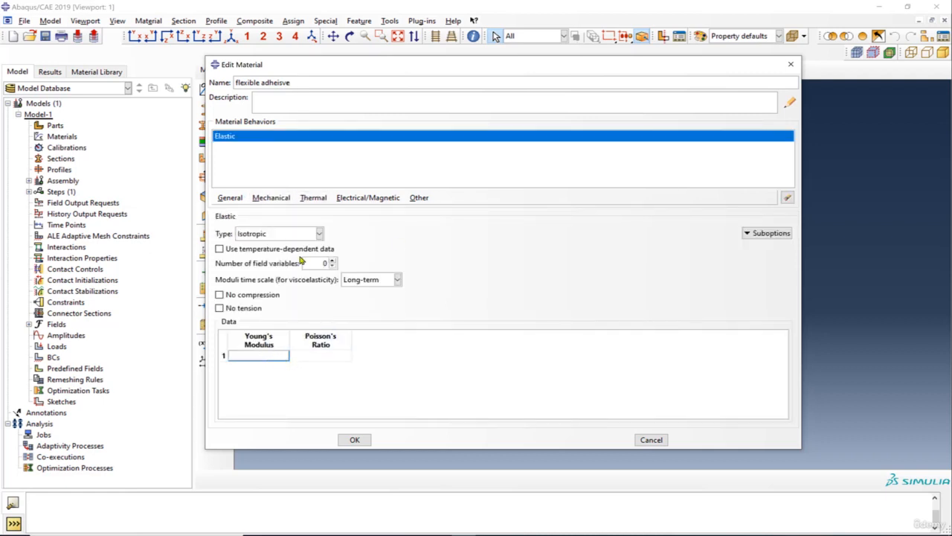
click(787, 198)
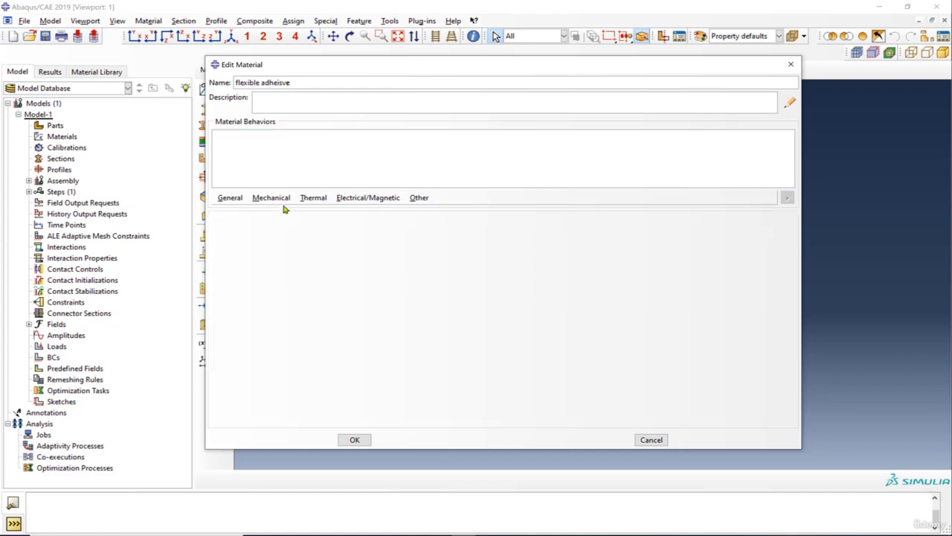
Step: Add an isotropic Hyperelastic behavior to the material, with the strain energy potential Unknown and test data as input source
click(286, 199)
mouse_move(312, 212)
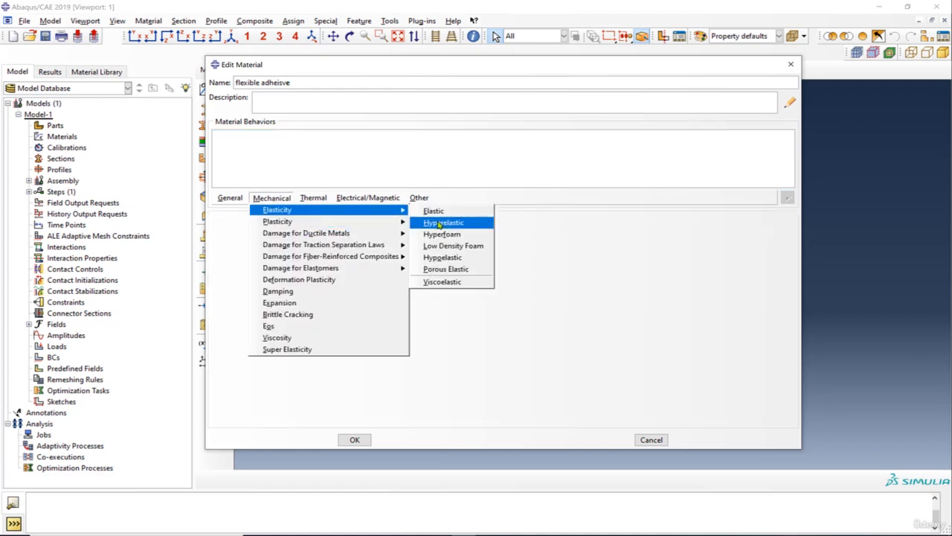
click(440, 222)
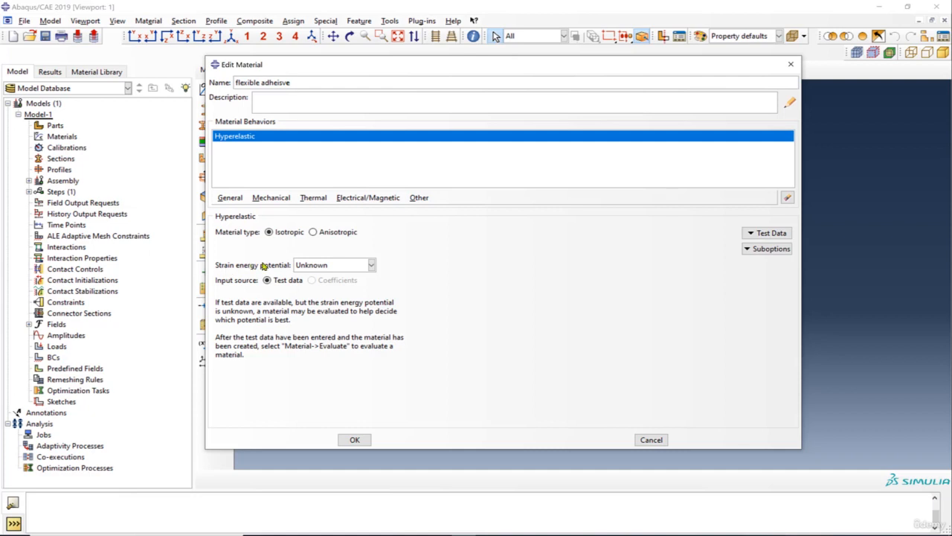
click(370, 267)
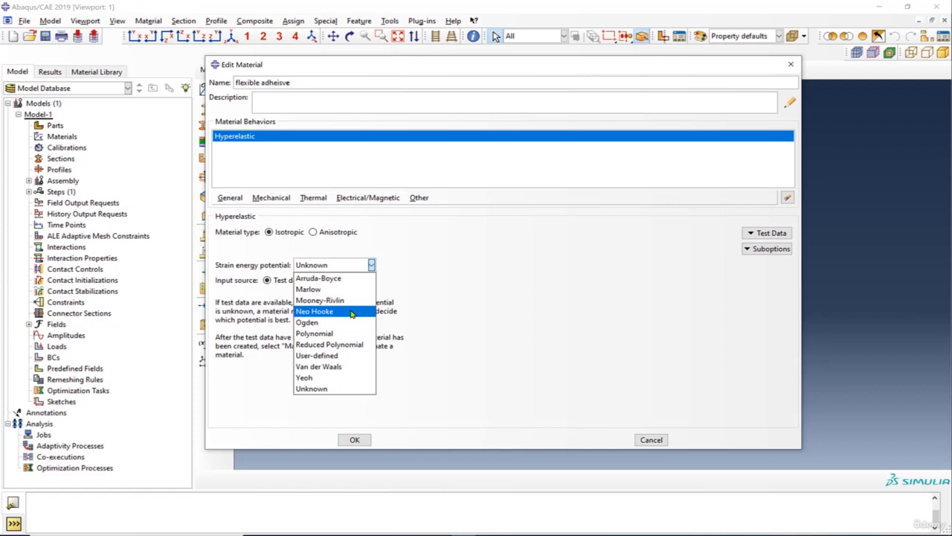
click(323, 388)
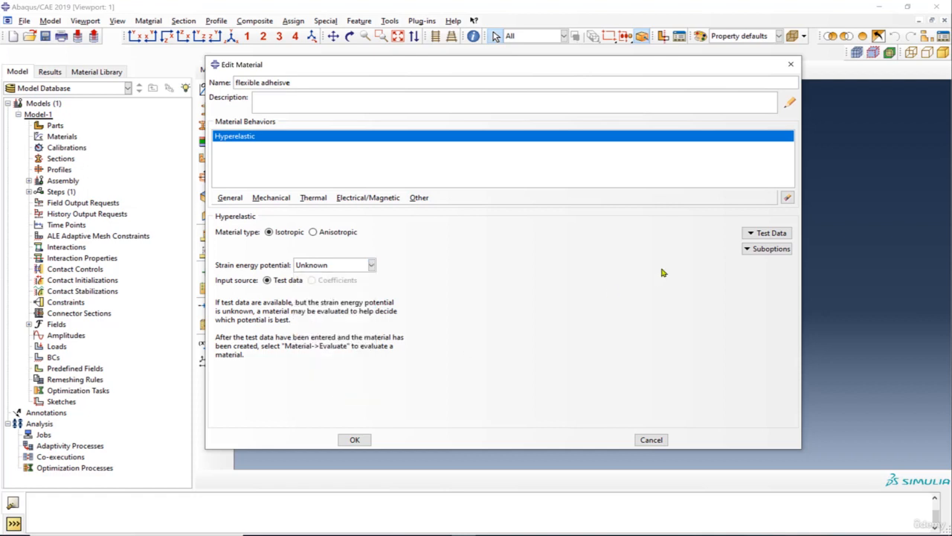
Step: Open the uniaxial test data editor for the hyperelastic behavior and enlarge it to show more of the data table
click(767, 232)
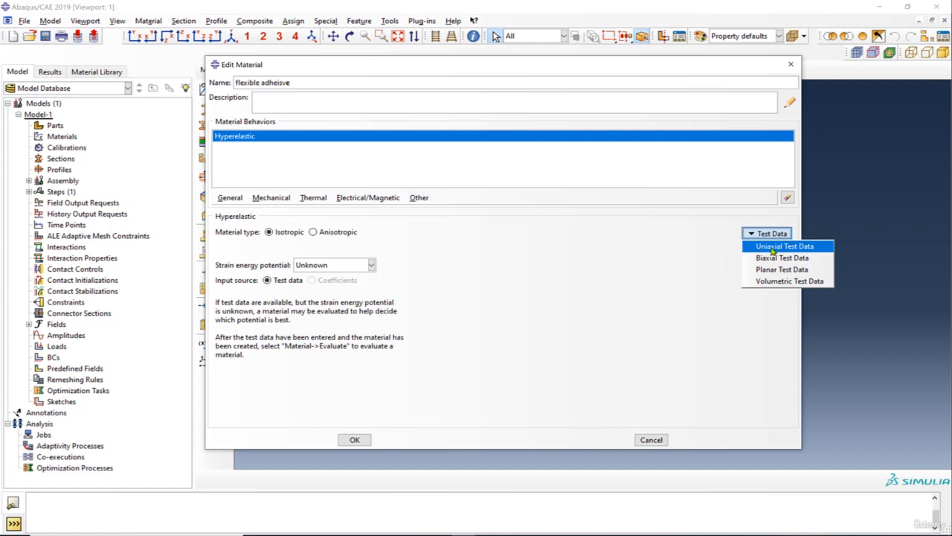
click(772, 249)
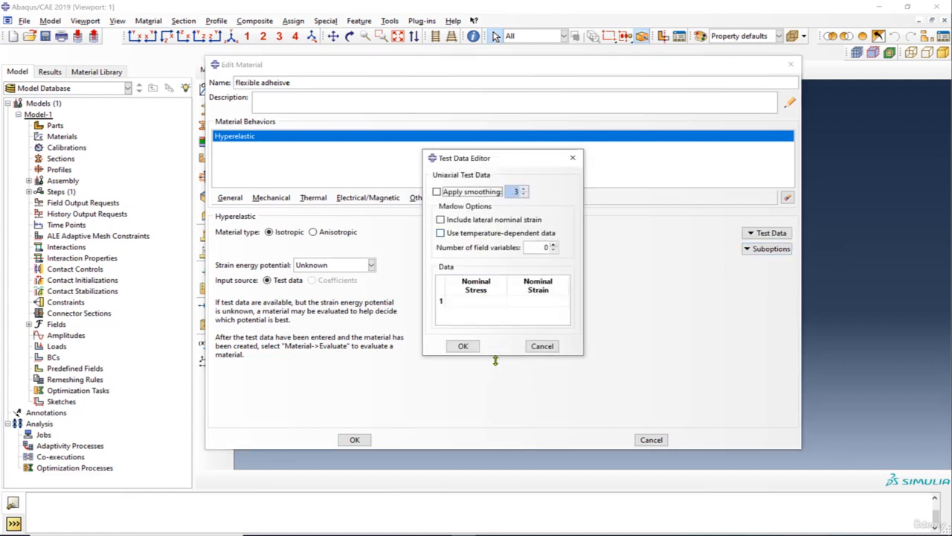
drag(494, 360, 495, 472)
drag(510, 155, 519, 58)
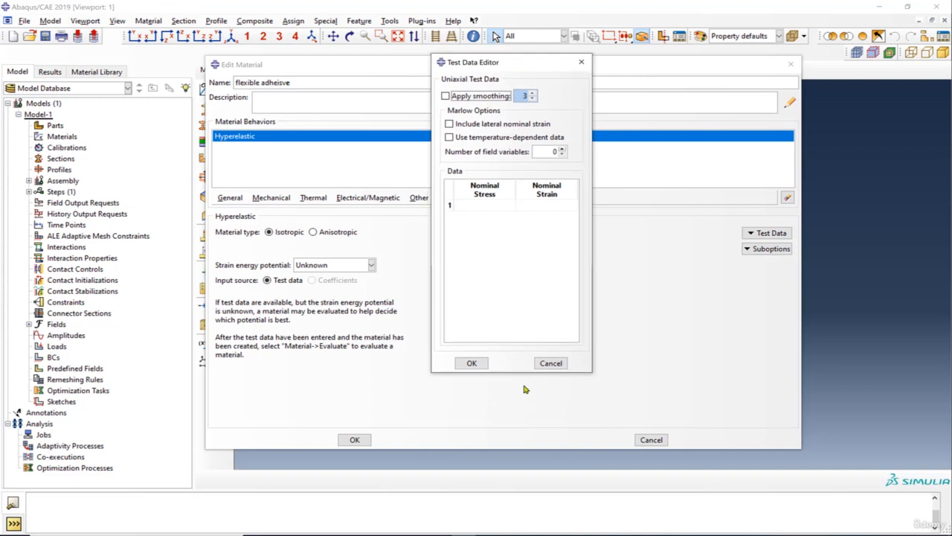
drag(519, 370, 515, 440)
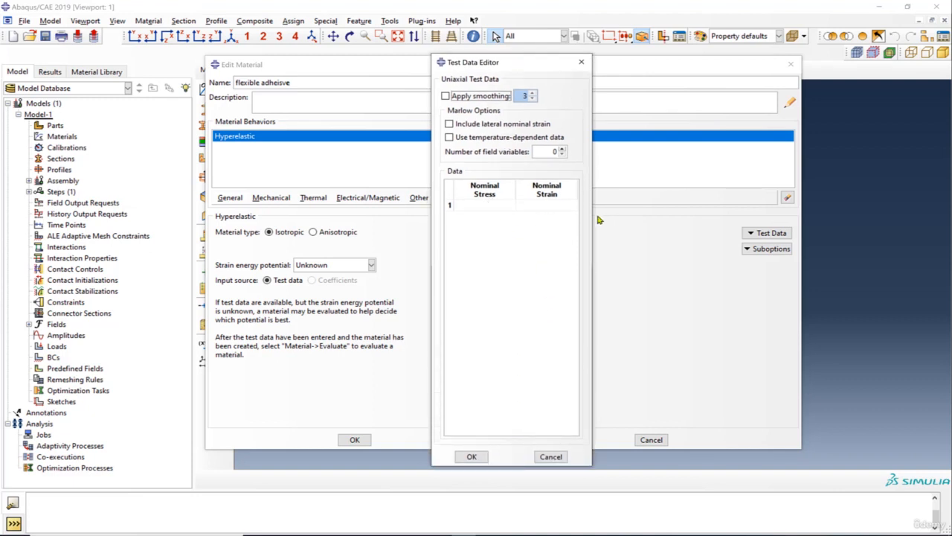
drag(592, 216, 650, 216)
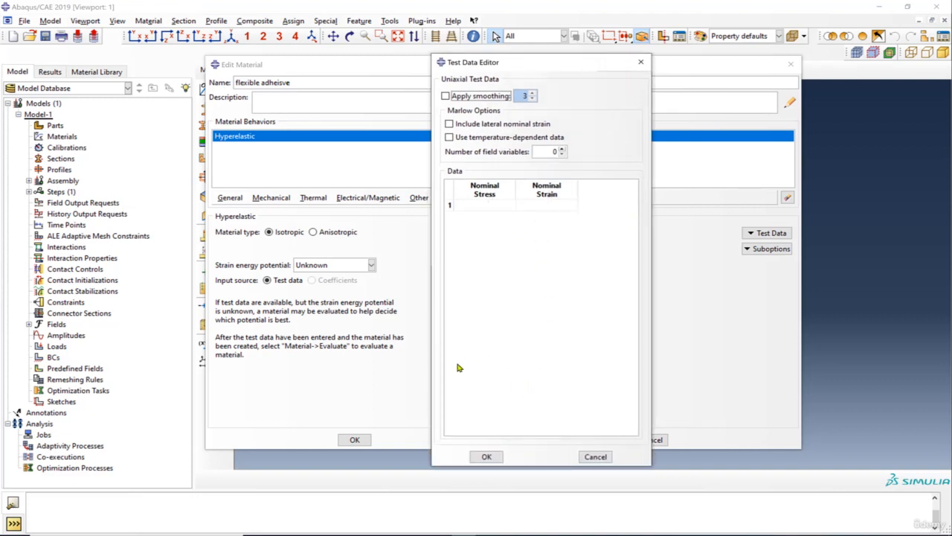
click(511, 191)
click(519, 191)
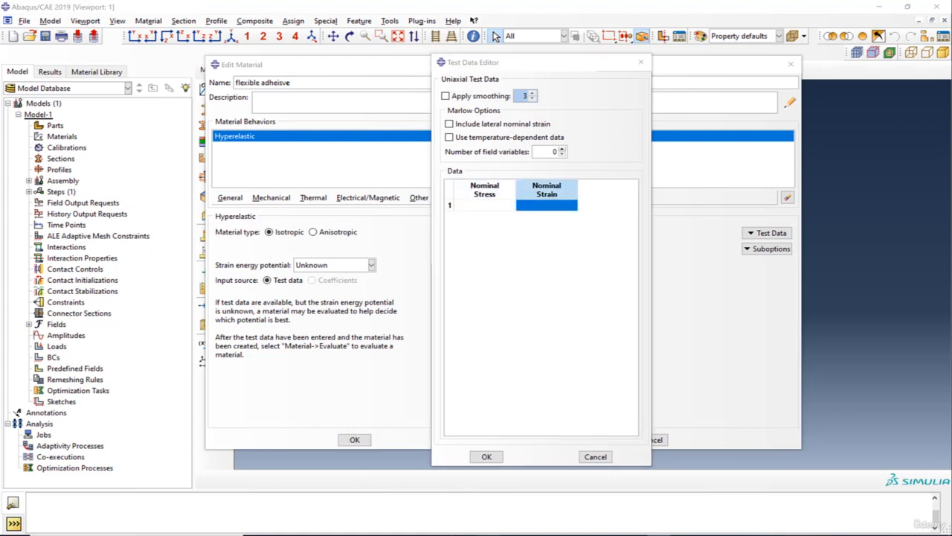
Step: Switch to the Hyperelastic-systems workbook in Excel, copy the stress and strain values from A2 down columns A and B, and return to Abaqus
mouse_move(488, 532)
click(537, 470)
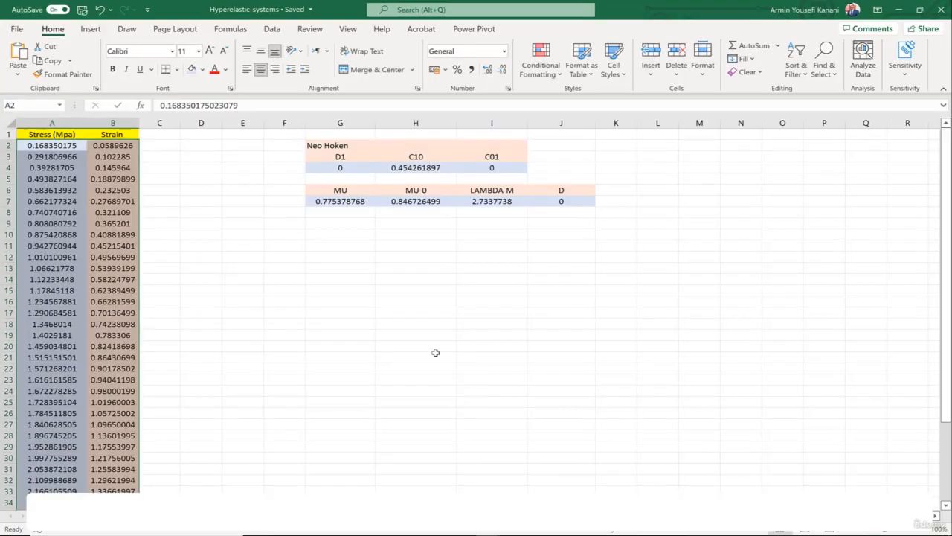
click(207, 230)
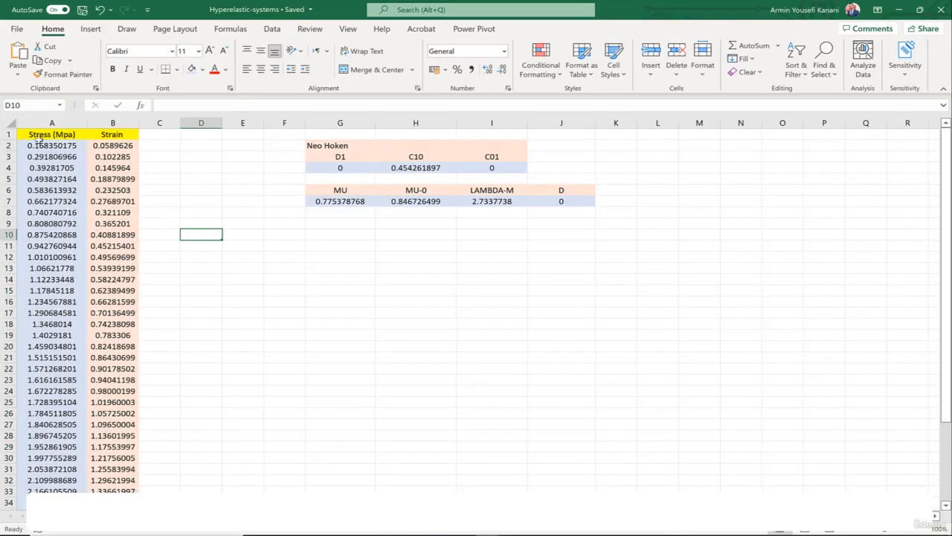
drag(39, 145, 113, 391)
scroll(113, 372, up, 6)
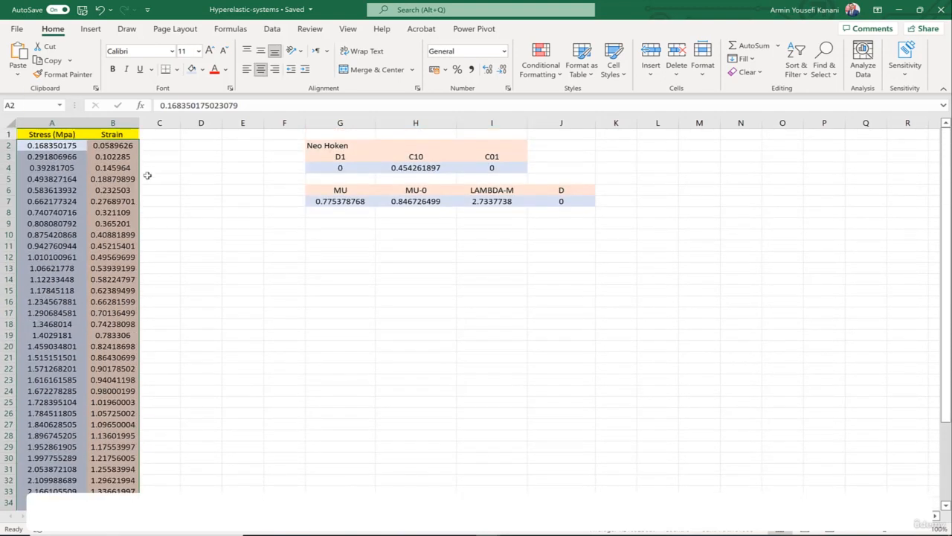
right_click(64, 146)
click(95, 172)
click(899, 10)
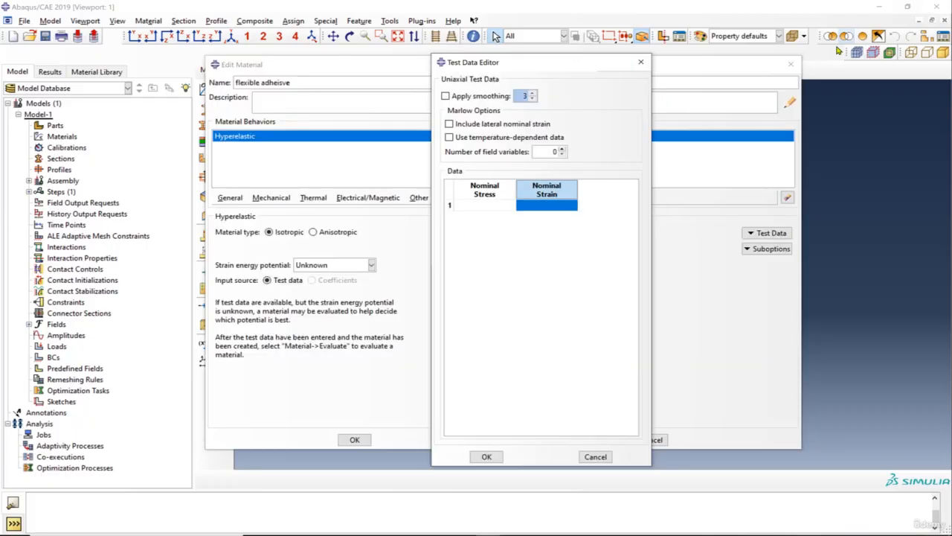
Step: Paste the copied values into the nominal stress and nominal strain columns, accept the test data and save the material
click(486, 205)
right_click(485, 206)
click(508, 236)
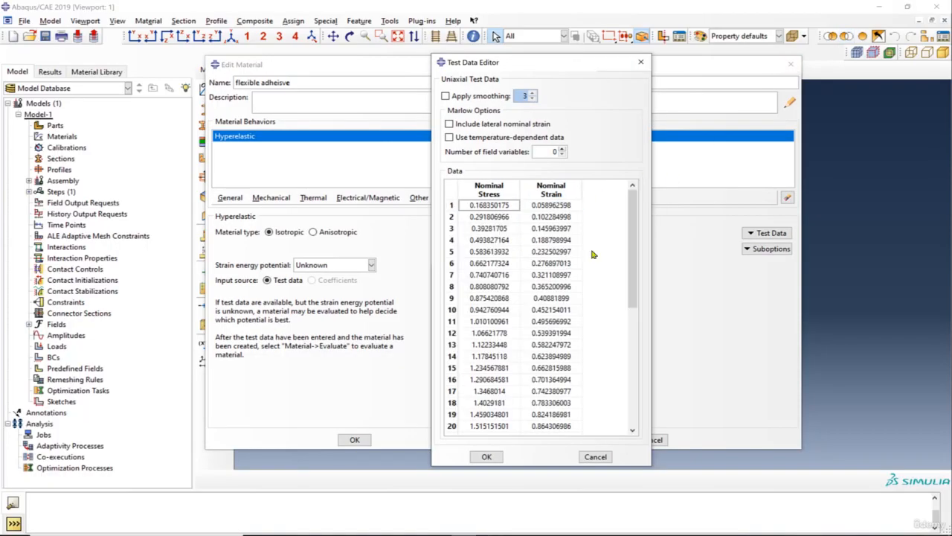
drag(630, 227, 641, 369)
click(486, 456)
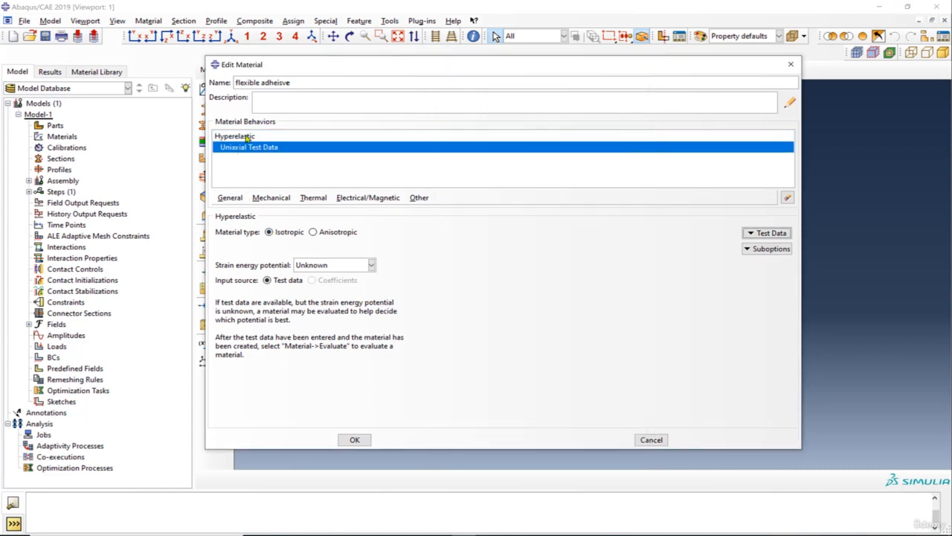
click(355, 441)
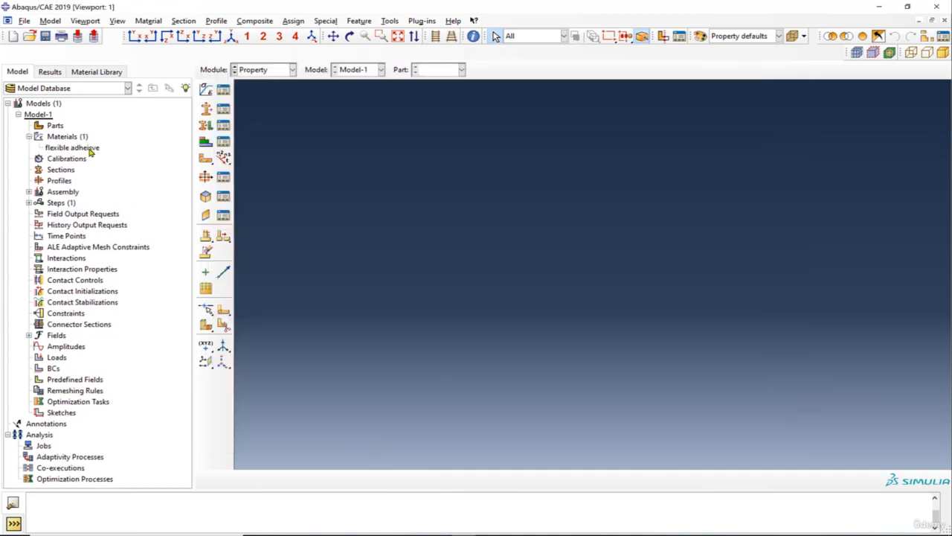
Step: Start evaluating the flexible adheisve material and exclude the Biaxial and Planar (Pure shear) tests from the stress-strain response plots
click(81, 148)
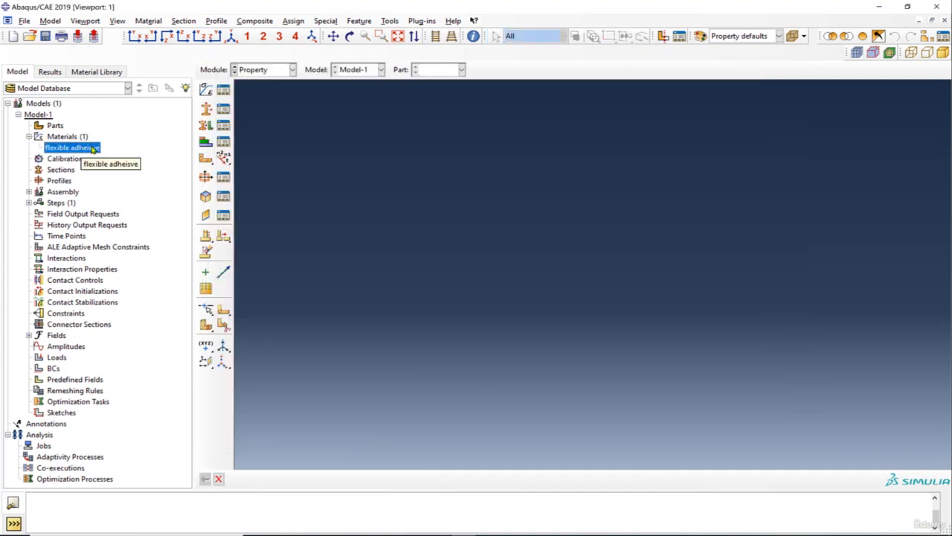
right_click(88, 150)
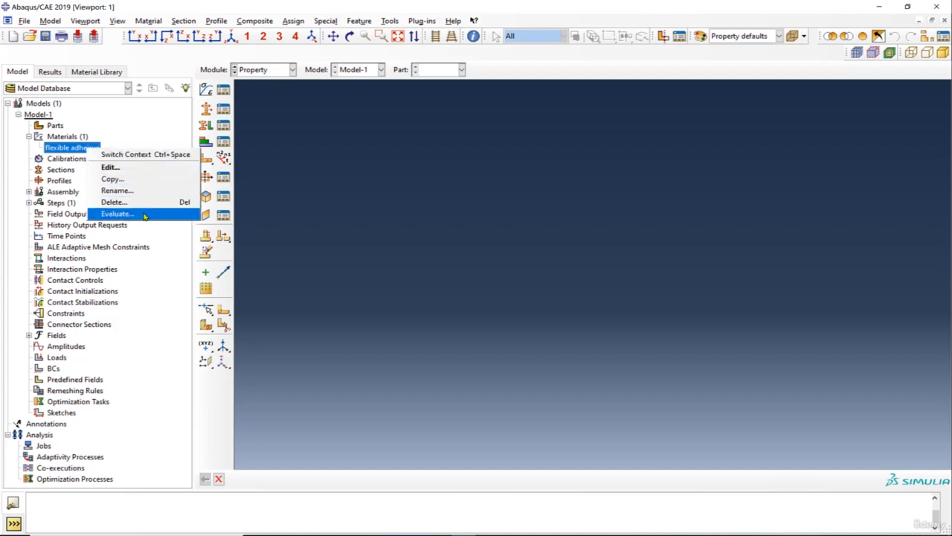
click(145, 214)
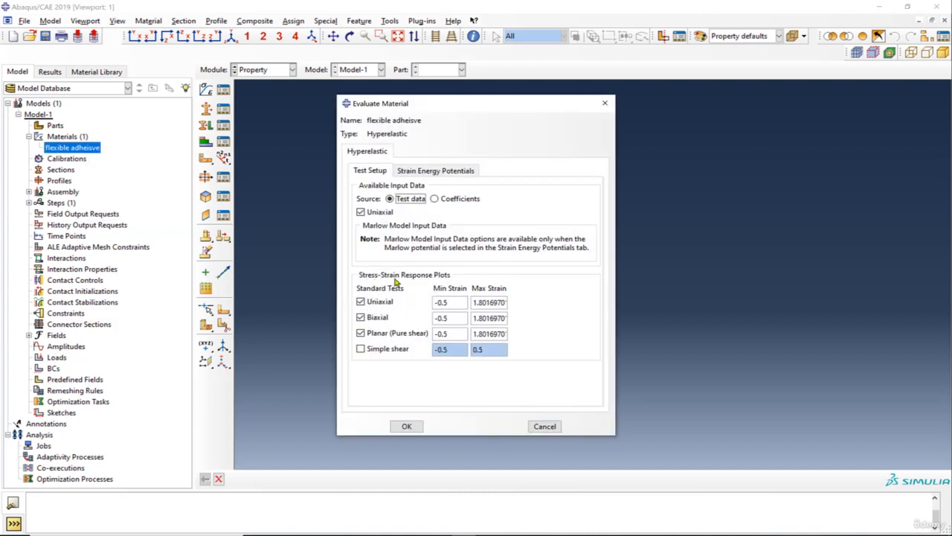
click(360, 318)
click(360, 333)
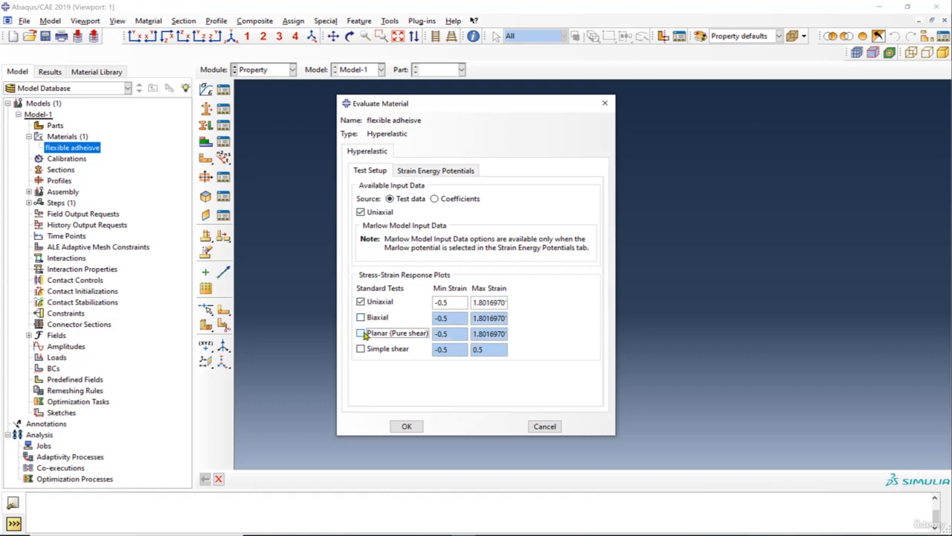
Step: Set the minimum strain of the Uniaxial response plot to 0
double_click(448, 302)
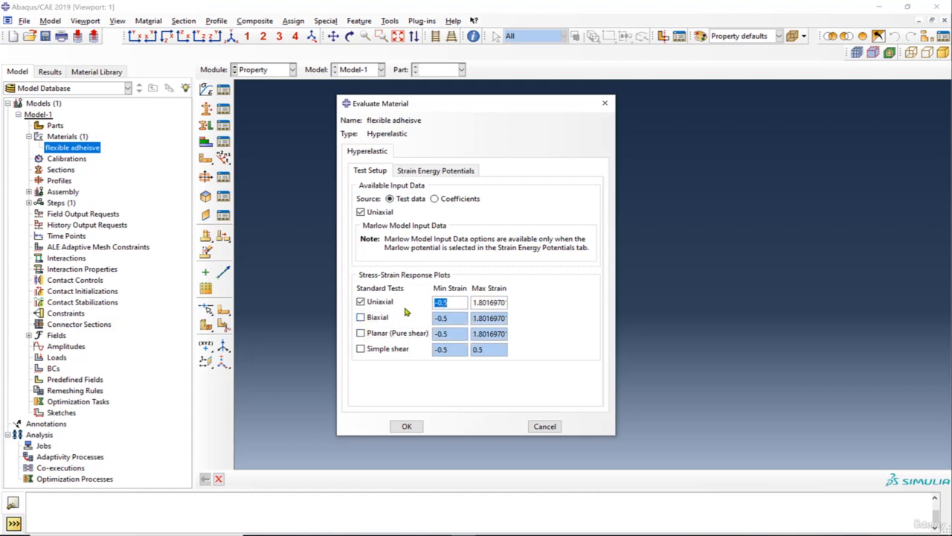
text(0)
drag(471, 302, 510, 301)
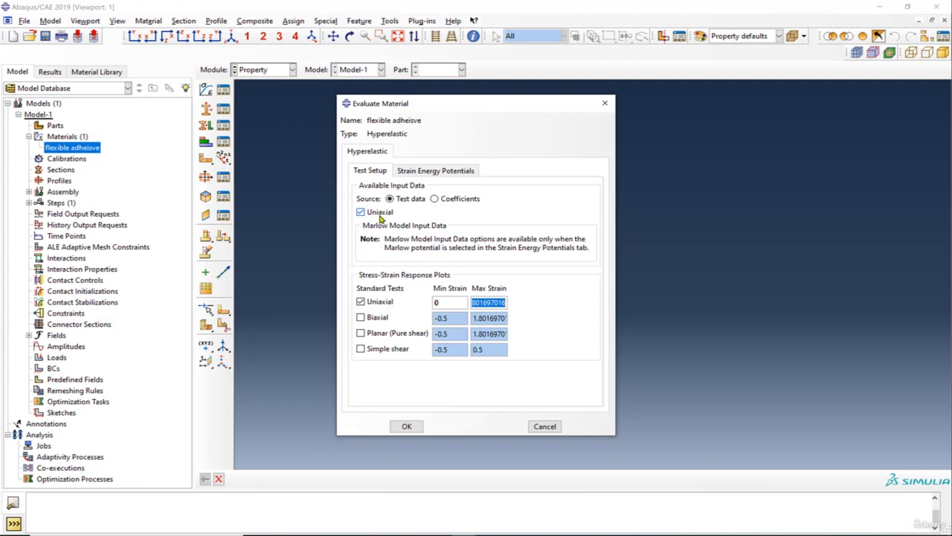
Step: Add the Reduced Polynomial N = 1 (Neo Hooke) and Arruda-Boyce strain energy potentials to the evaluation
click(435, 171)
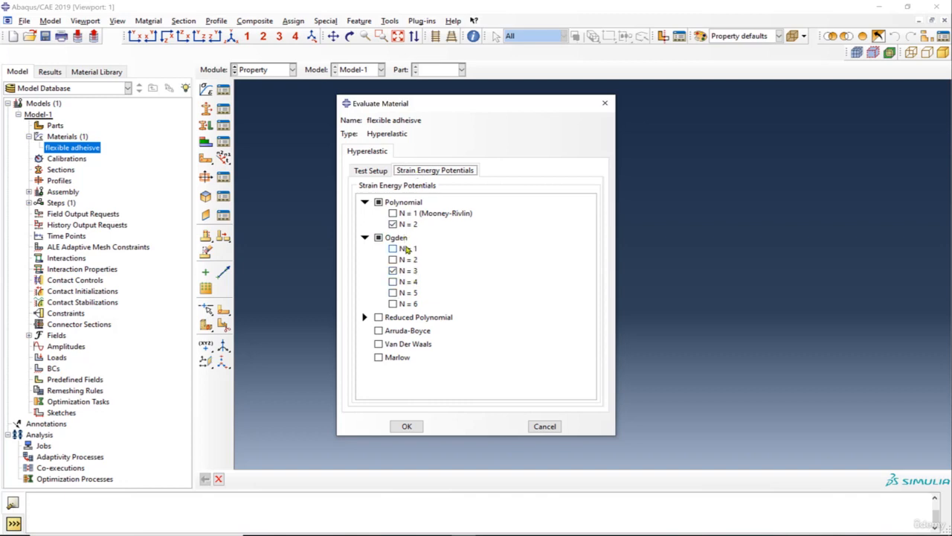
drag(418, 105, 103, 29)
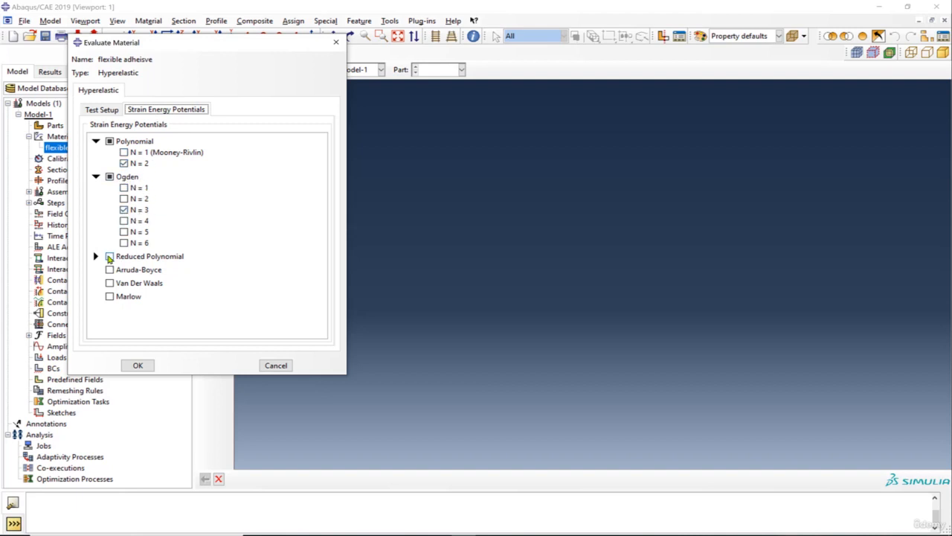
click(95, 257)
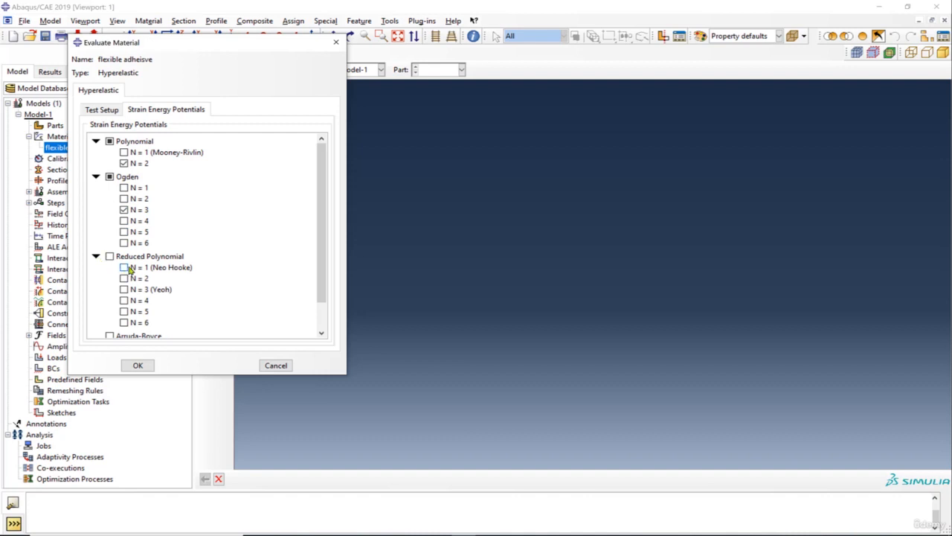
click(124, 267)
scroll(131, 274, down, 2)
click(109, 304)
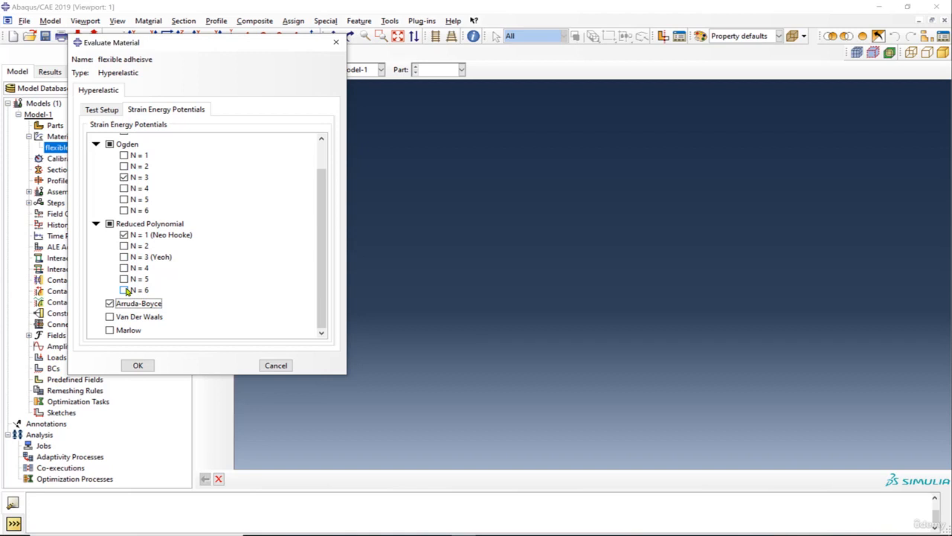
Step: Review the selected strain energy potentials and try to run the material evaluation
drag(382, 84, 399, 85)
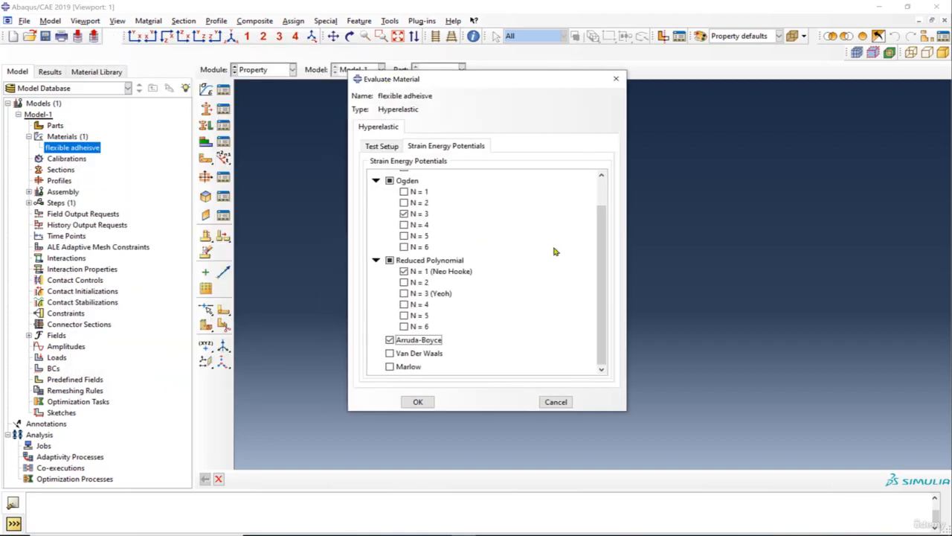
drag(604, 261, 604, 227)
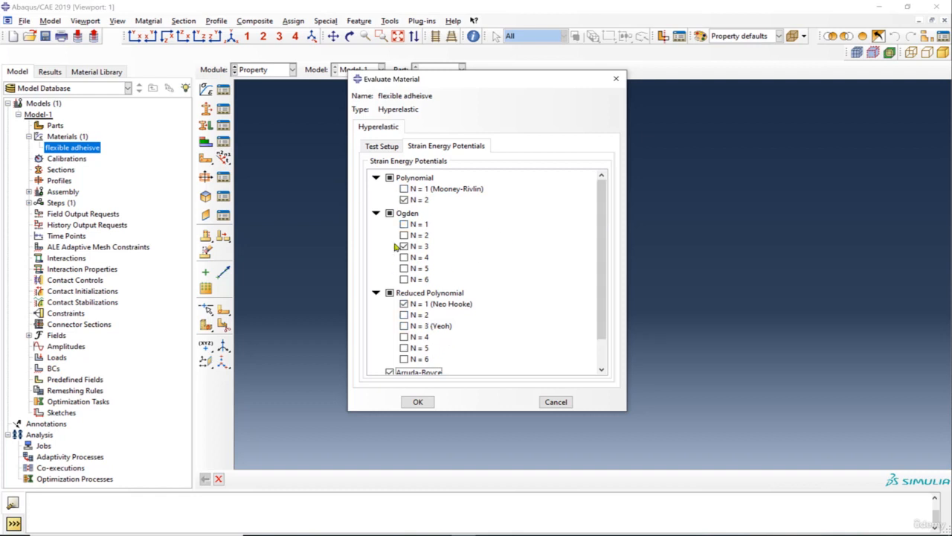
scroll(609, 240, down, 1)
scroll(608, 245, down, 1)
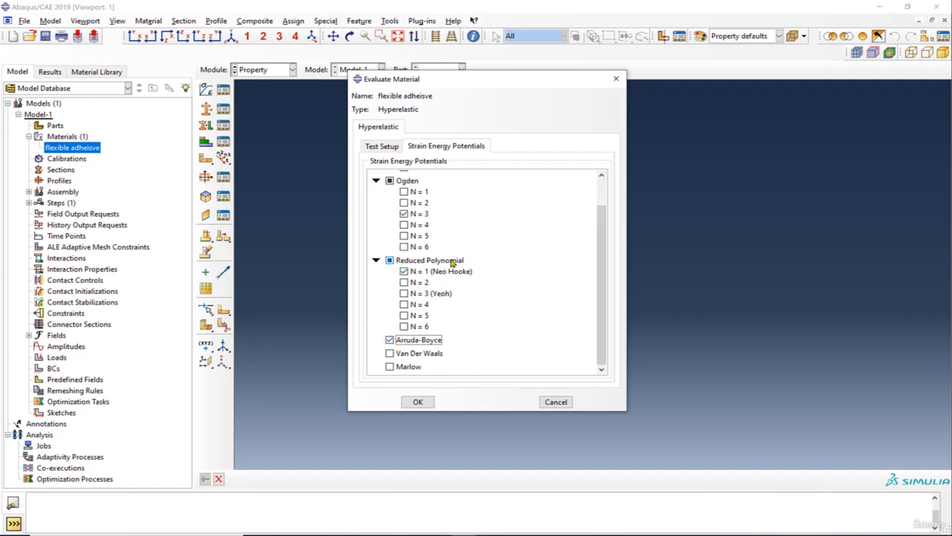
scroll(452, 264, up, 2)
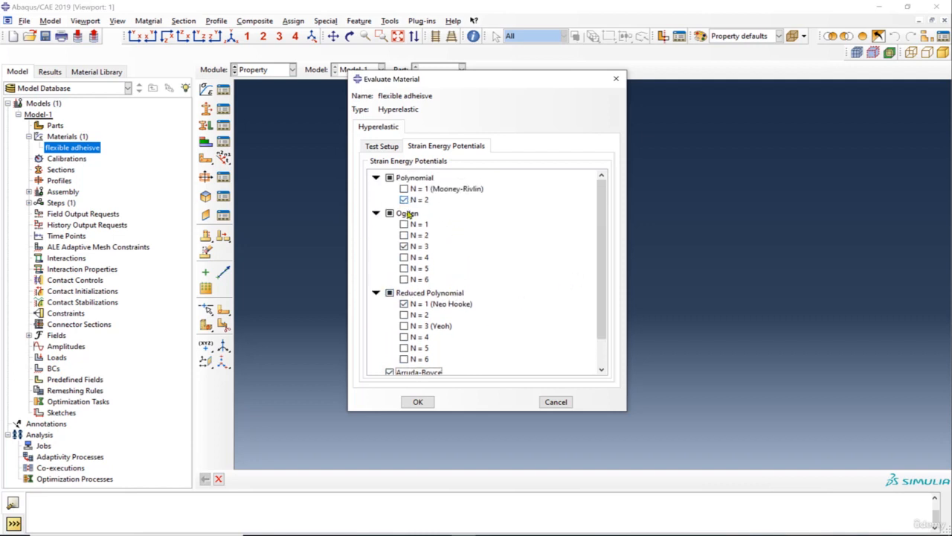
click(404, 200)
scroll(419, 248, down, 1)
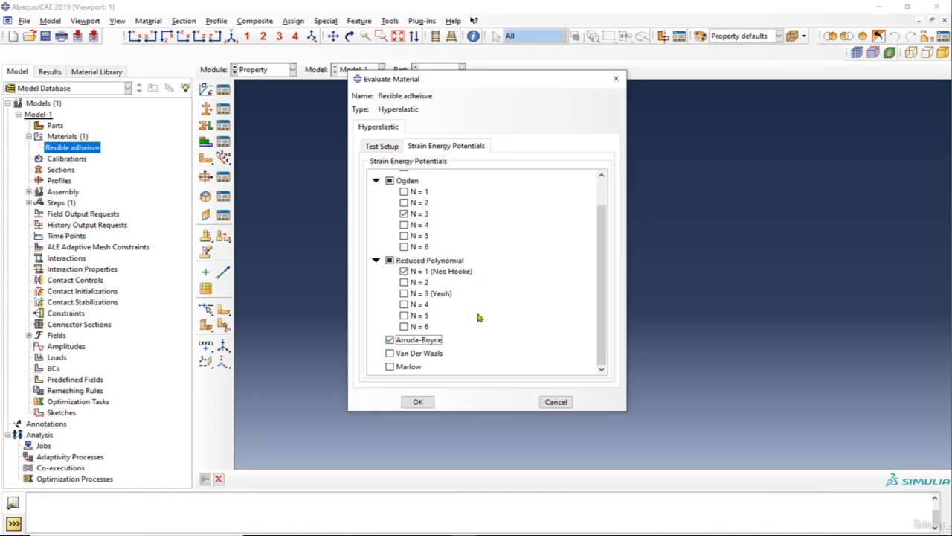
scroll(551, 263, up, 1)
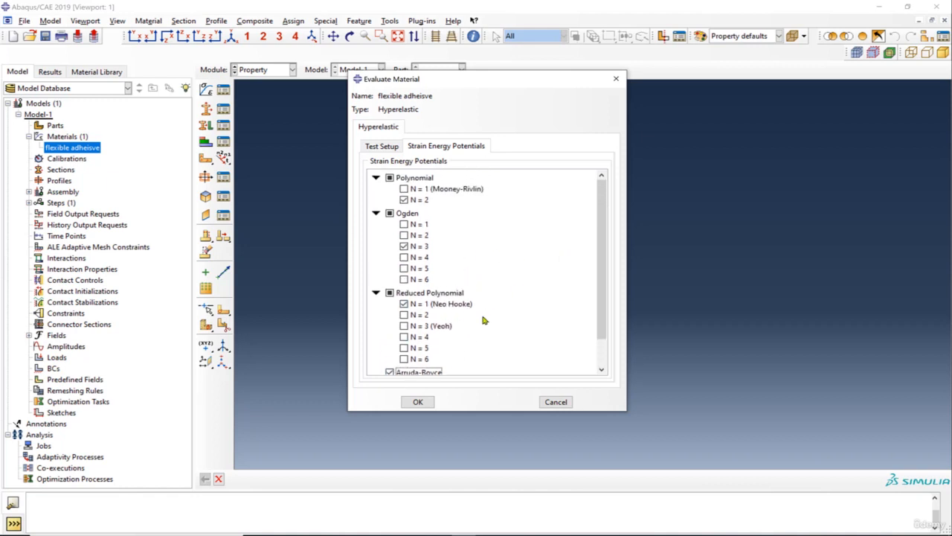
click(427, 406)
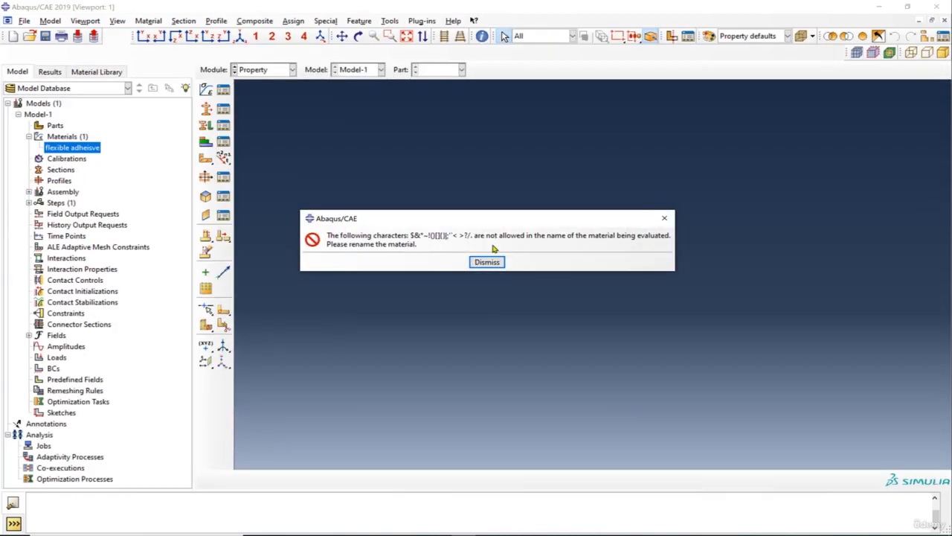
click(481, 263)
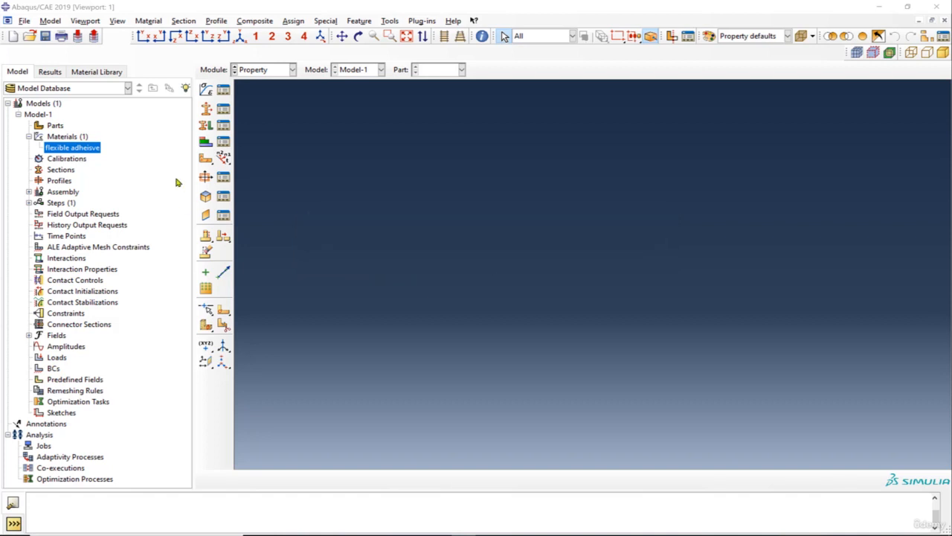
Step: Rename the flexible adheisve material to flexible-adheisve
right_click(95, 148)
click(131, 189)
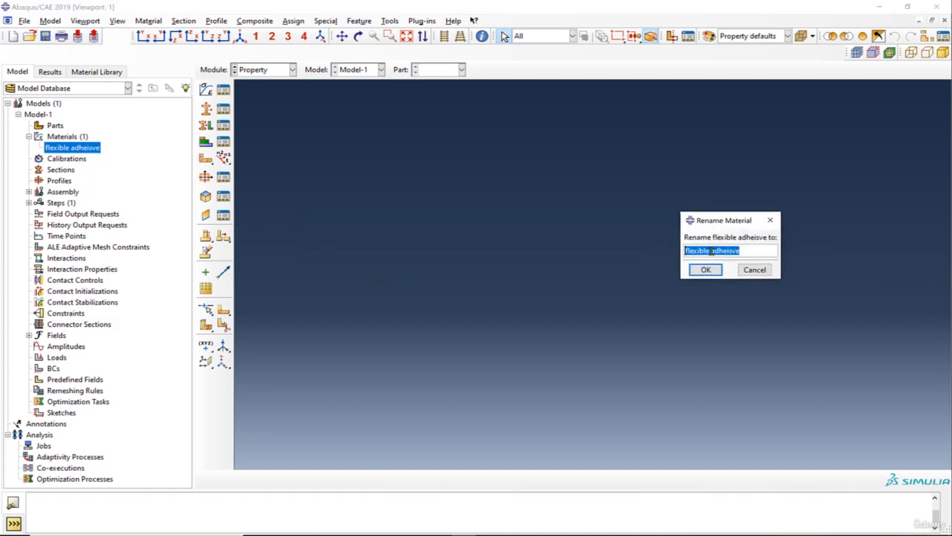
click(712, 251)
key(BackSpace)
text(-)
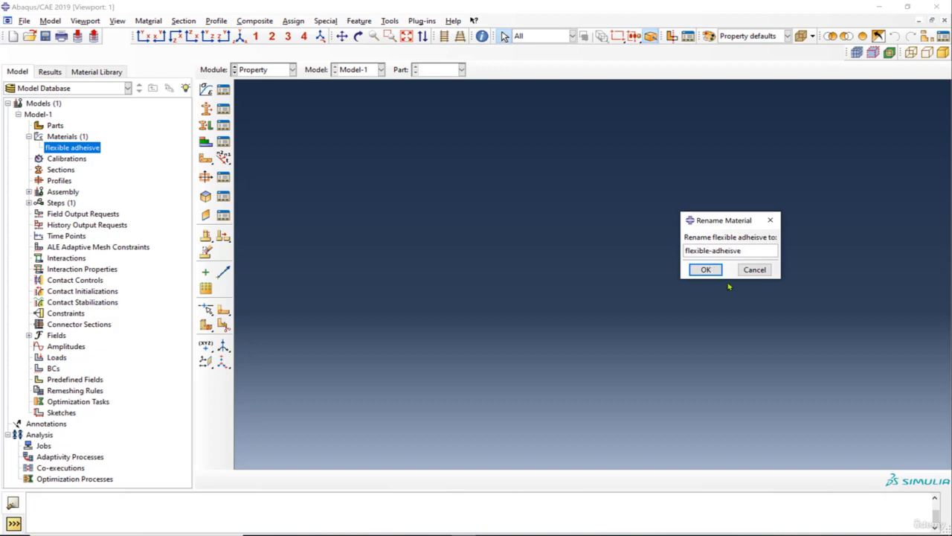
click(710, 270)
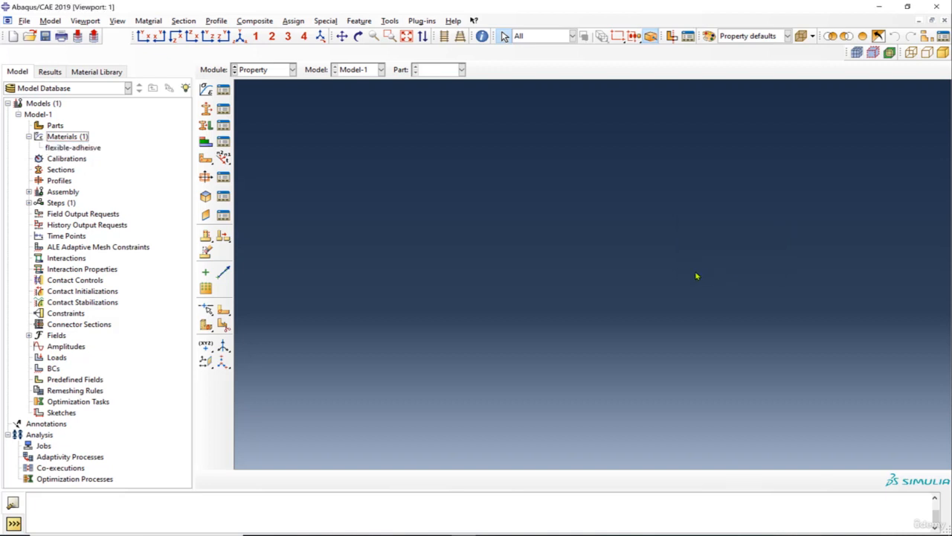
Step: Start evaluating flexible-adheisve, excluding the Biaxial and Planar (Pure shear) response plots and editing the Uniaxial minimum strain
right_click(69, 148)
click(96, 209)
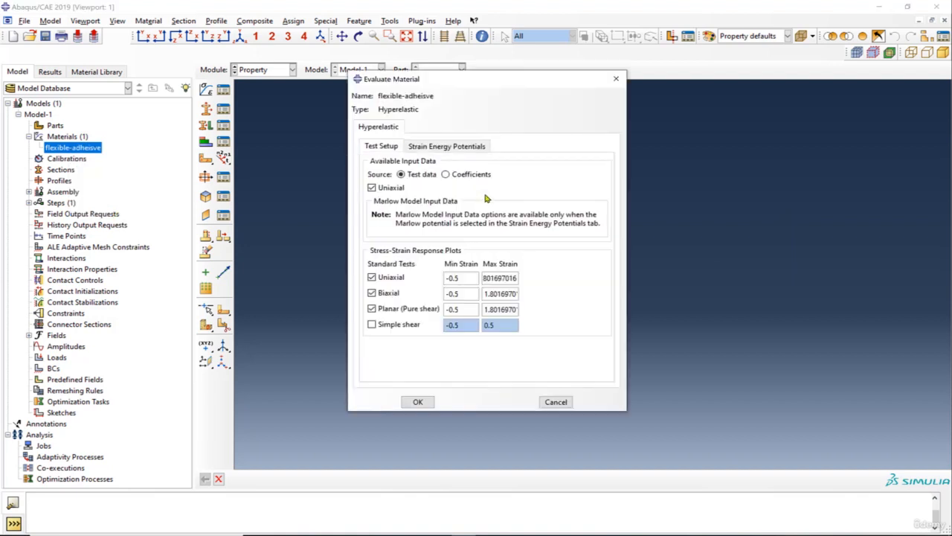
click(402, 310)
click(387, 294)
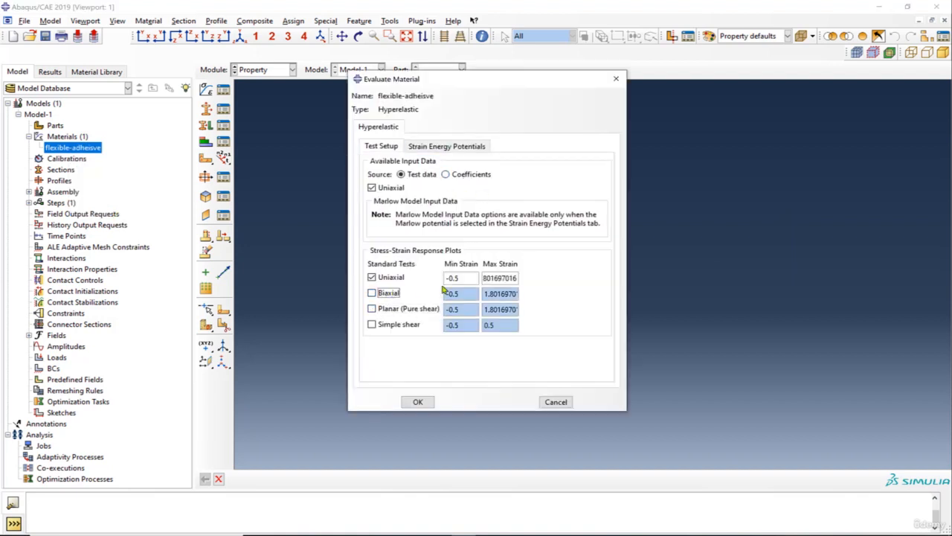
drag(457, 278, 410, 278)
Step: Add the Reduced Polynomial N = 1 (Neo Hooke) and Arruda-Boyce potentials and run the evaluation of flexible-adheisve
click(469, 147)
click(377, 292)
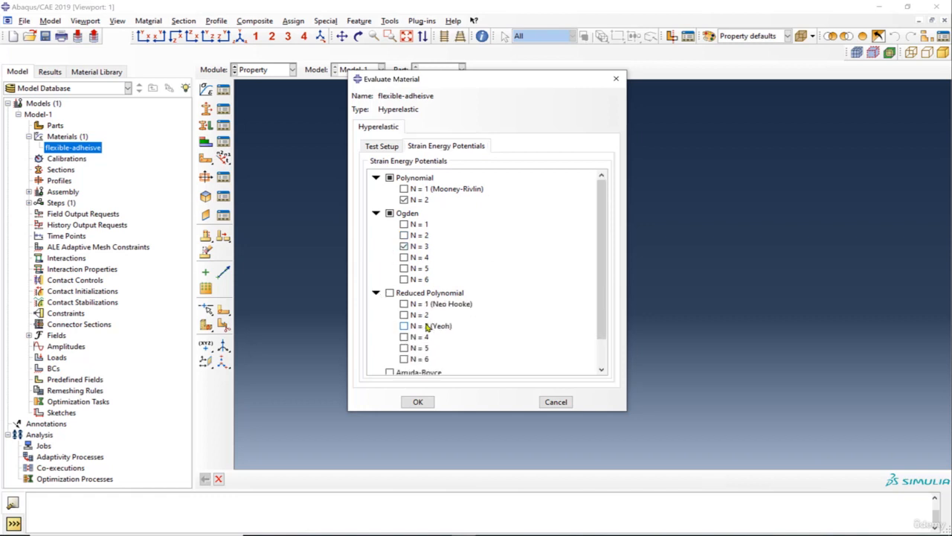
click(403, 304)
scroll(406, 305, down, 2)
click(389, 340)
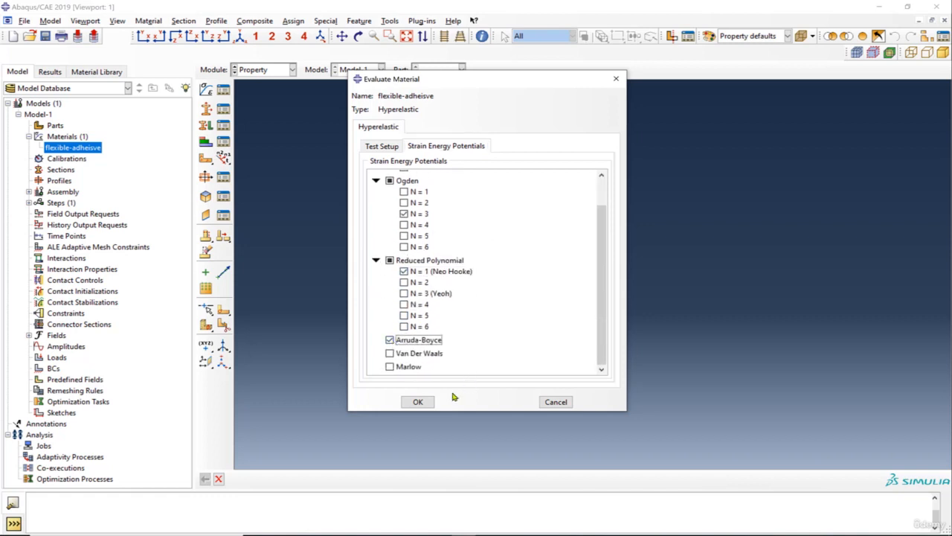
click(428, 403)
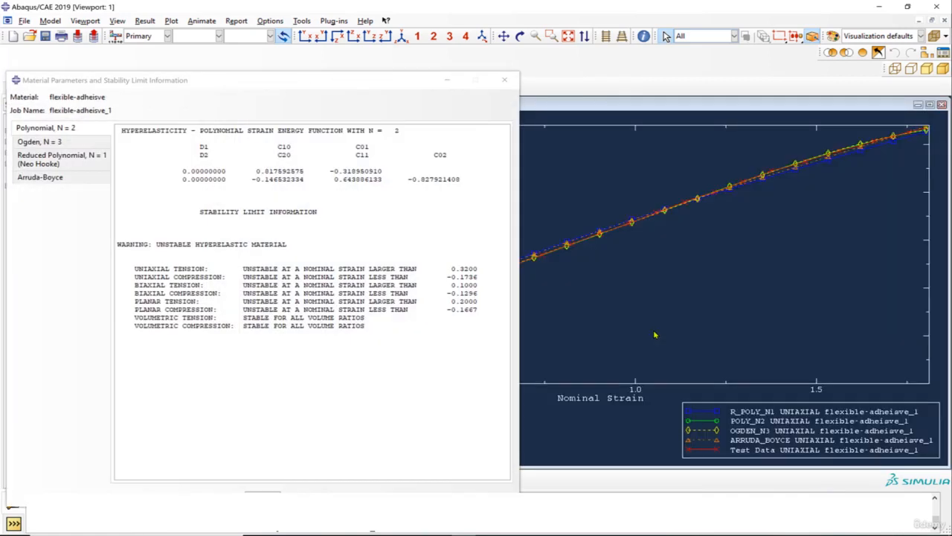
Step: Look through the fitted potentials' results and examine the uniaxial tension stability limit of Polynomial, N = 2
drag(377, 83, 585, 53)
click(285, 113)
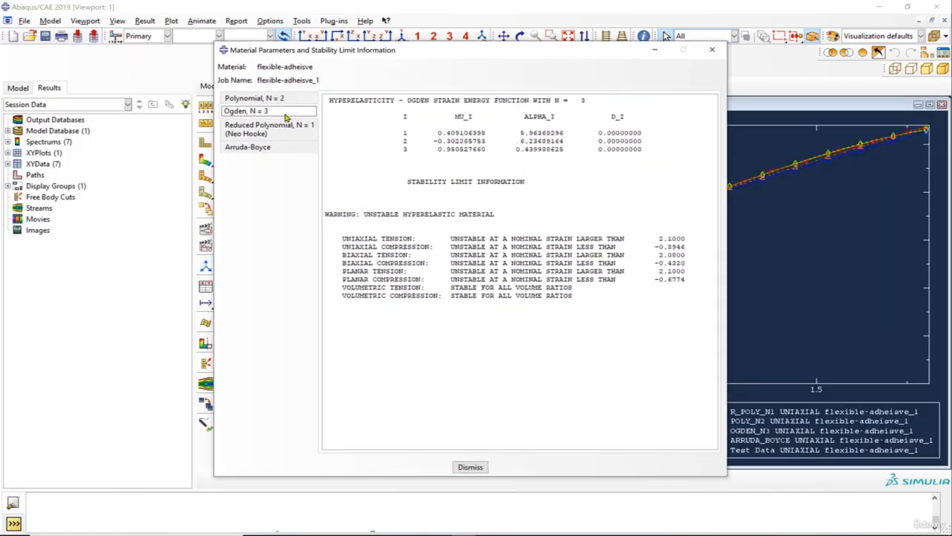
click(283, 128)
click(279, 103)
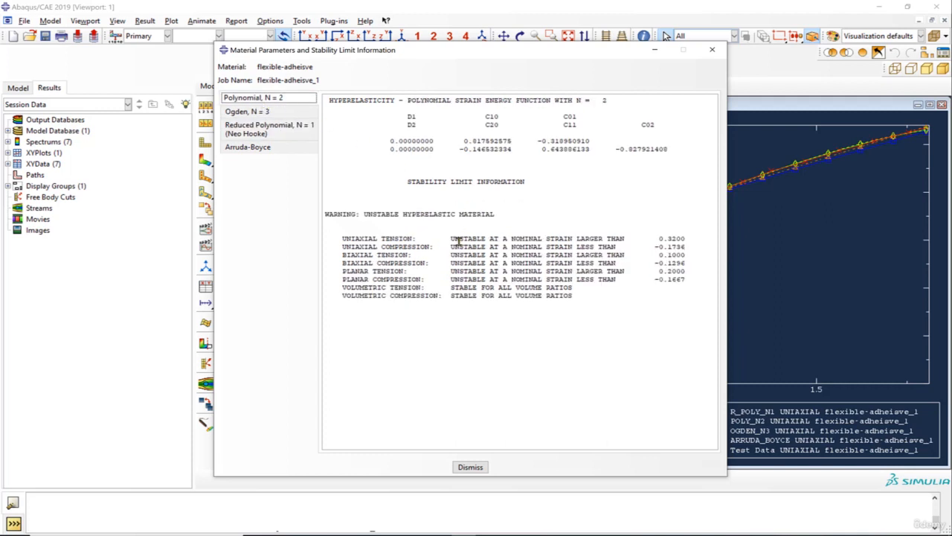
drag(450, 239, 685, 239)
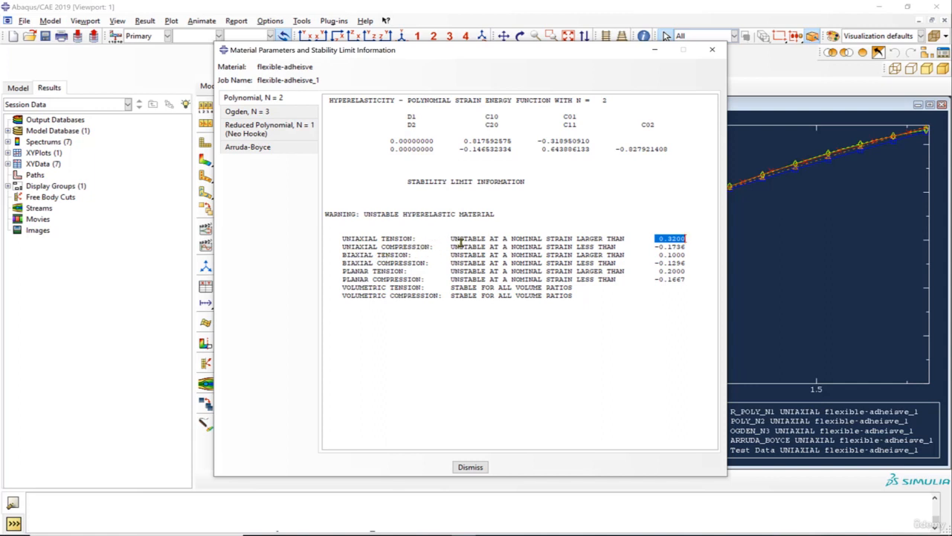
drag(523, 53, 362, 52)
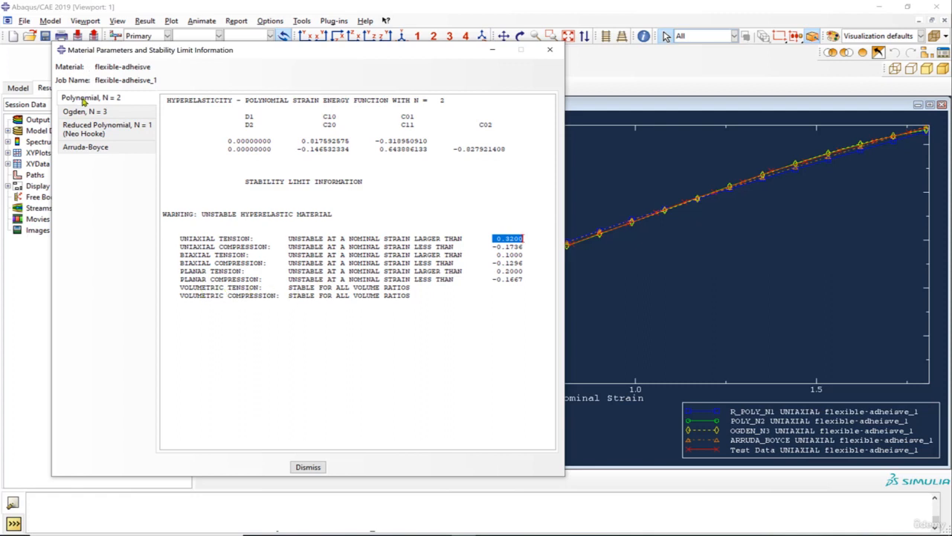
Step: Examine the uniaxial, biaxial, planar and volumetric stability limits of the Ogden, N = 3 potential
click(121, 114)
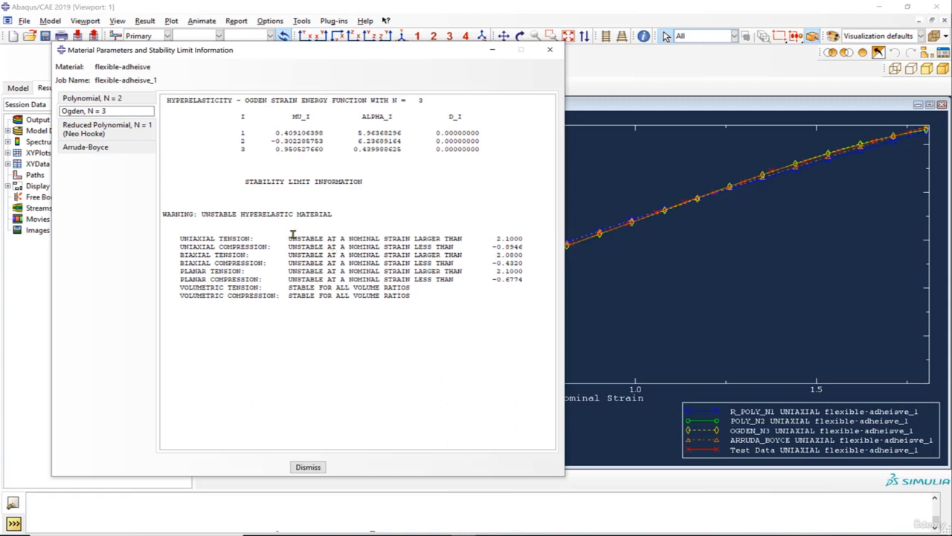
drag(289, 238, 357, 279)
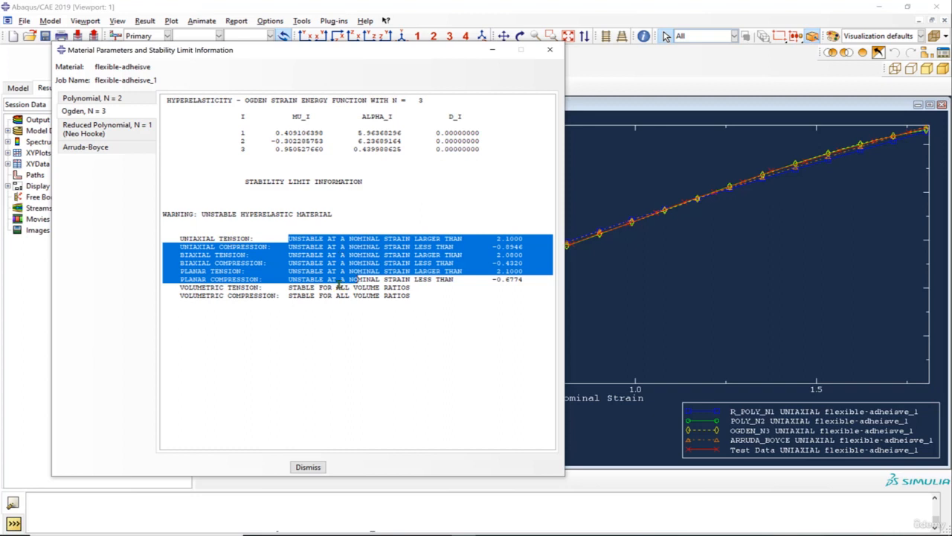
click(338, 295)
drag(407, 296, 187, 288)
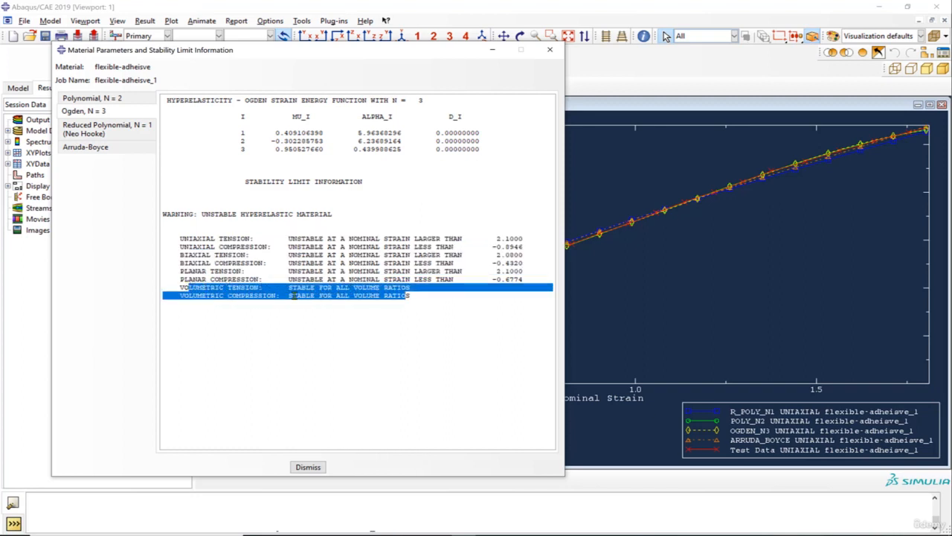
Step: Examine the stability limit information of the Reduced Polynomial, N = 1 (Neo Hooke) potential
click(119, 130)
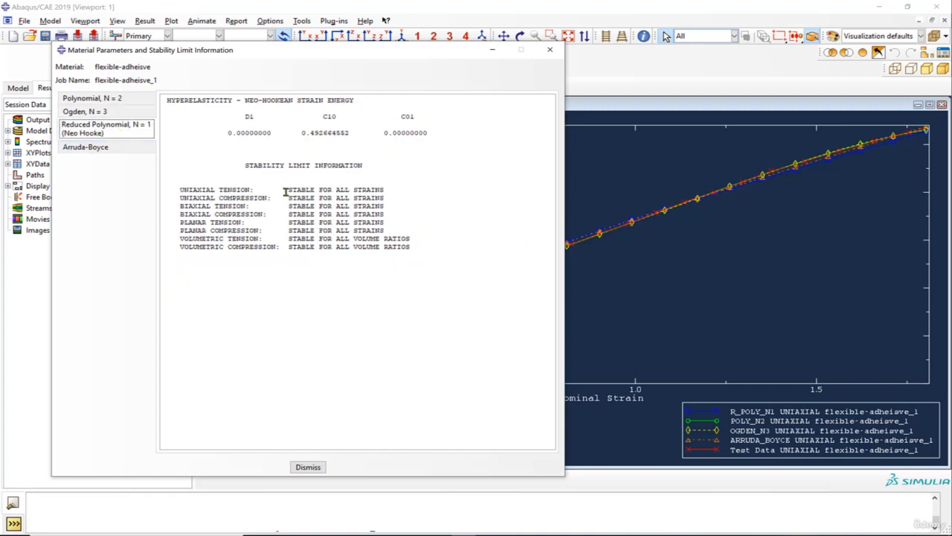
drag(285, 192, 413, 247)
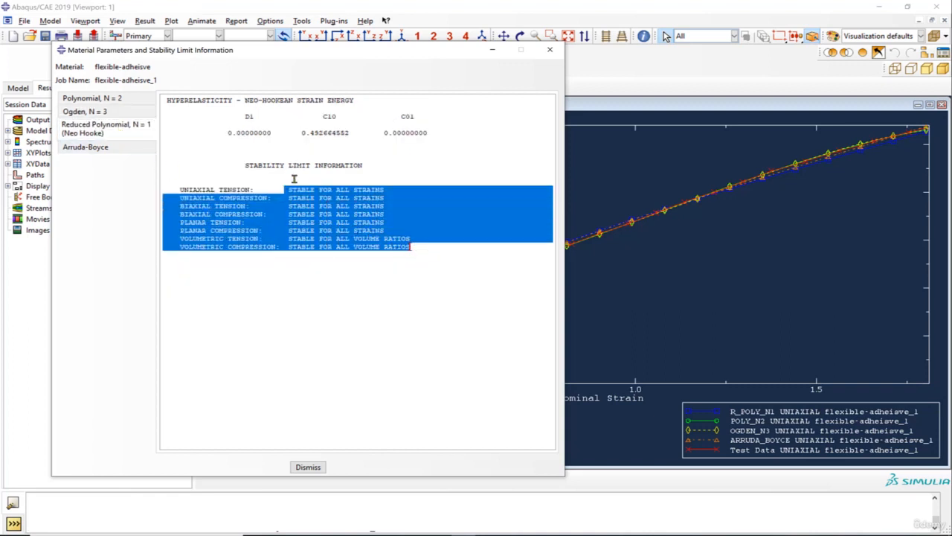
click(300, 205)
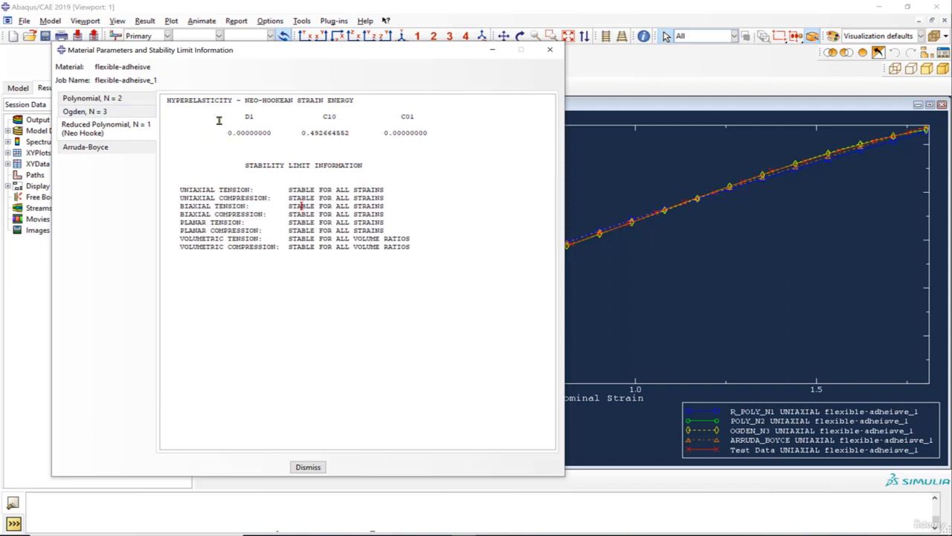
Step: Examine the MU, MU_0, LAMBDA_M and D coefficients of the Arruda-Boyce potential
click(125, 152)
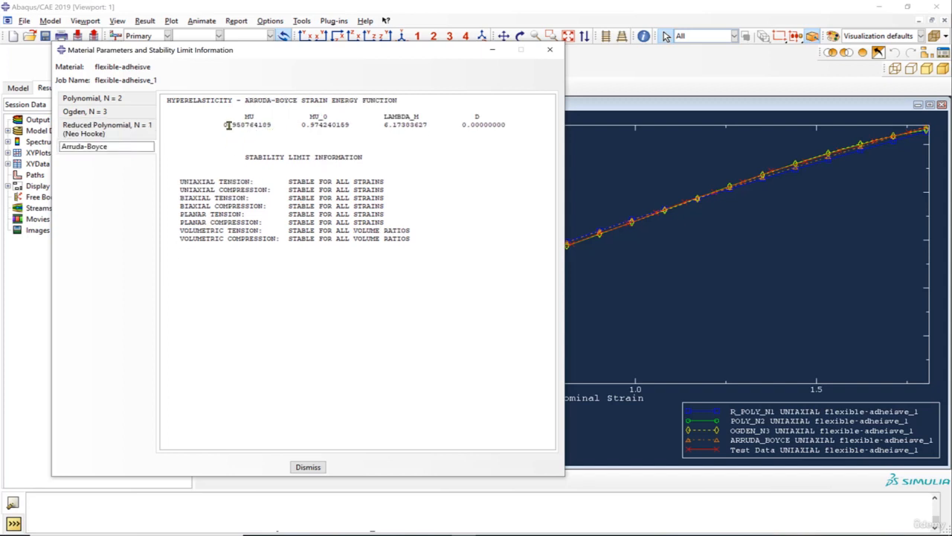
drag(227, 124, 511, 124)
click(347, 119)
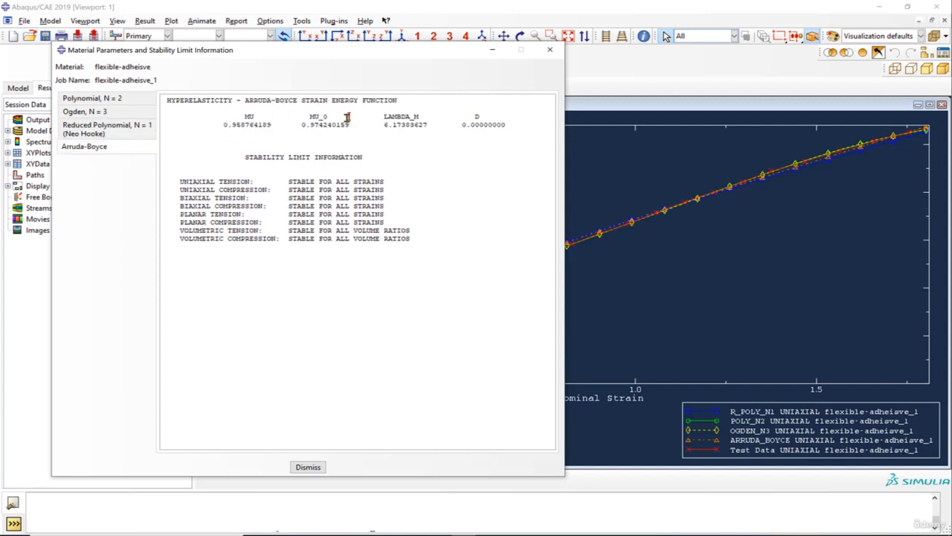
drag(213, 123, 501, 120)
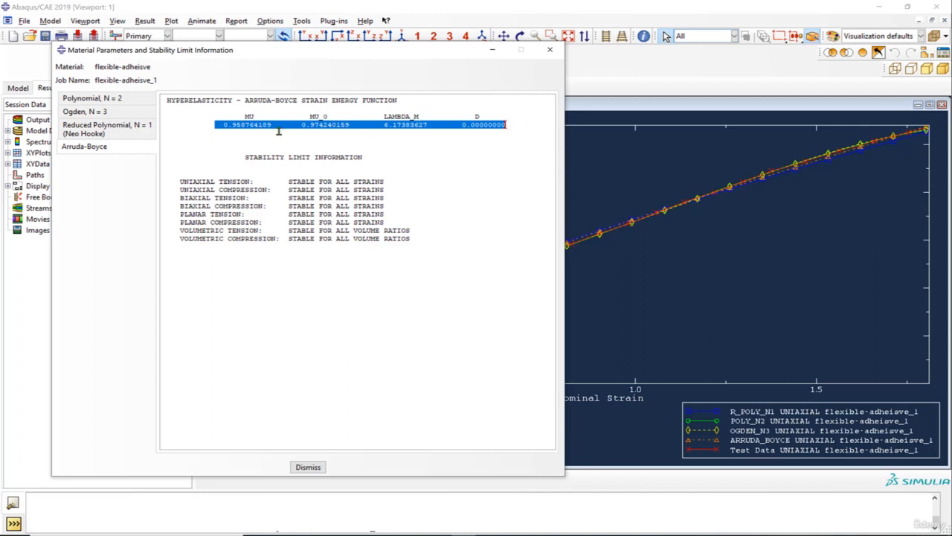
Step: Highlight the Arruda-Boyce coefficients, switch to the Hyperelastic-systems workbook in Excel and select the matching values in G7:J7
click(241, 123)
drag(221, 125, 514, 122)
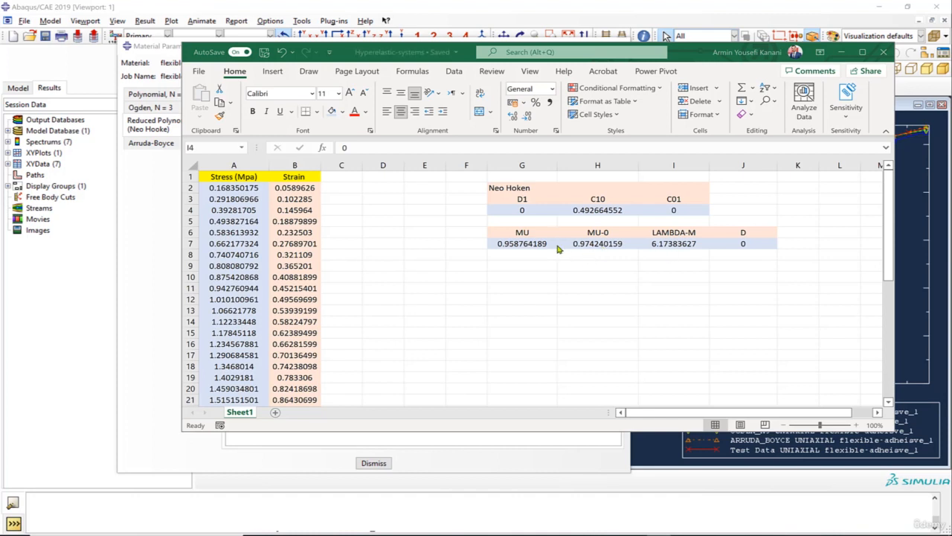
drag(524, 244, 744, 244)
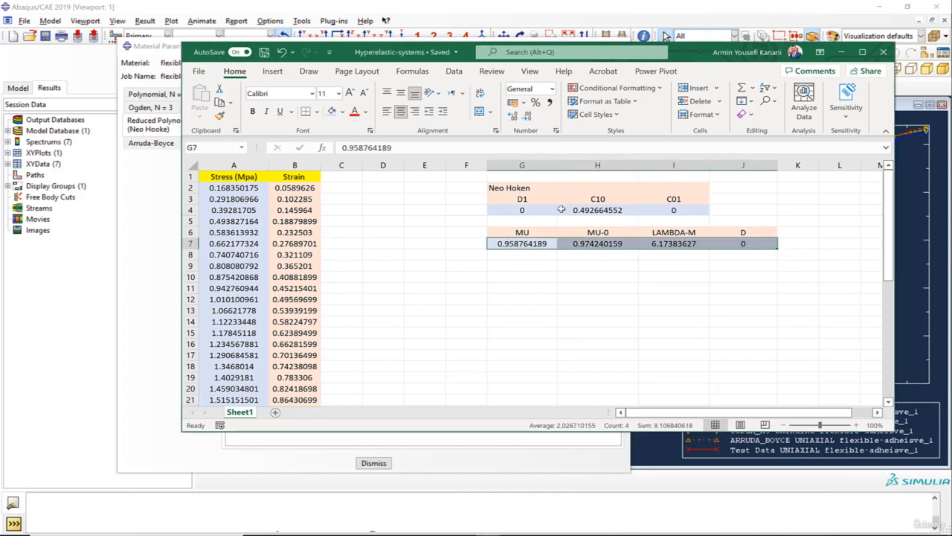
Step: Select the Neo-Hookean coefficients in G4:I4, return to Abaqus/CAE and dismiss the material parameters and stability limit information
drag(537, 208, 673, 209)
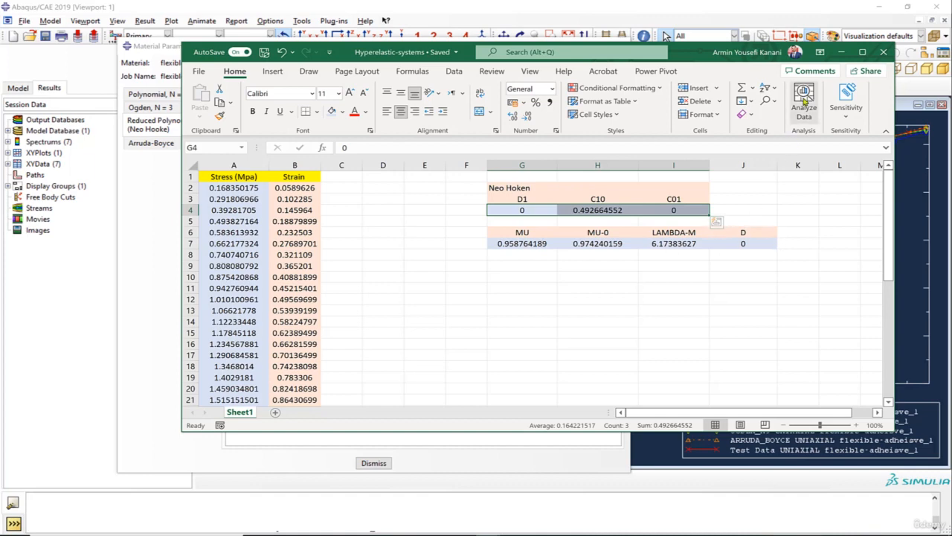
click(843, 53)
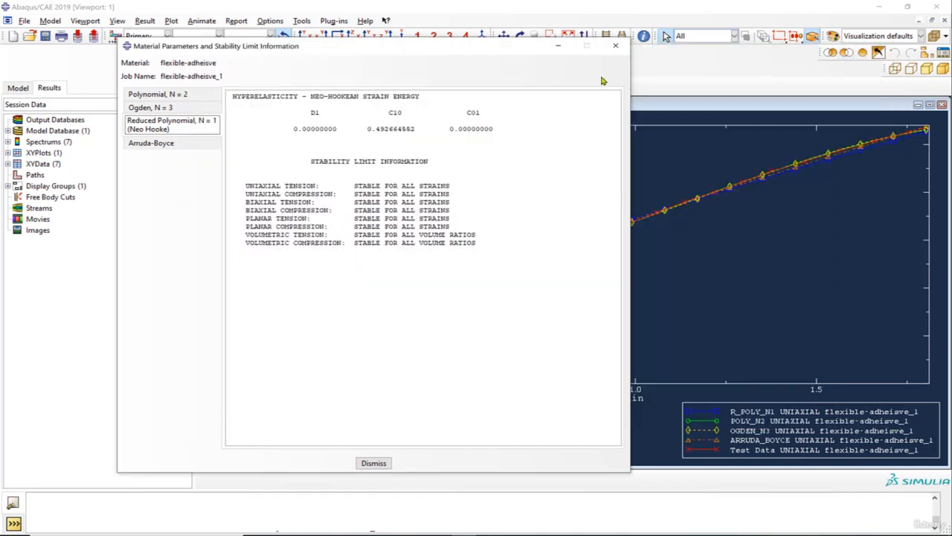
click(374, 464)
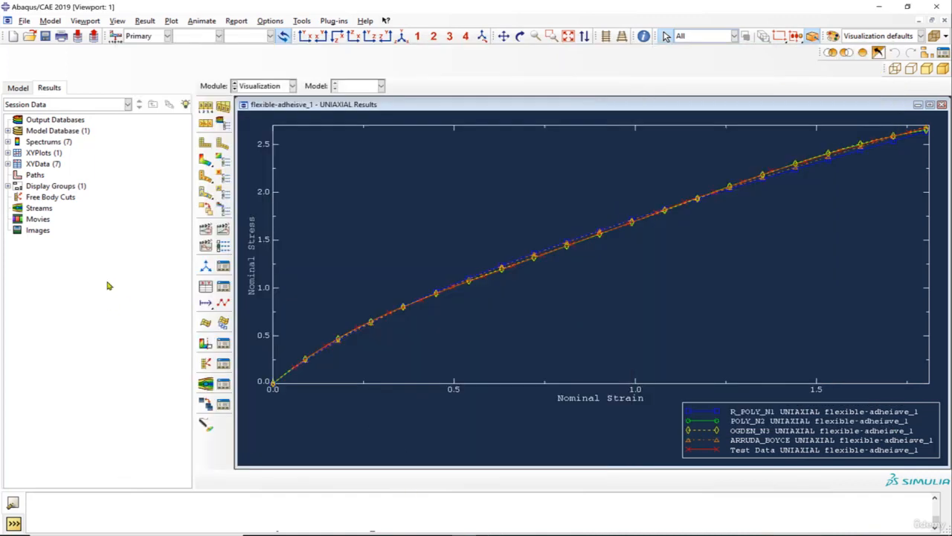
Step: Plot the Test Data and ARRUDA_BOYCE uniaxial XY data together and close the flexible-adheisve_1 UNIAXIAL Results viewport
click(8, 164)
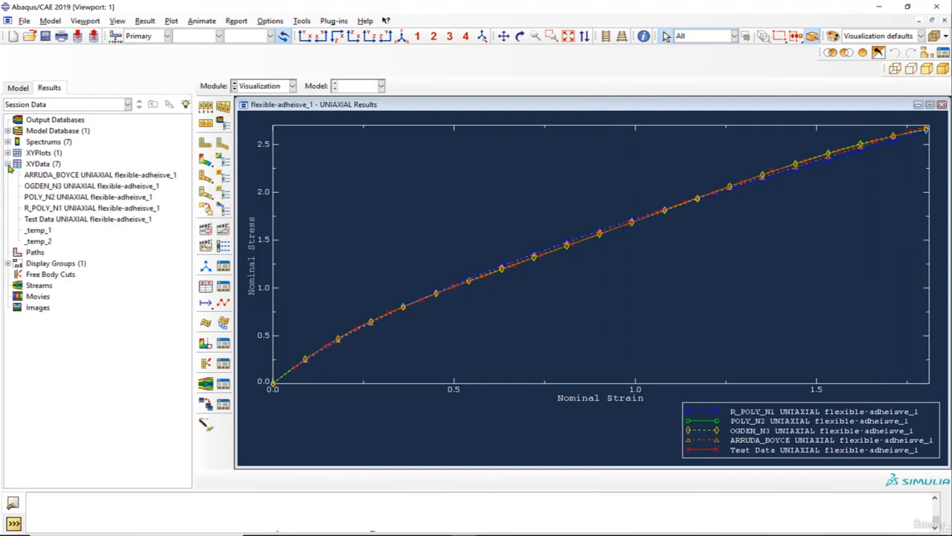
click(71, 219)
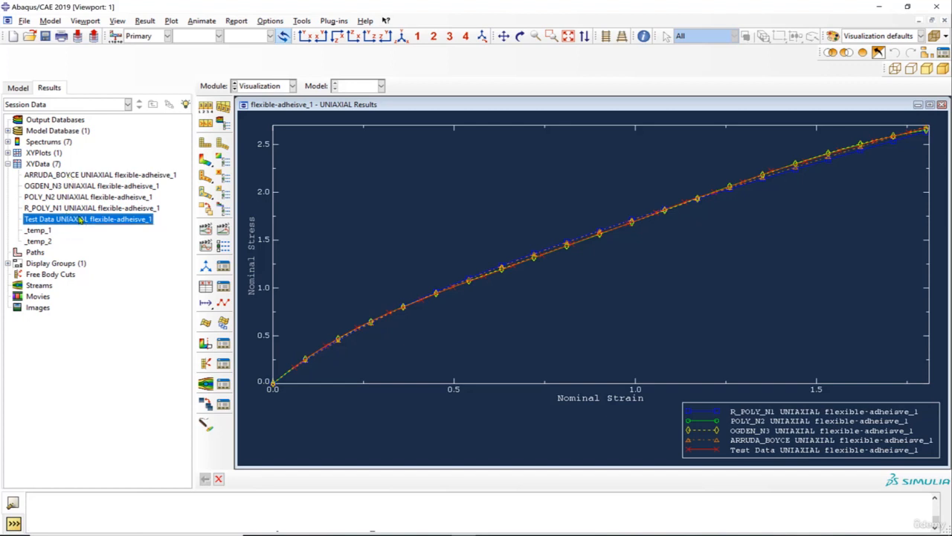
ctrl+click(74, 175)
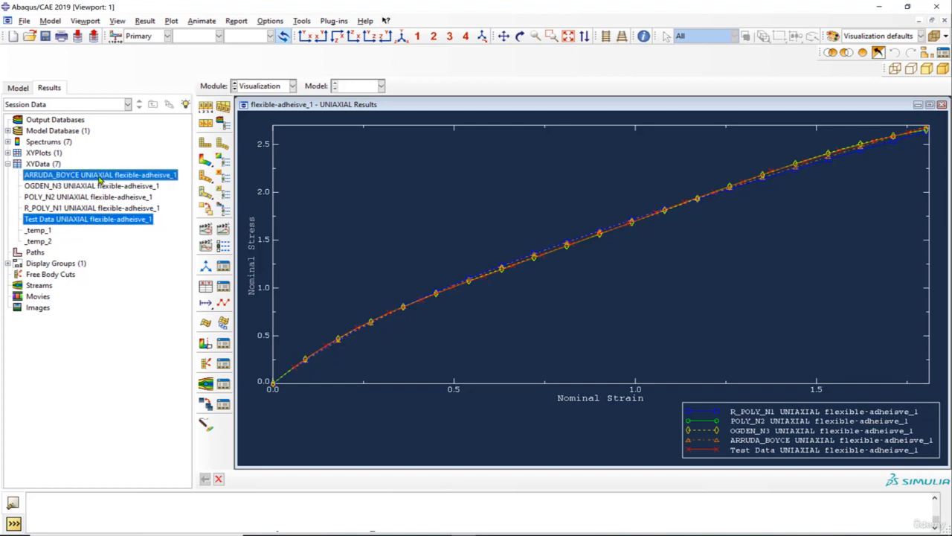
right_click(99, 179)
click(125, 195)
click(942, 105)
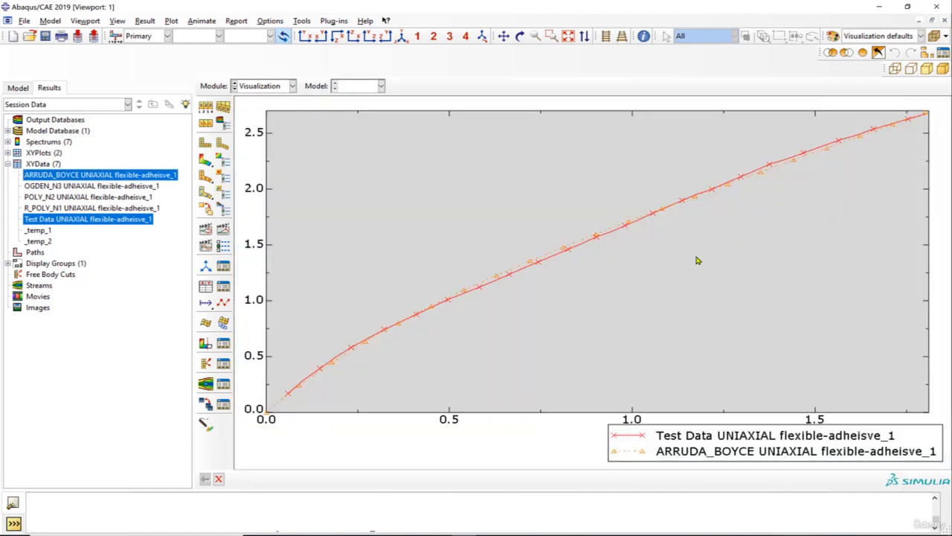
Step: Replot the ARRUDA_BOYCE and Test Data uniaxial XY data to compare their curves
click(94, 175)
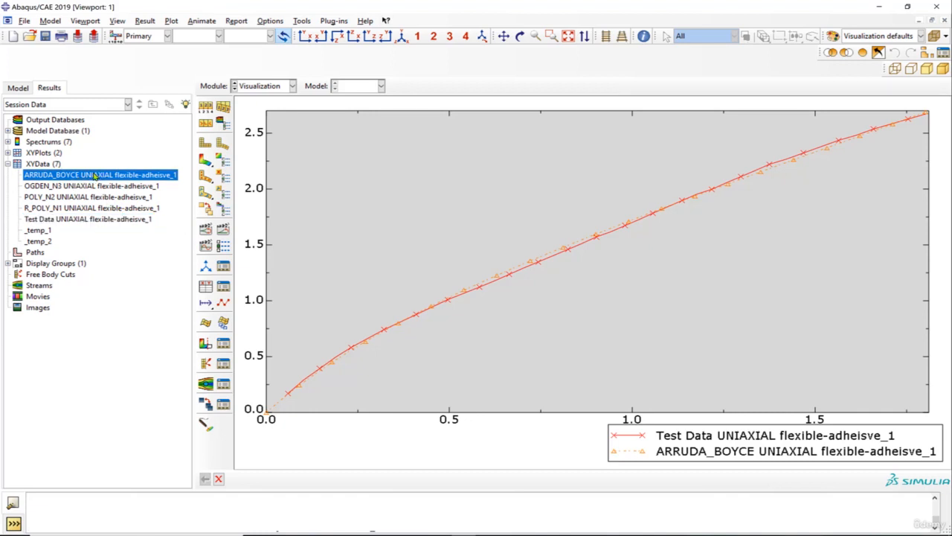
ctrl+click(80, 220)
right_click(82, 220)
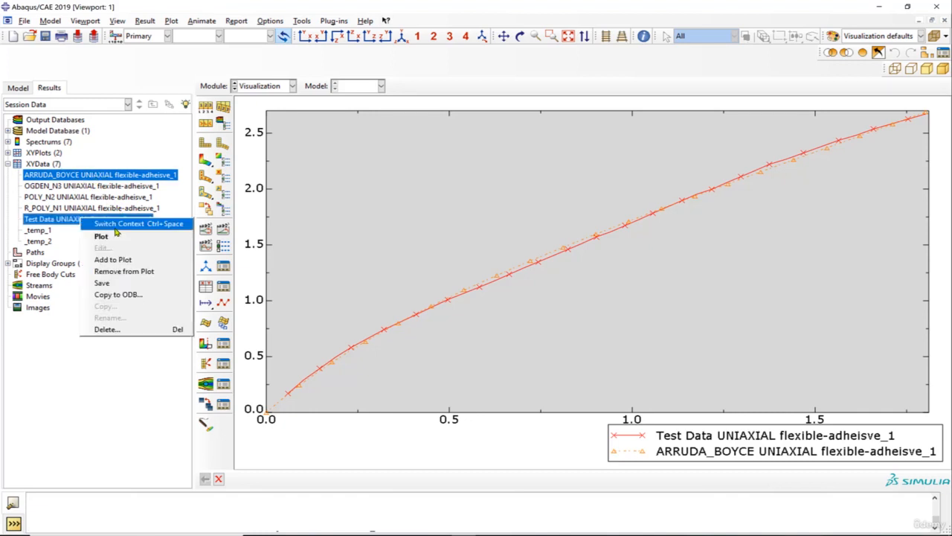
click(142, 249)
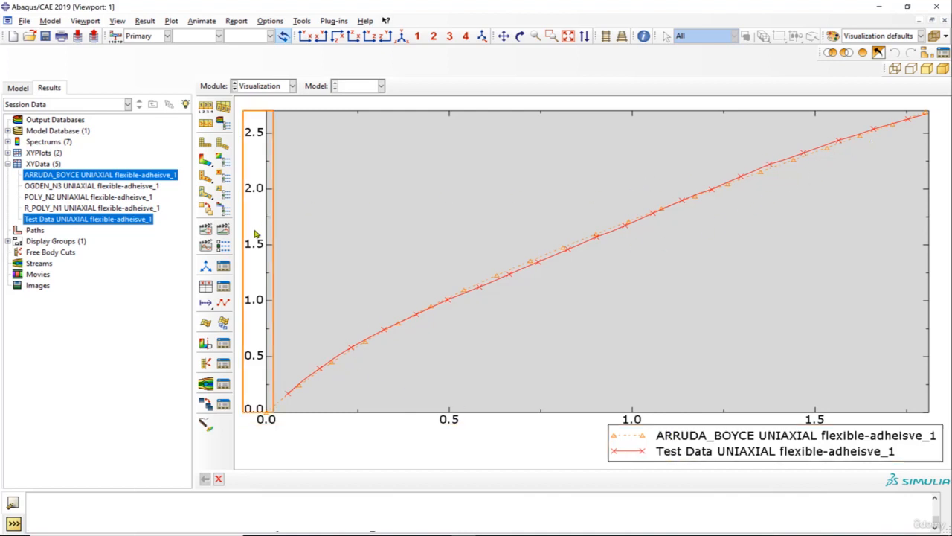
Step: Plot the R_POLY_N1 uniaxial XY data against the Test Data curve
click(118, 209)
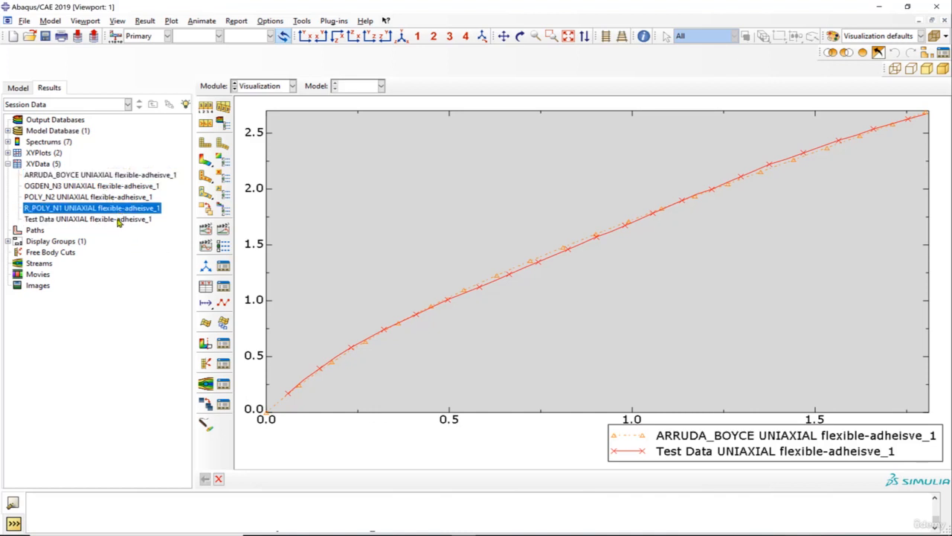
ctrl+click(117, 219)
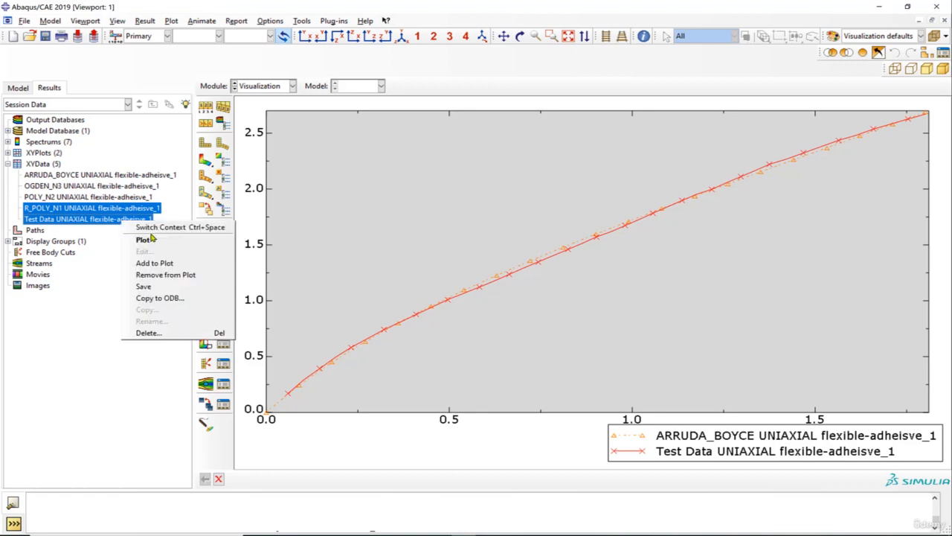
right_click(121, 221)
click(144, 239)
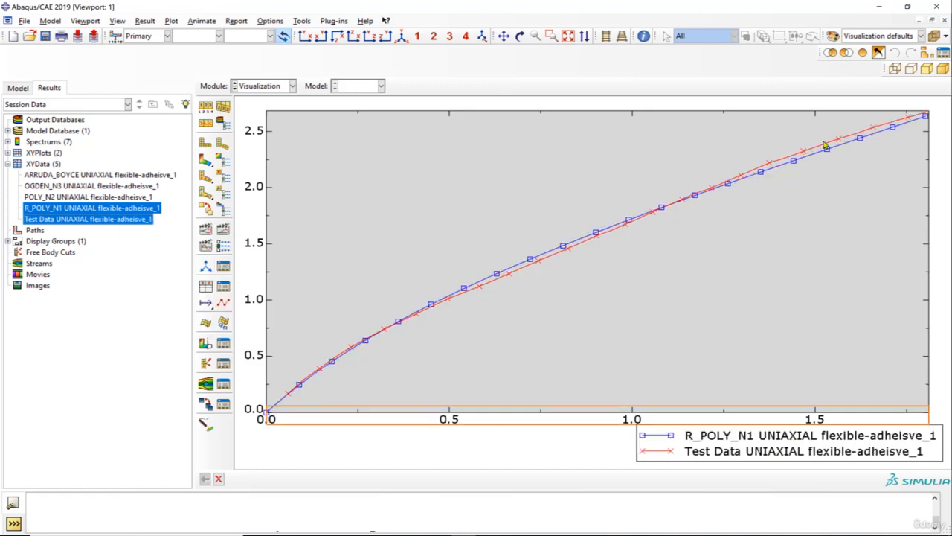
Step: Plot the ARRUDA_BOYCE uniaxial curve together with the R_POLY_N1 and Test Data curves
ctrl+click(130, 176)
right_click(130, 176)
click(147, 193)
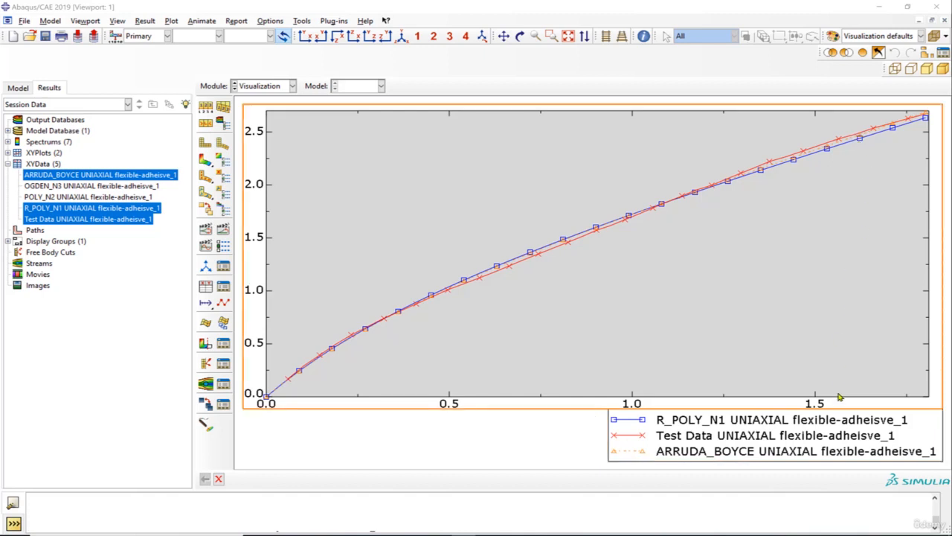
click(75, 177)
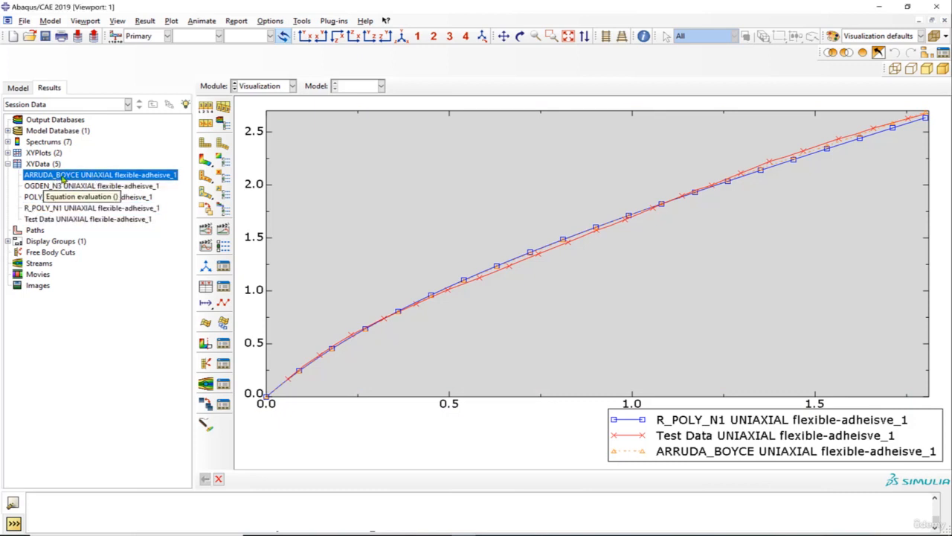
Step: Return to the model database and switch from the Visualization module to the Part module of Model-1
click(18, 87)
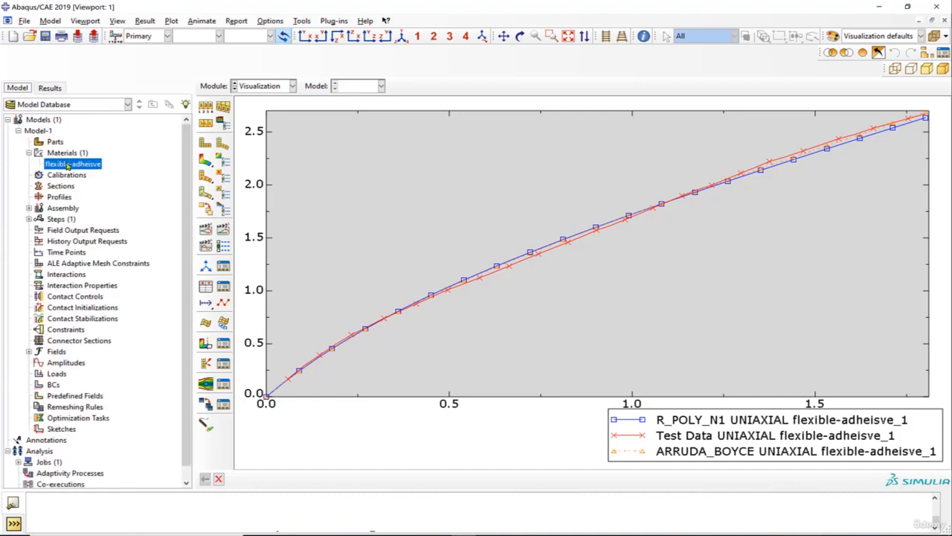
click(206, 160)
click(475, 299)
click(278, 88)
click(247, 99)
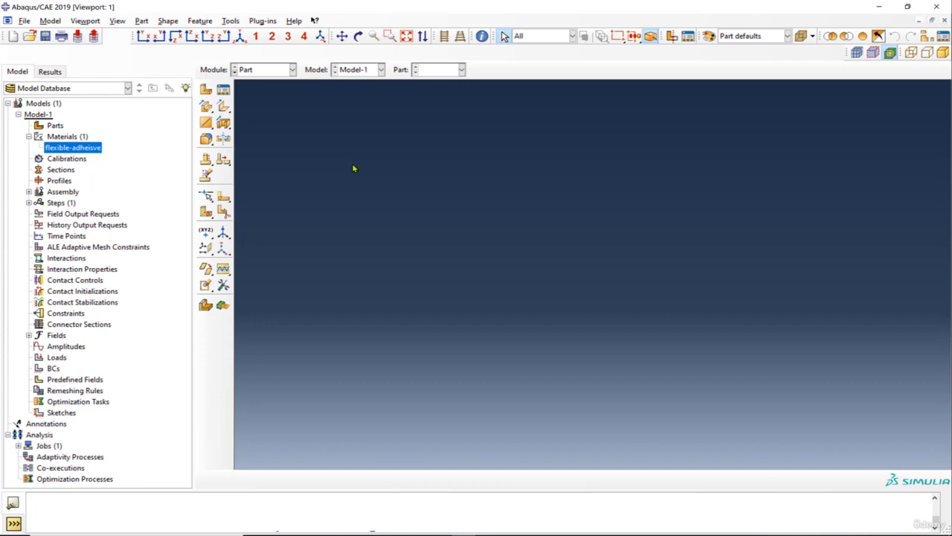
Step: Switch to the Hyperelastic-systems workbook in Excel, review the Arruda-Boyce coefficients in G6:J7, and put the workbook away
click(570, 466)
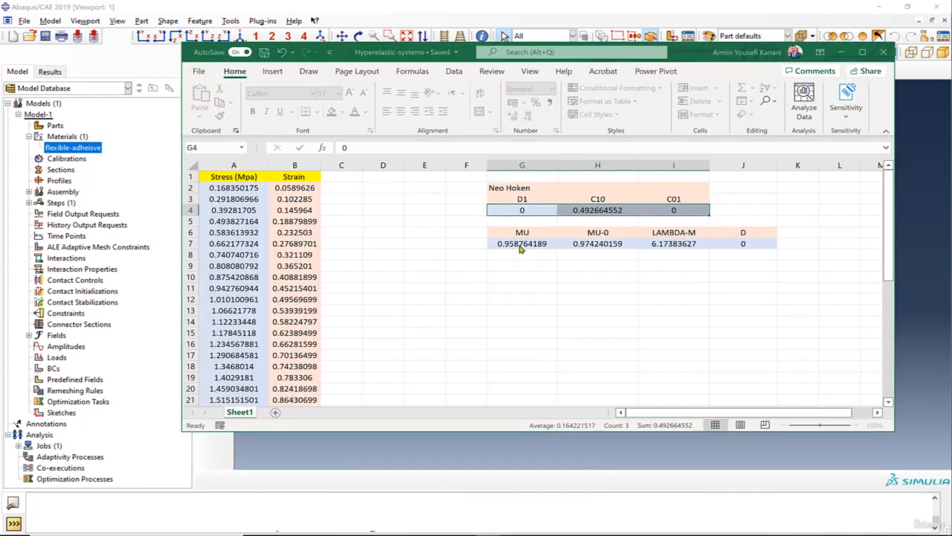
drag(505, 236, 755, 242)
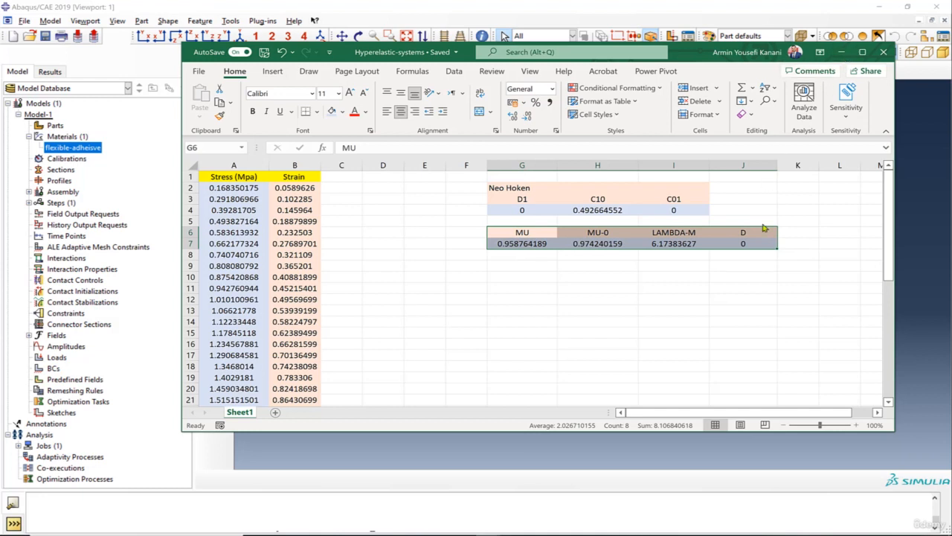
drag(764, 243, 534, 249)
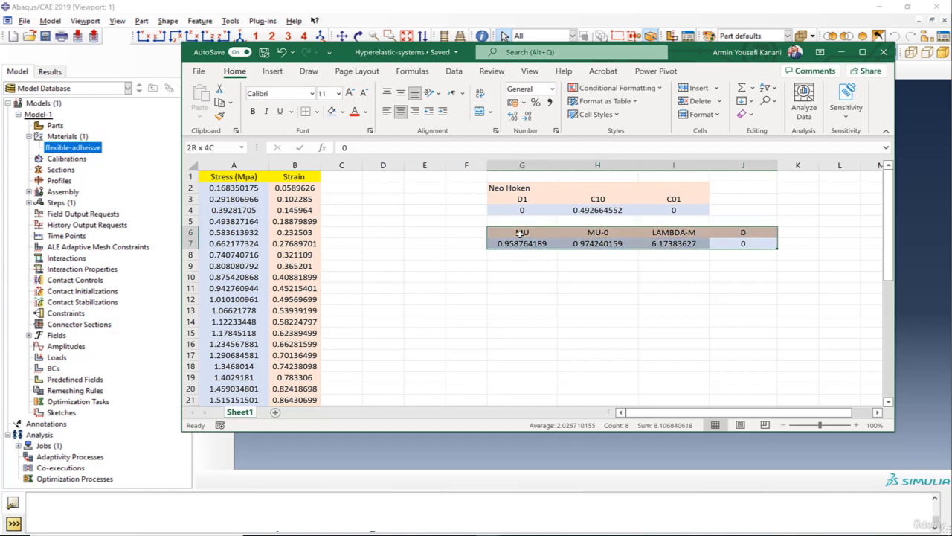
click(841, 52)
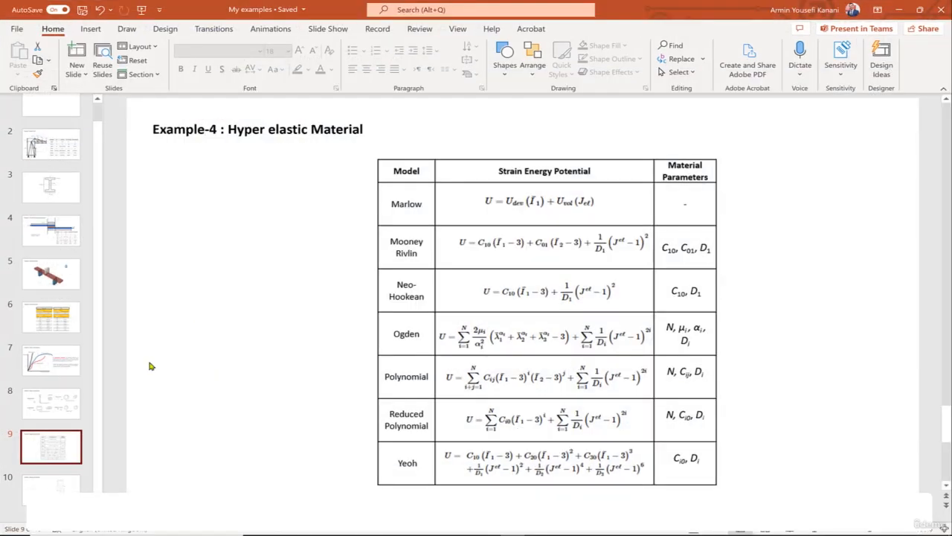
Step: In the PowerPoint presentation, examine the dimensioned dumbbell specimen on slide 10, reposition the drawing, and return to Abaqus/CAE
click(47, 482)
drag(652, 219, 592, 221)
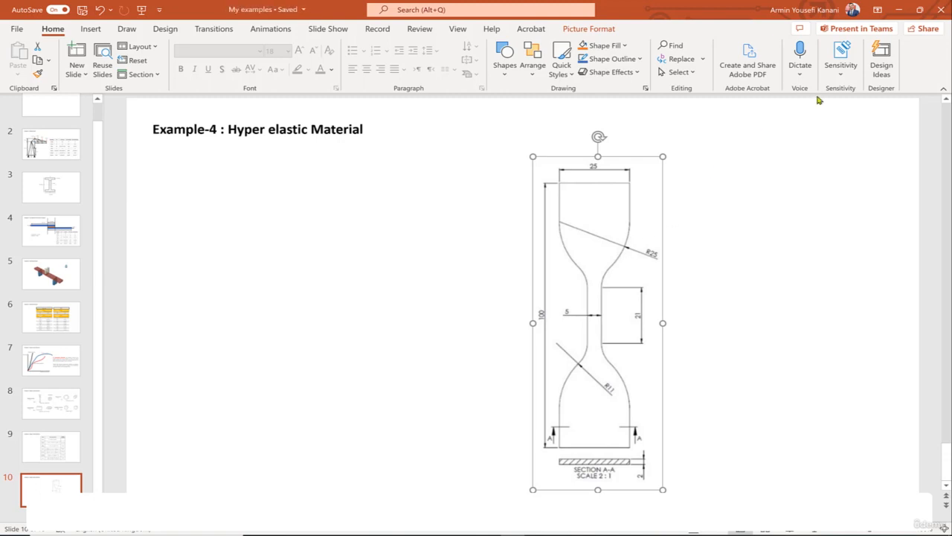
click(899, 10)
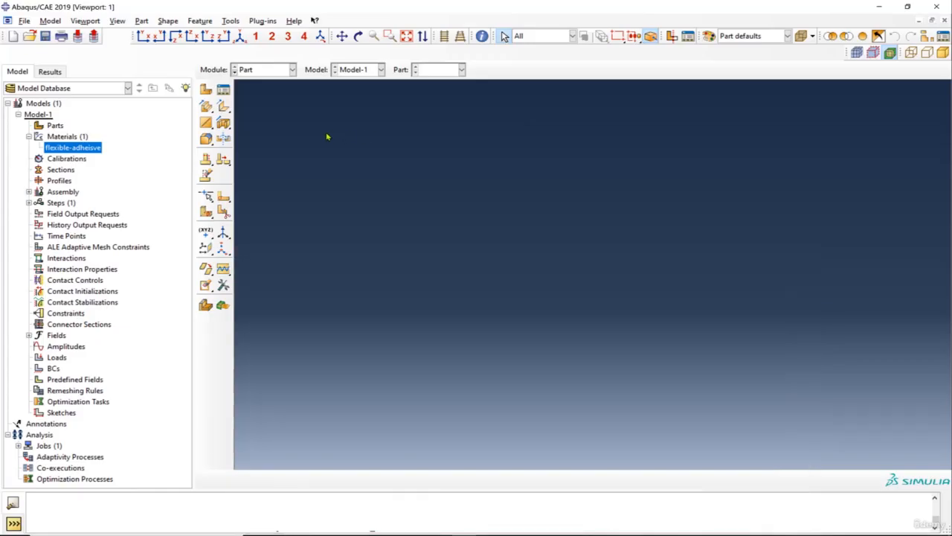
Step: Create the 2D planar deformable shell part Part-1 with an approximate size of 200
click(206, 89)
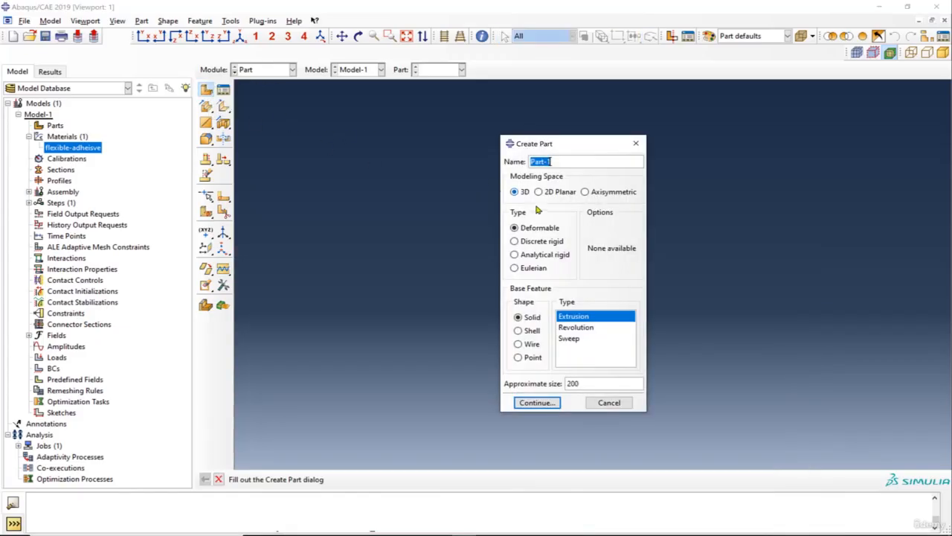
click(543, 192)
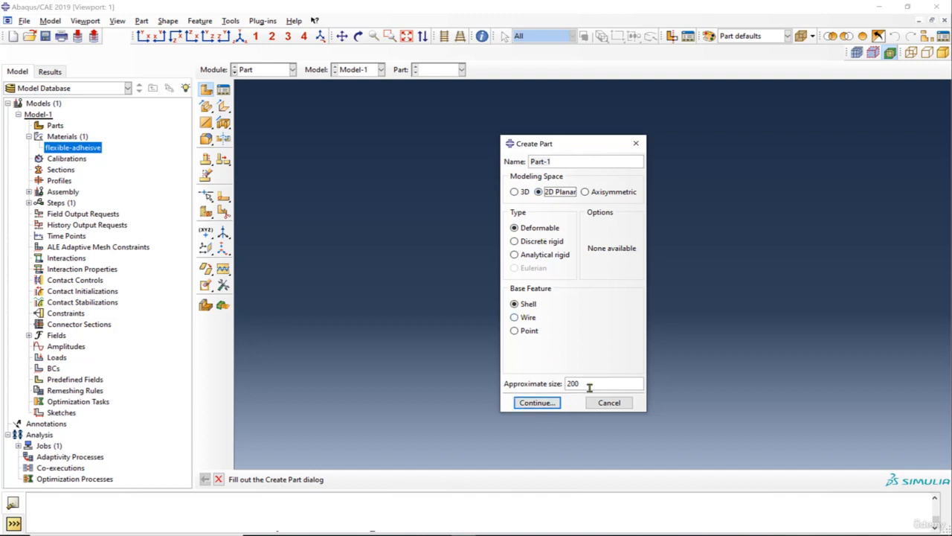
click(550, 402)
Step: Draw a vertical and a horizontal construction line through the sketch origin
click(205, 171)
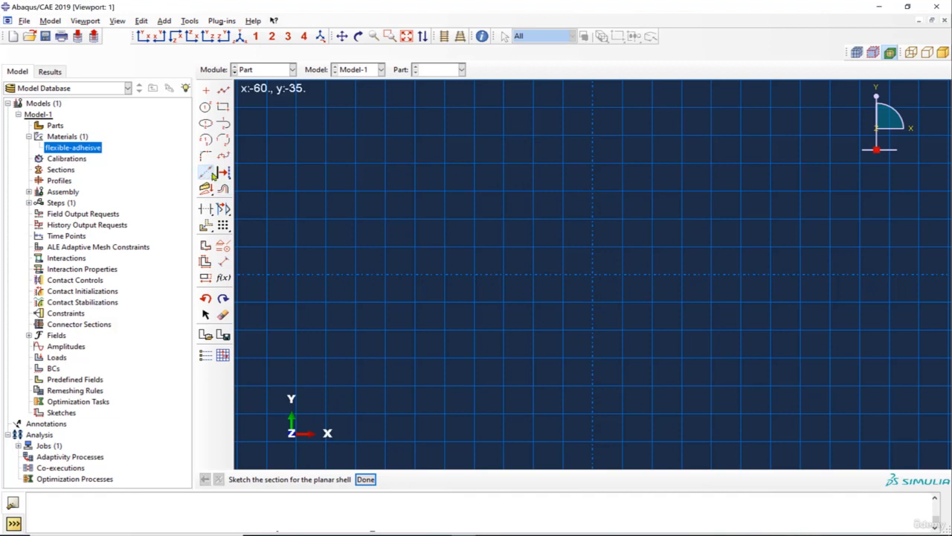
click(593, 276)
click(593, 241)
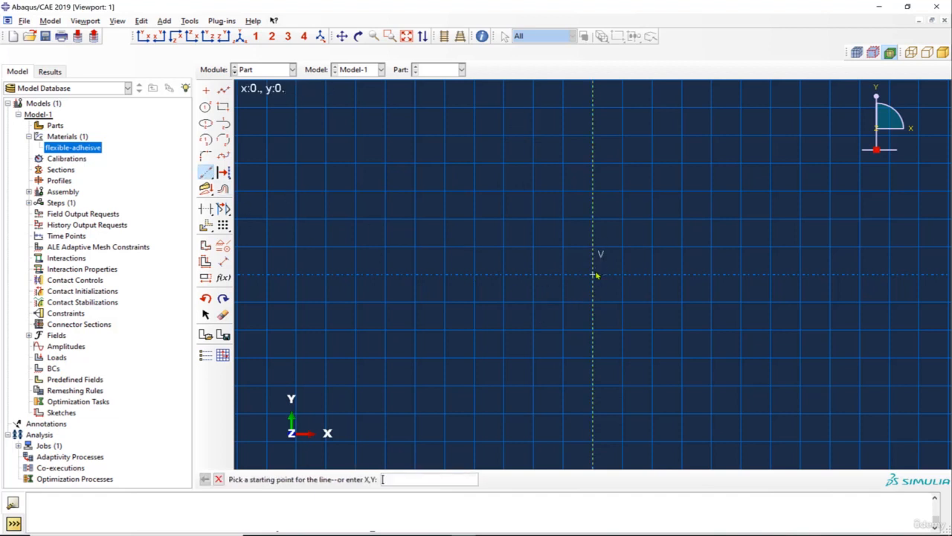
click(593, 274)
click(548, 275)
Step: Apply Fixed constraints to the vertical and horizontal construction lines
click(222, 245)
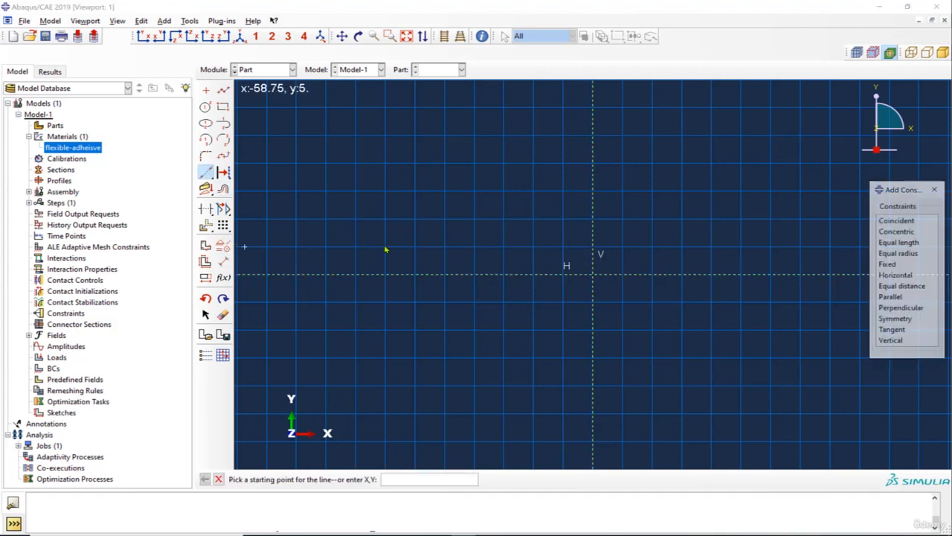
click(888, 265)
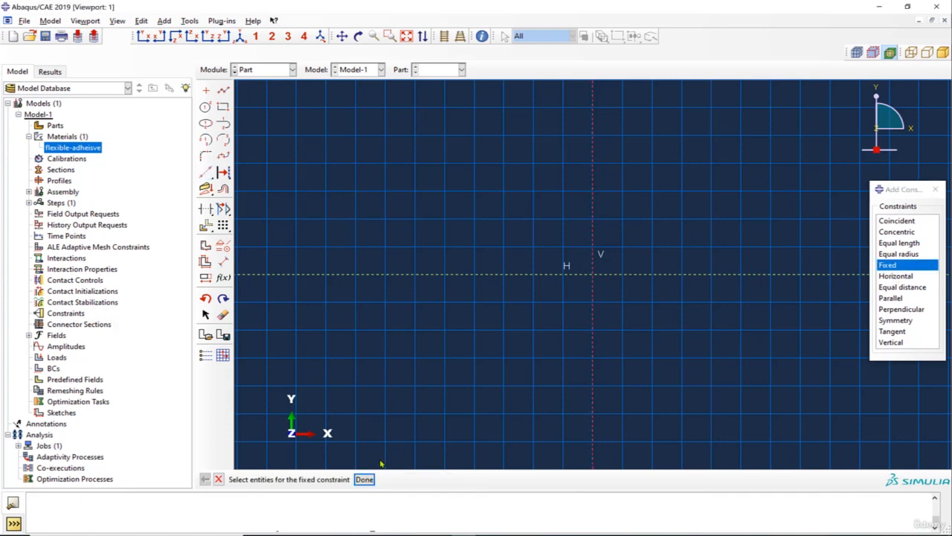
click(603, 358)
click(645, 282)
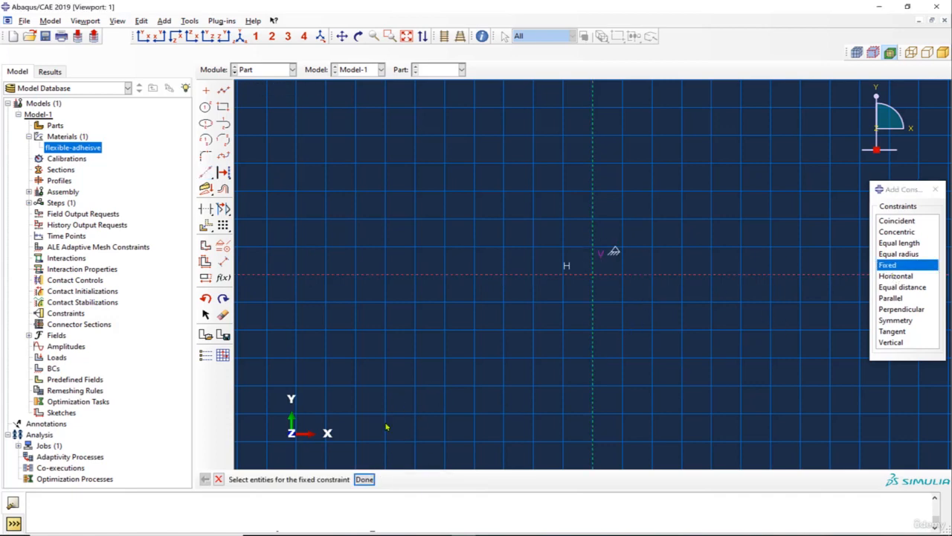
click(364, 479)
Step: Sketch connected lines from (0, 30): a horizontal one 10 long to the right and a vertical one 10 long downward
scroll(668, 316, up, 2)
scroll(659, 192, down, 2)
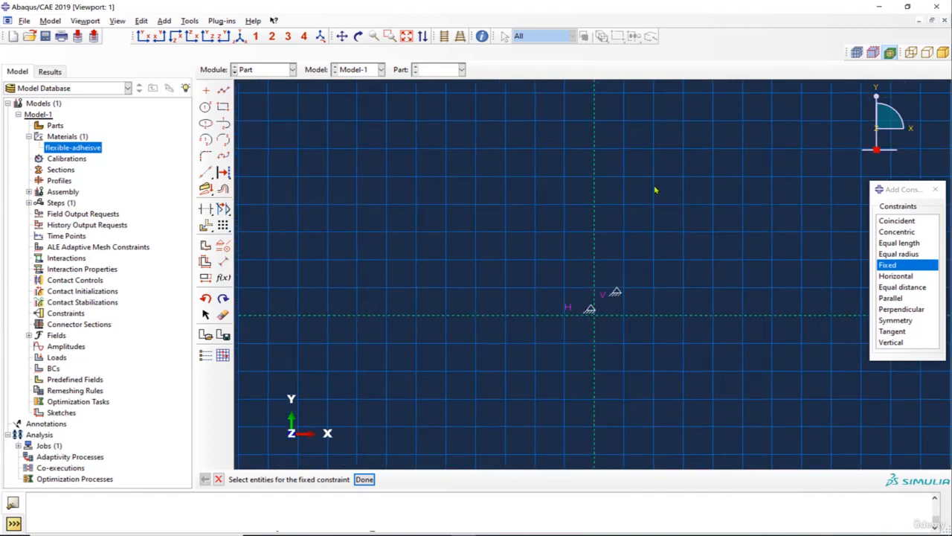
click(224, 90)
click(594, 149)
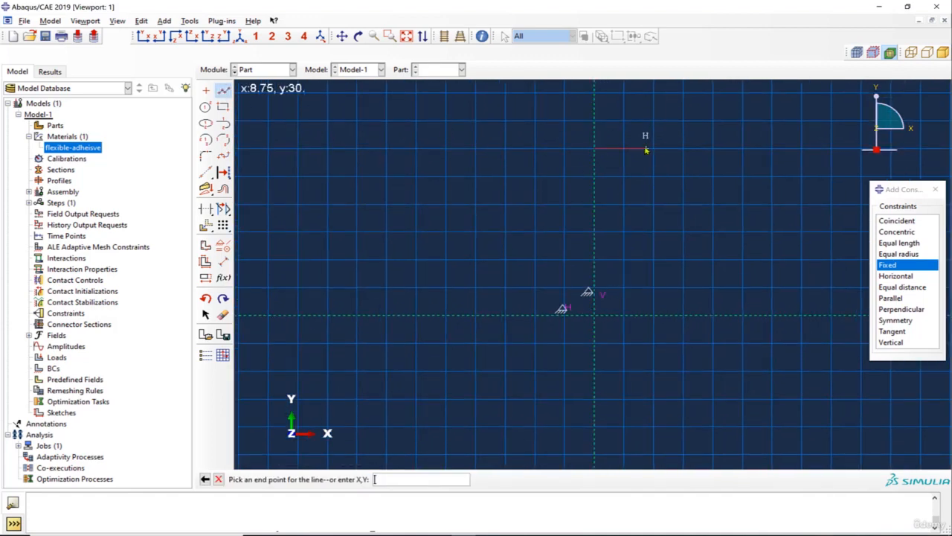
click(654, 149)
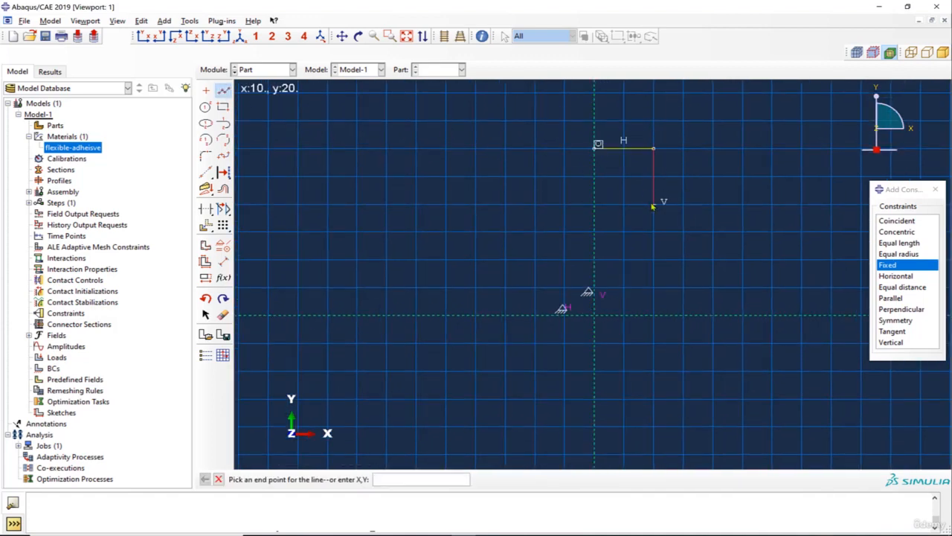
click(653, 202)
key(Escape)
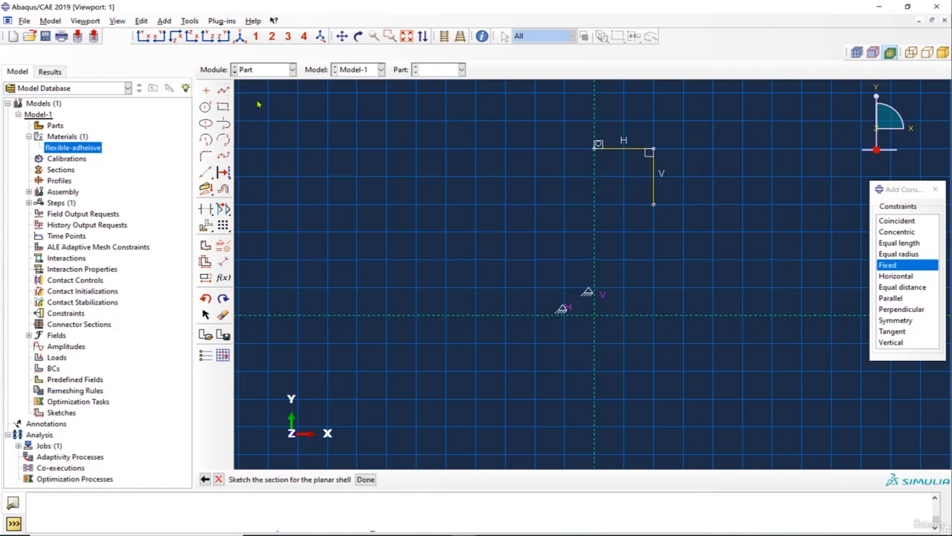
click(224, 89)
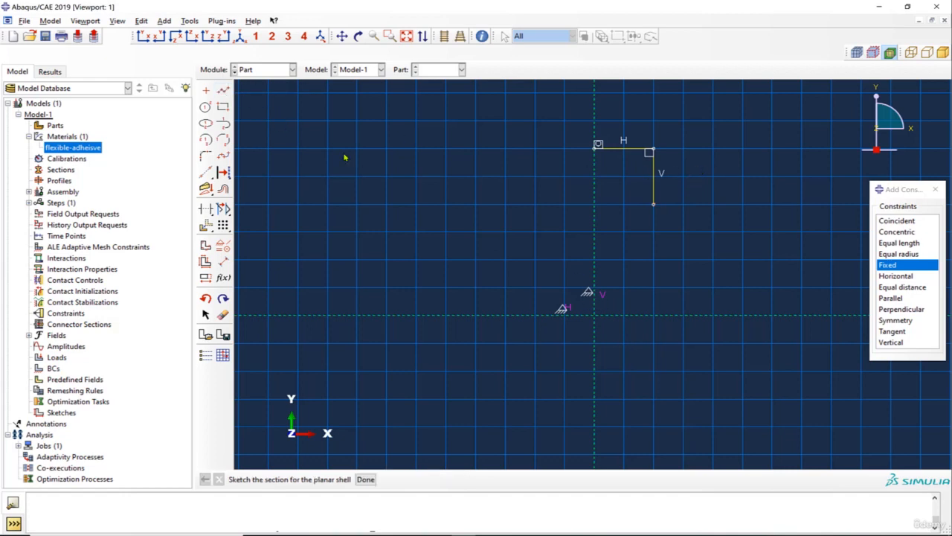
Step: Sketch a vertical line about 10 long upward from the horizontal construction line, about 5 to the right of the vertical construction line
click(624, 314)
click(627, 260)
key(Escape)
Step: Dimension the lower vertical line's length, entering 21/2 as the value
click(223, 261)
click(623, 260)
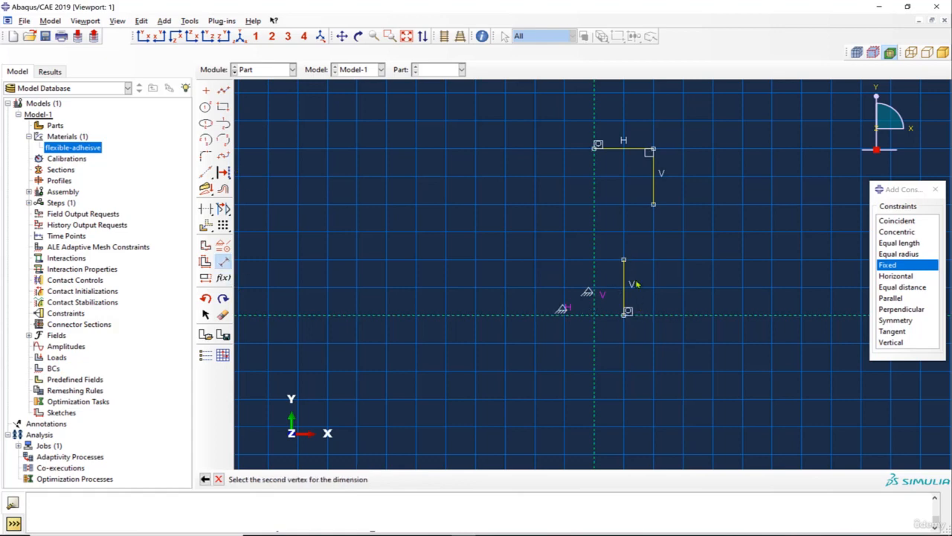
click(625, 315)
click(696, 294)
text(2)
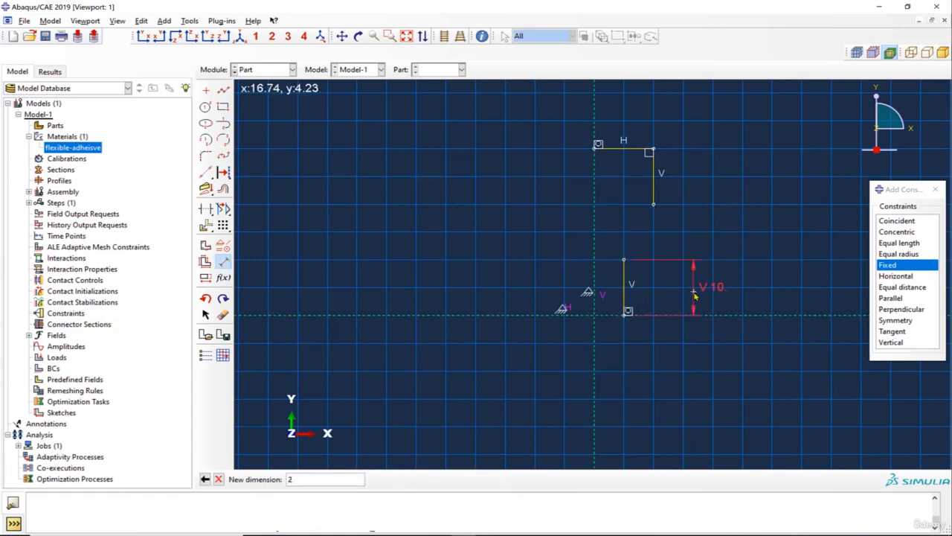
text(1/2)
key(Return)
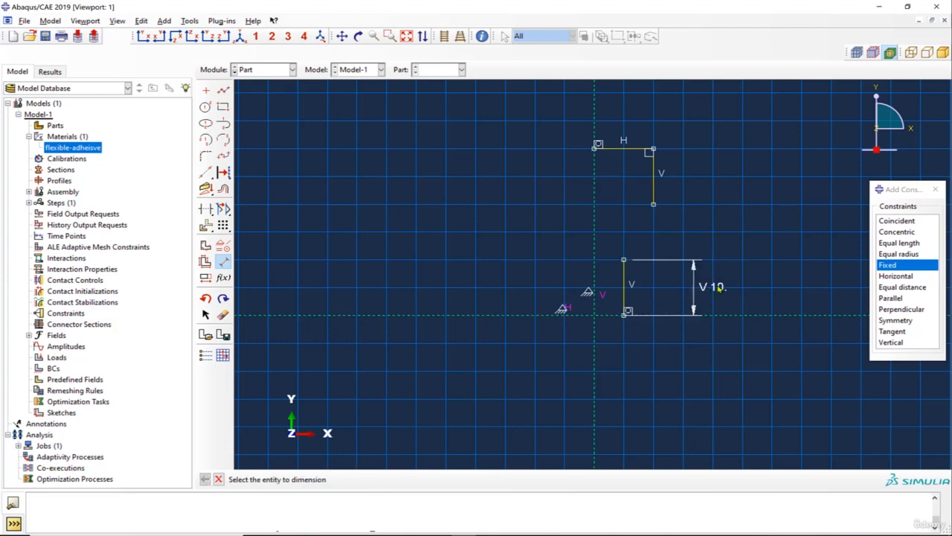
Step: Dimension the length of the upper horizontal line as 12.5
scroll(720, 288, down, 1)
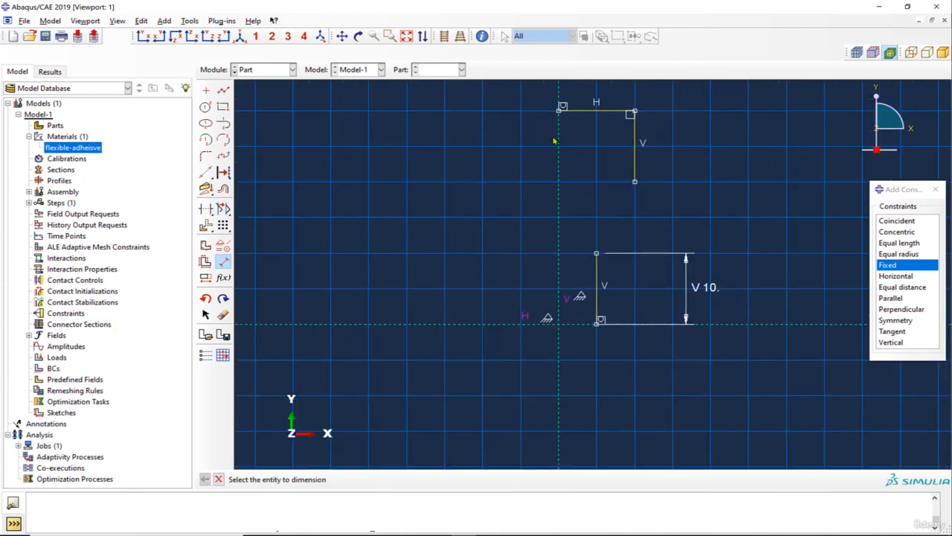
click(636, 111)
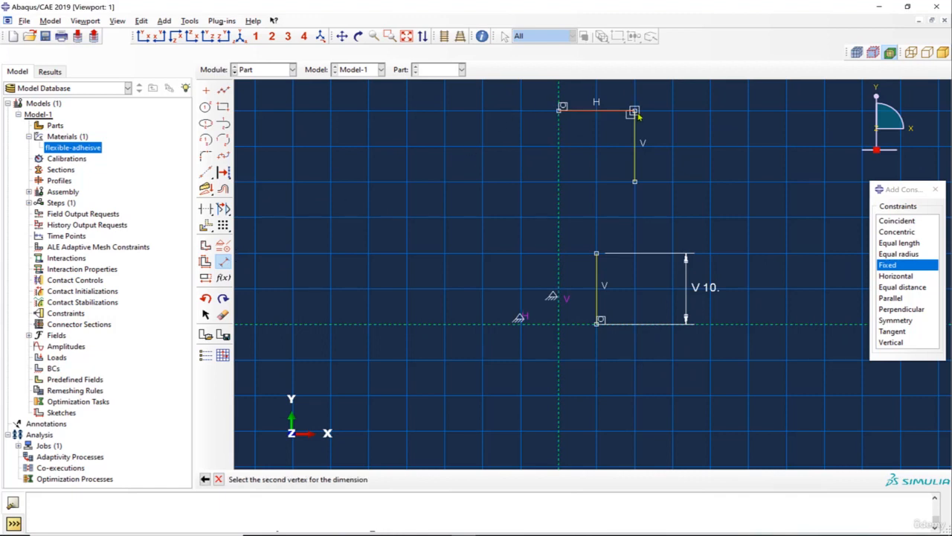
click(637, 112)
scroll(619, 115, up, 3)
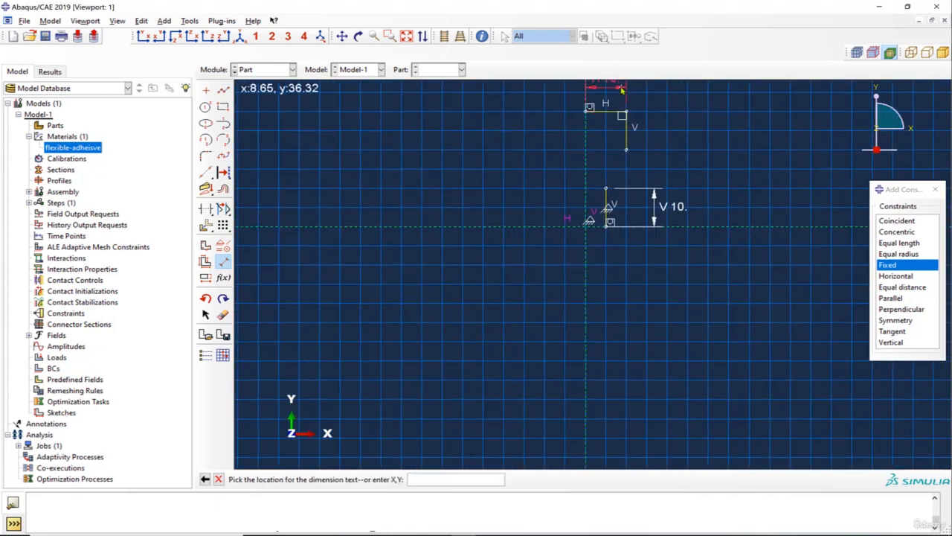
scroll(620, 90, down, 2)
scroll(621, 91, up, 1)
click(623, 96)
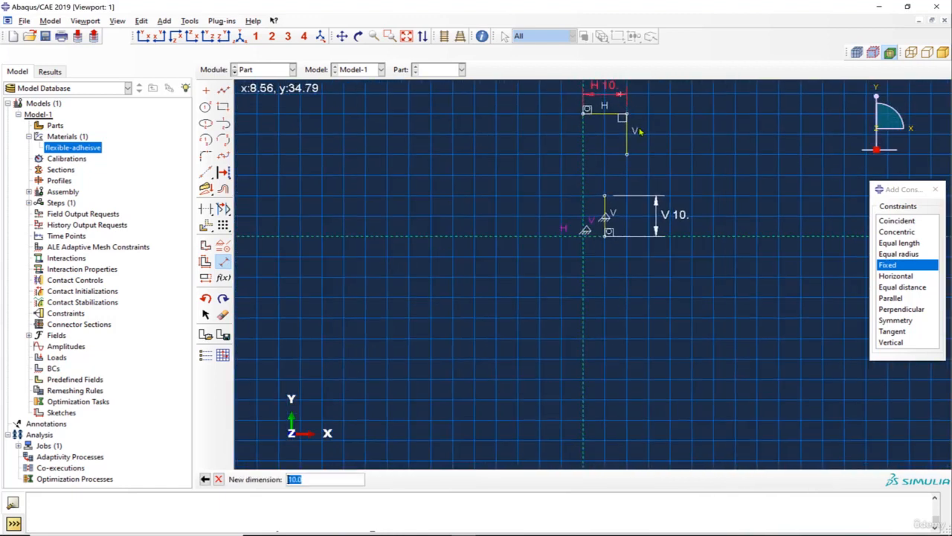
text(1)
key(Return)
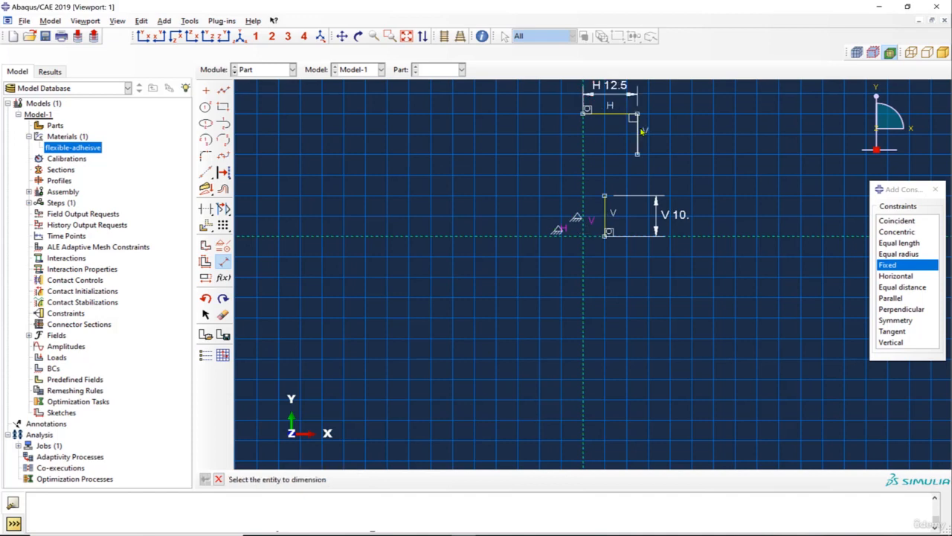
Step: Edit the lower vertical line's length dimension and set its value to 10.5
scroll(645, 142, up, 2)
scroll(646, 142, down, 3)
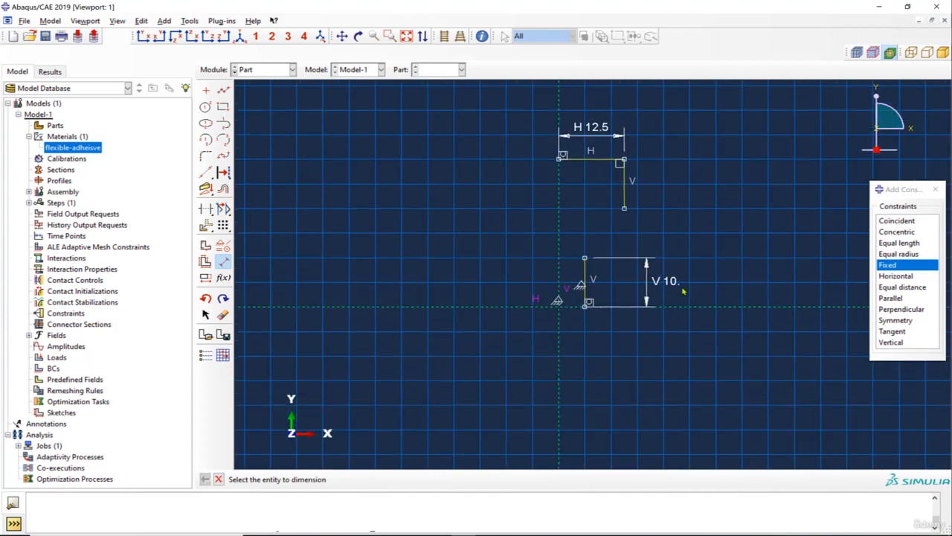
click(205, 277)
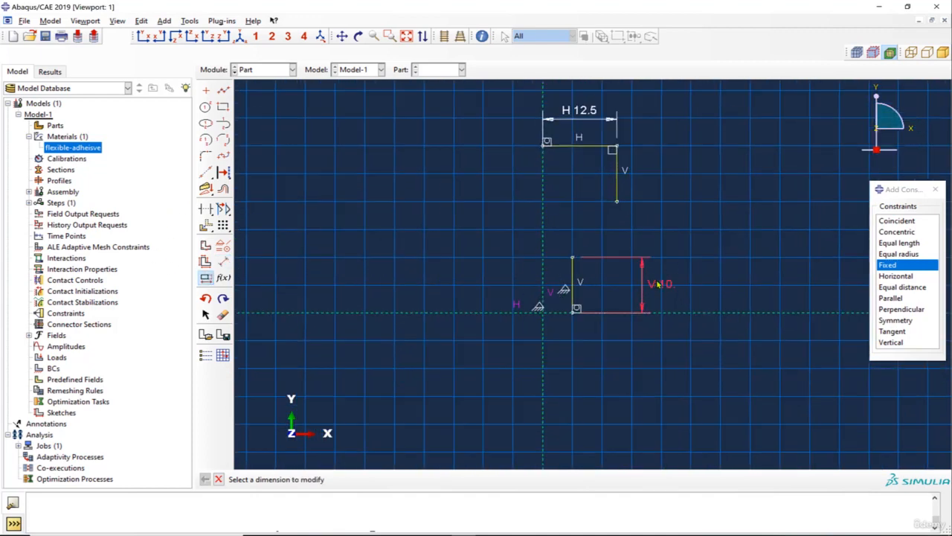
click(642, 286)
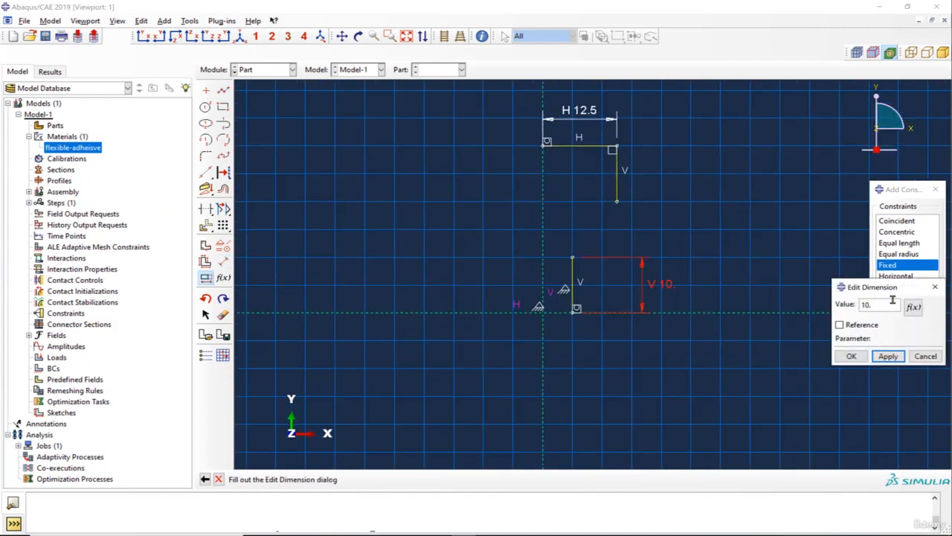
key(Return)
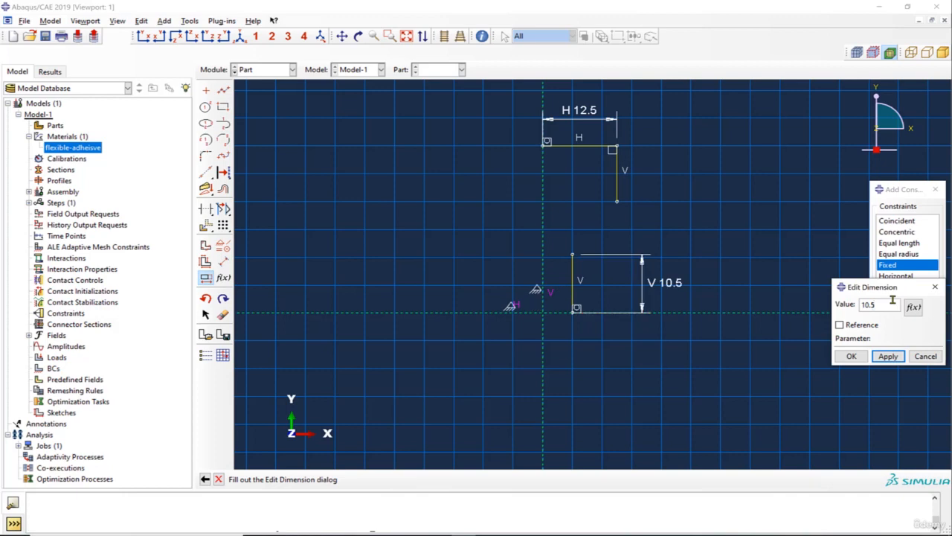
click(851, 356)
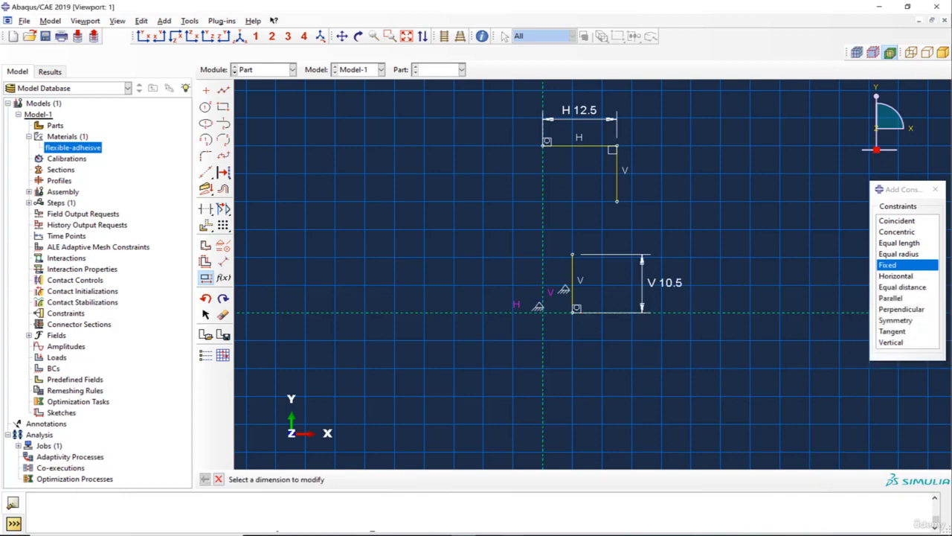
Step: Dimension the vertical distance from the upper line's right corner to the horizontal construction line as 50
click(512, 533)
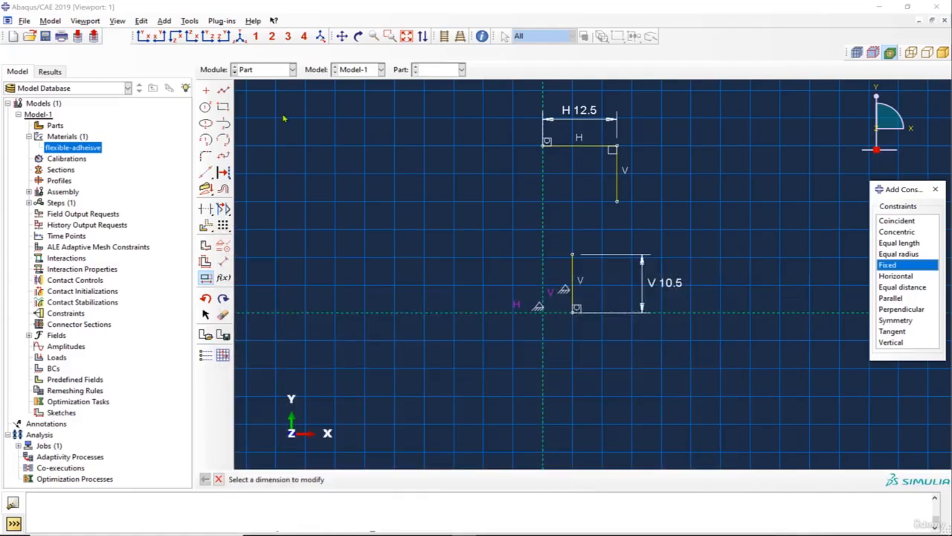
click(222, 261)
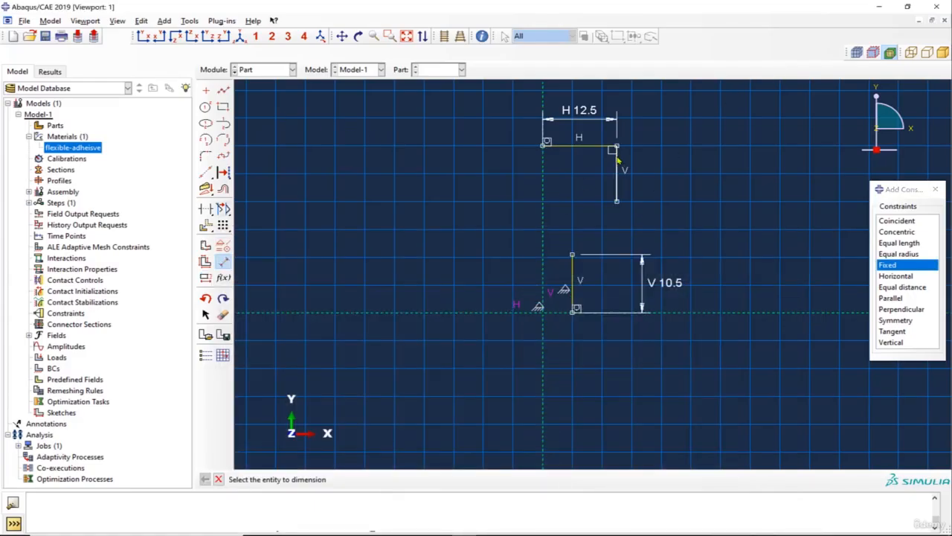
click(616, 147)
click(686, 317)
click(750, 283)
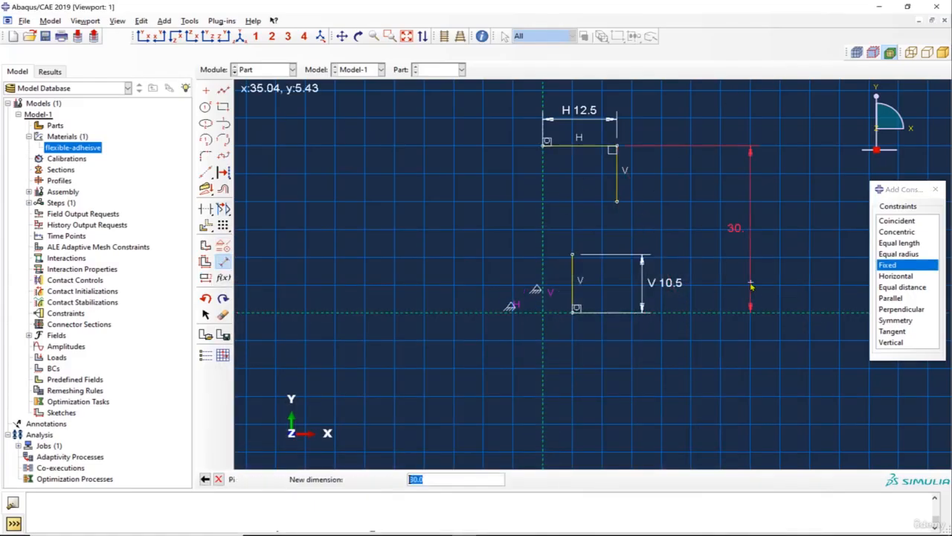
text(50)
key(Return)
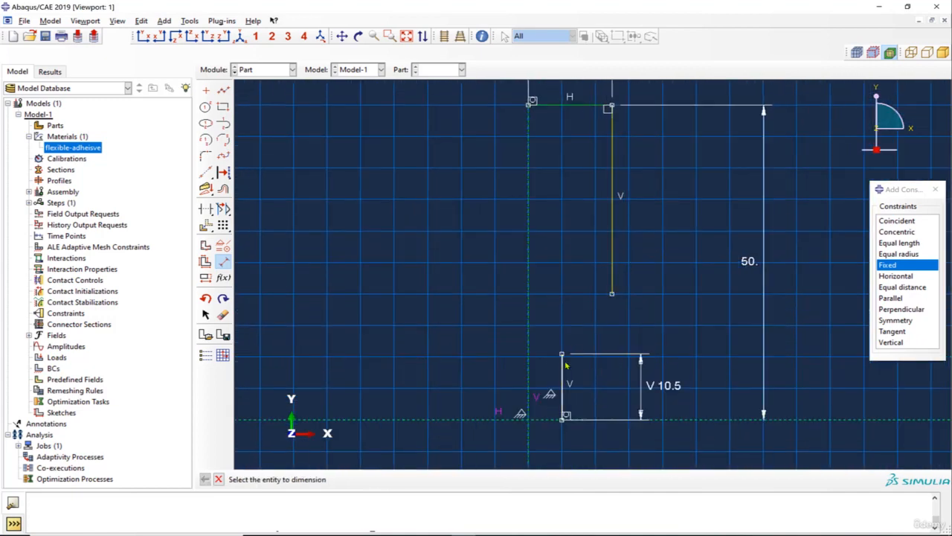
Step: Dimension the offset of the lower vertical line from the vertical construction line as 2.5
click(562, 420)
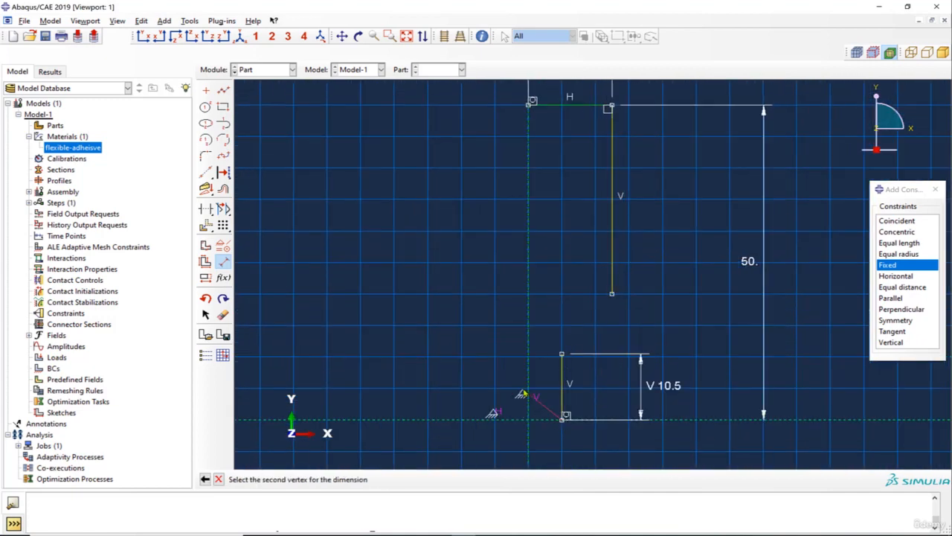
click(528, 392)
click(546, 442)
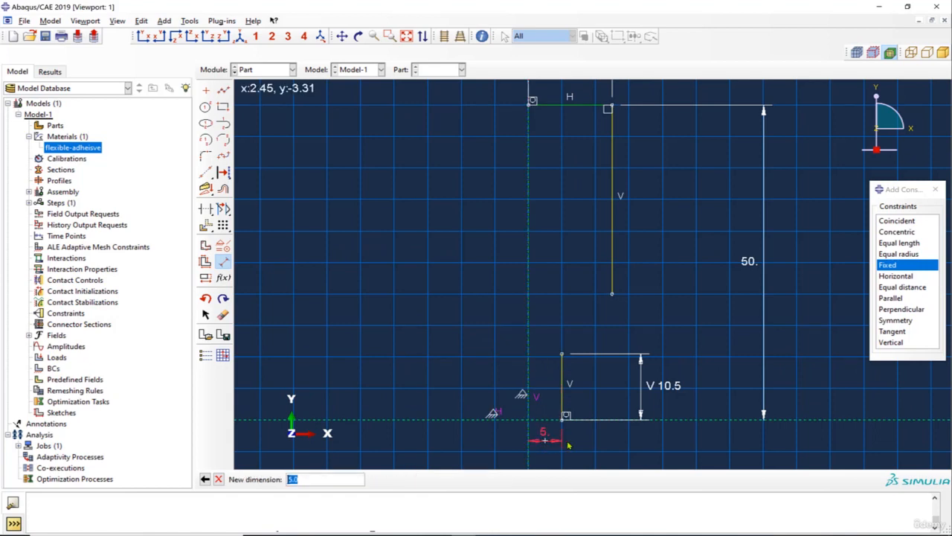
text(2.5)
key(Return)
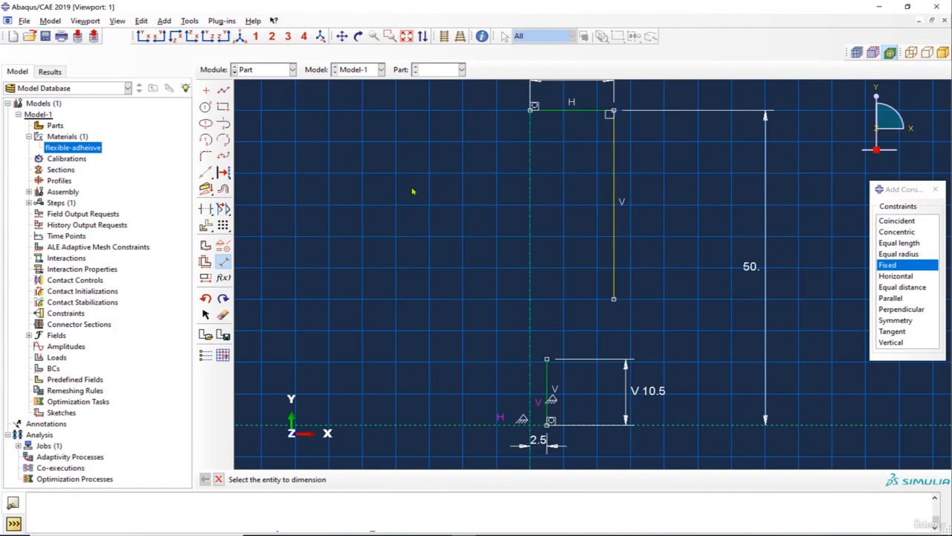
Step: Replace the upper vertical line with one running from the upper horizontal line's right end down to (12.5, 31.25)
click(223, 314)
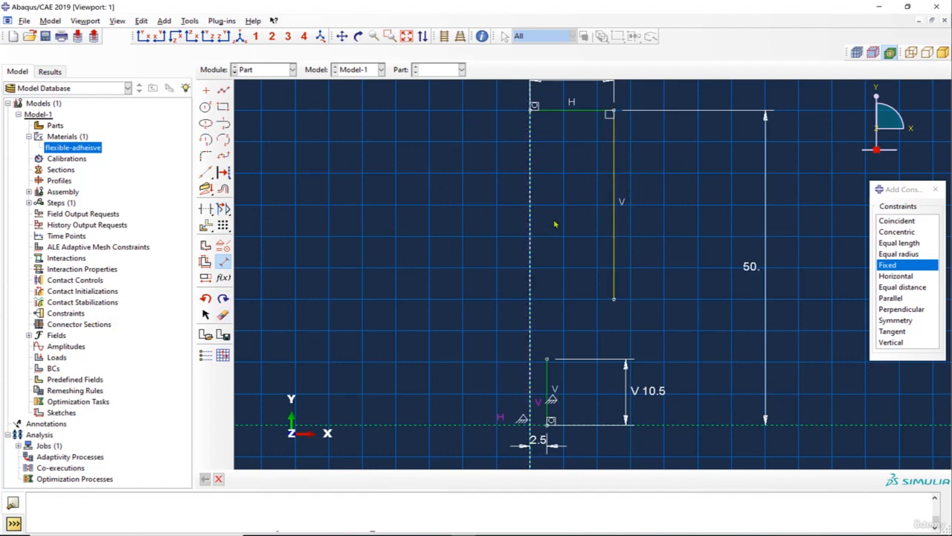
click(615, 201)
click(418, 480)
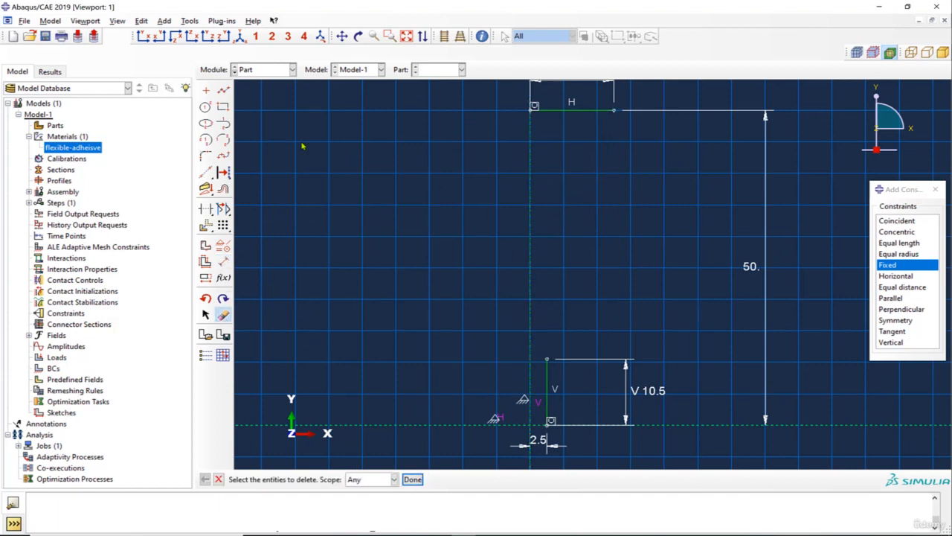
click(223, 90)
click(613, 112)
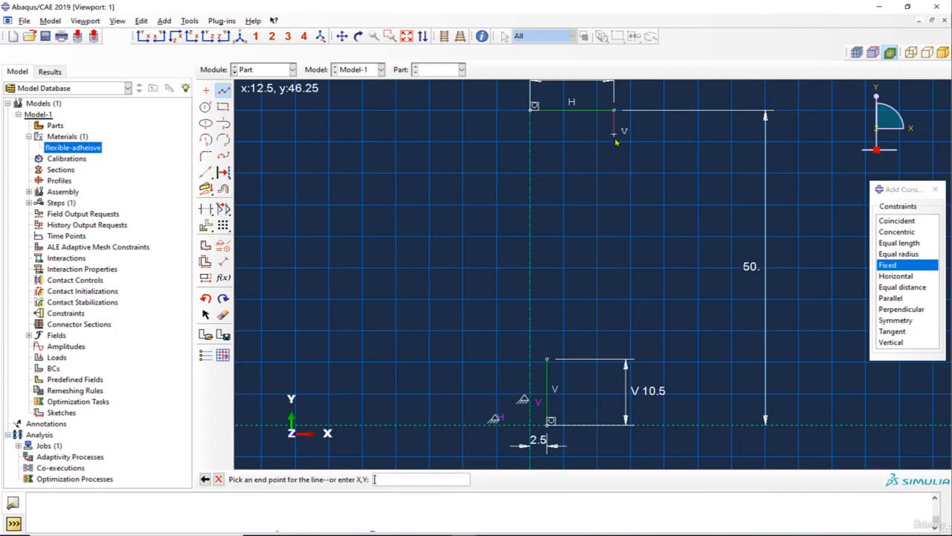
click(614, 227)
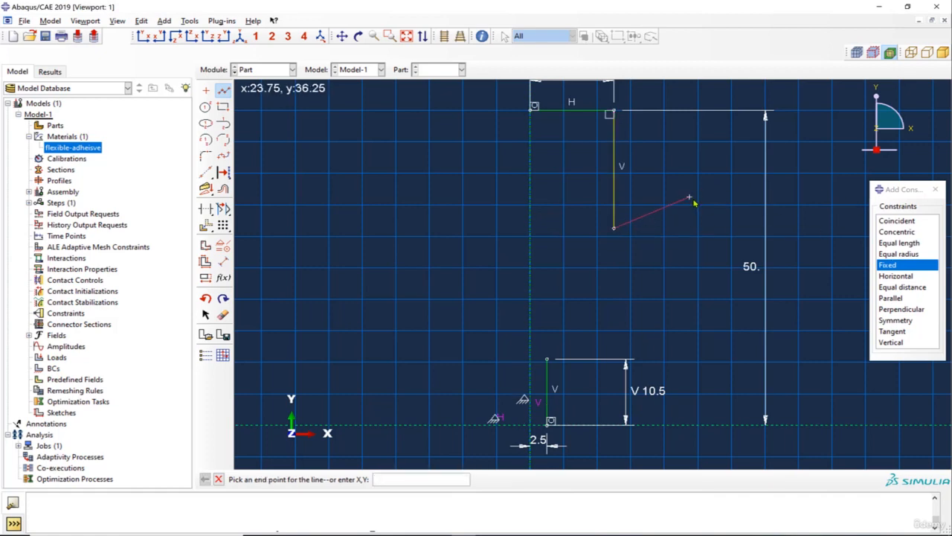
key(Escape)
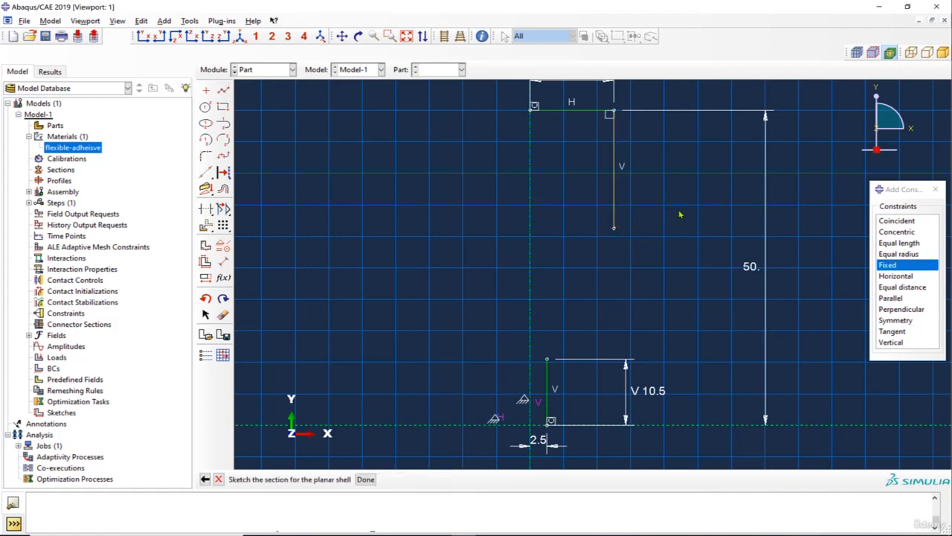
Step: Sketch two connected three-point arcs forming an S-shaped transition from the upper vertical line's lower end to the lower vertical line's upper end
click(224, 140)
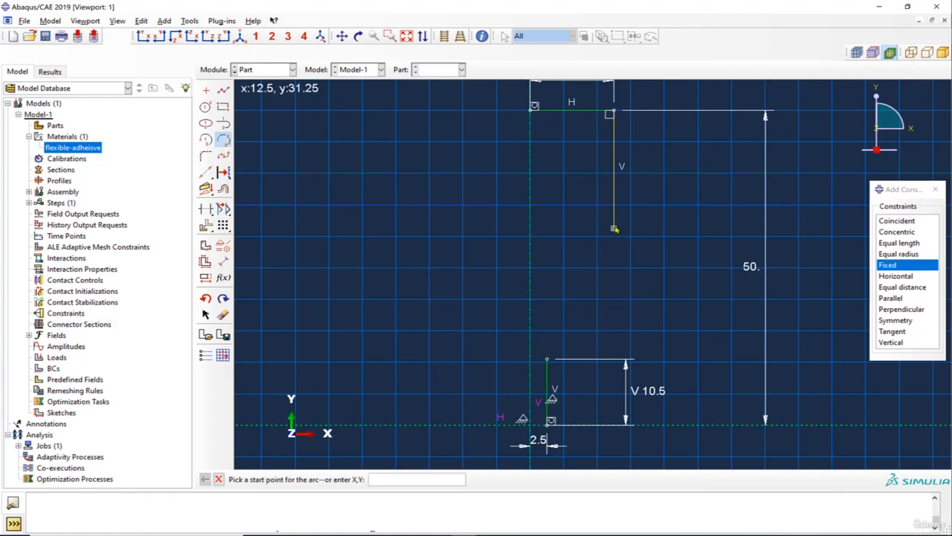
click(614, 228)
click(572, 292)
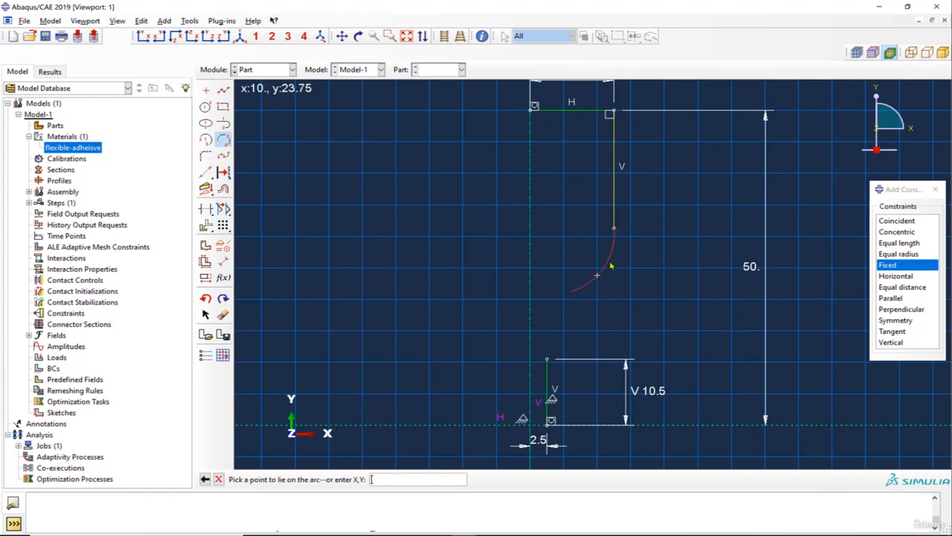
click(606, 259)
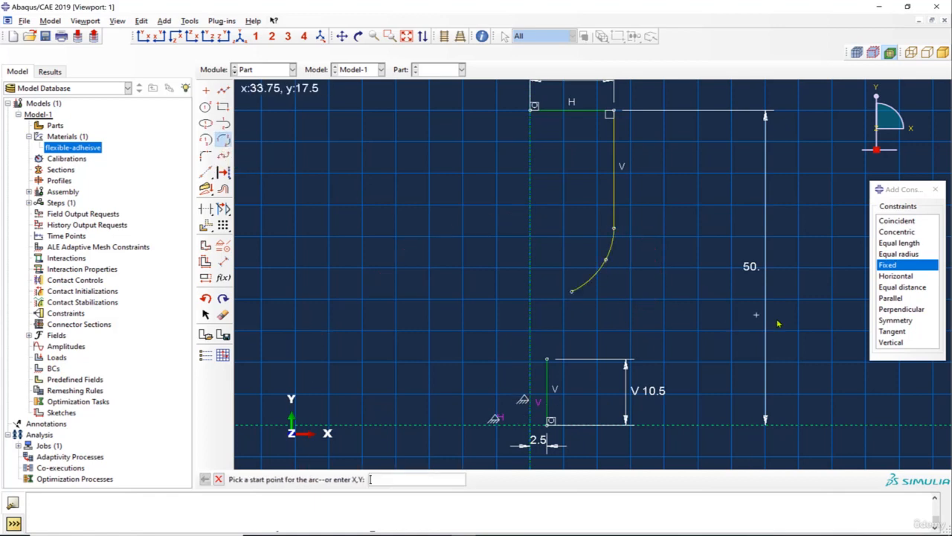
click(571, 292)
click(547, 359)
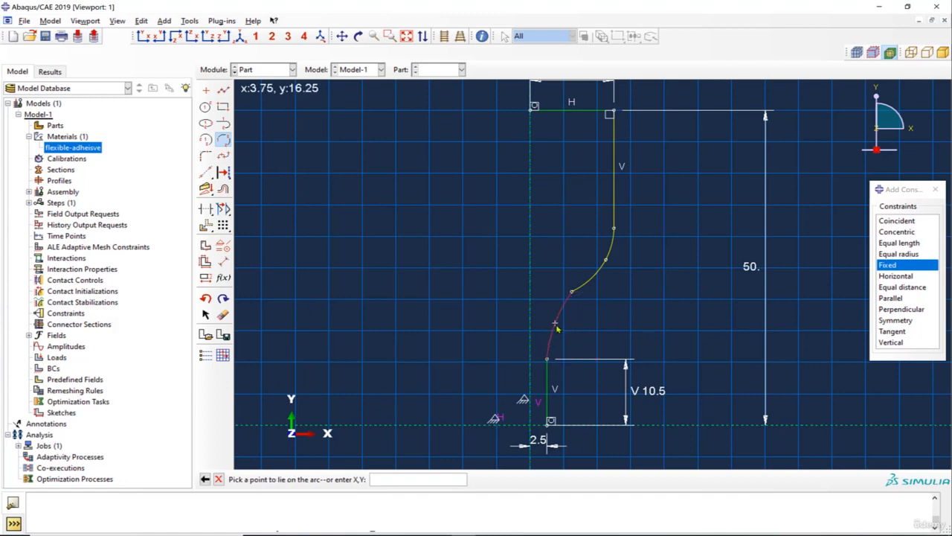
click(555, 325)
key(Escape)
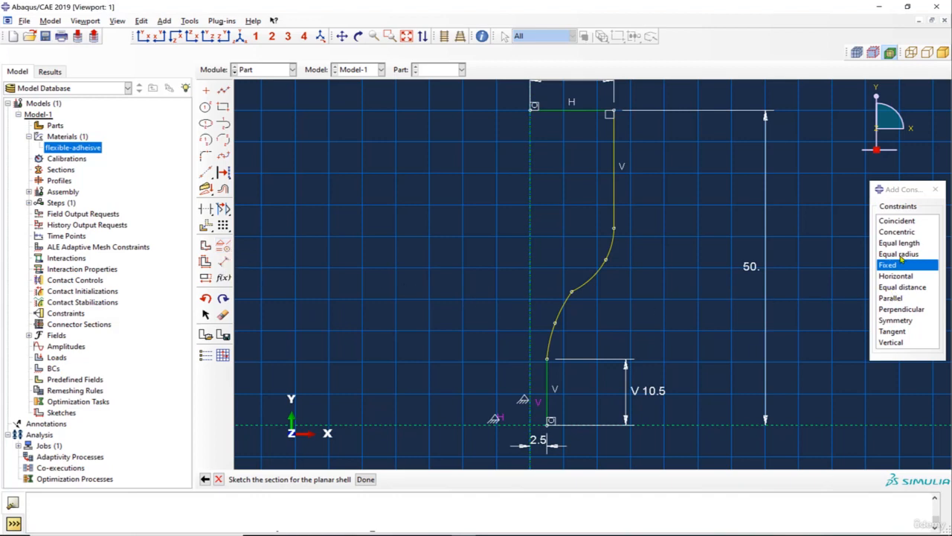
Step: Apply Tangent constraints between the two arcs and between each arc and its adjoining vertical line
click(899, 330)
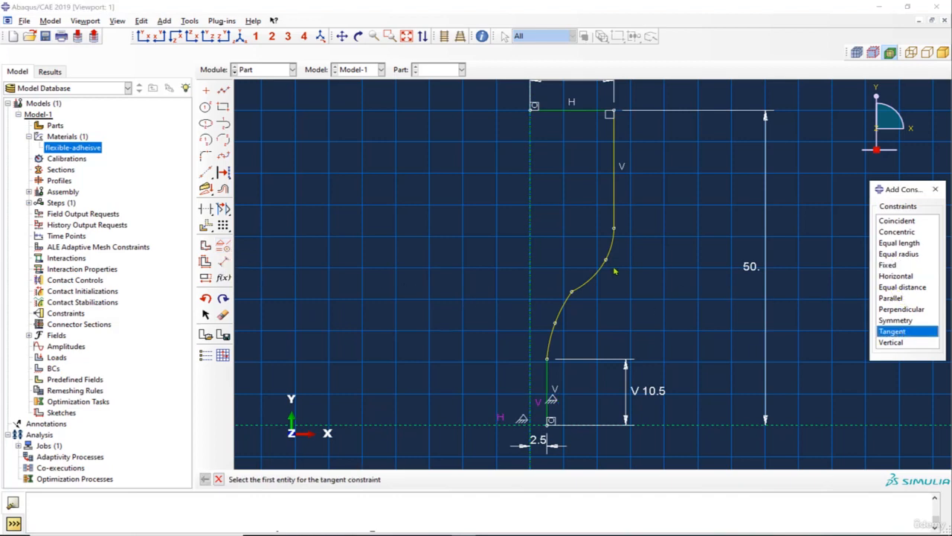
click(586, 280)
click(564, 306)
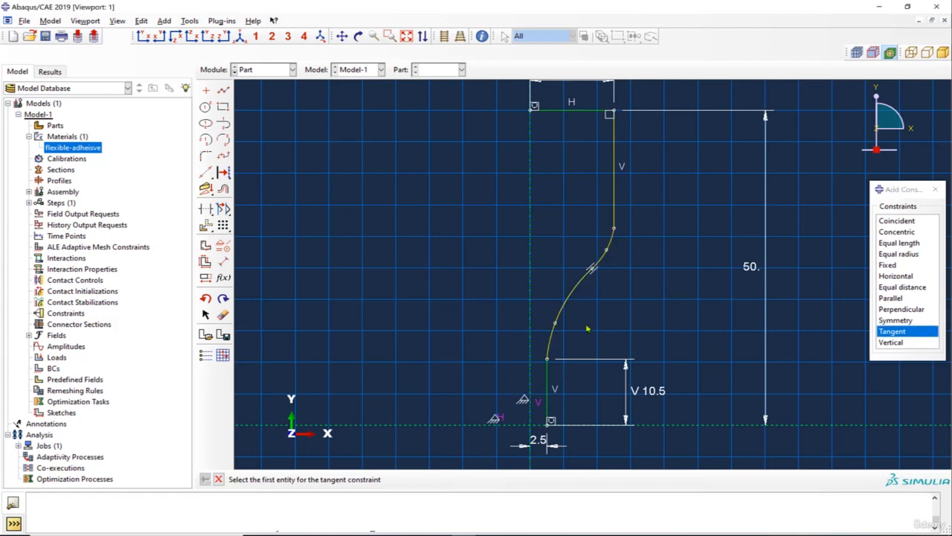
click(615, 220)
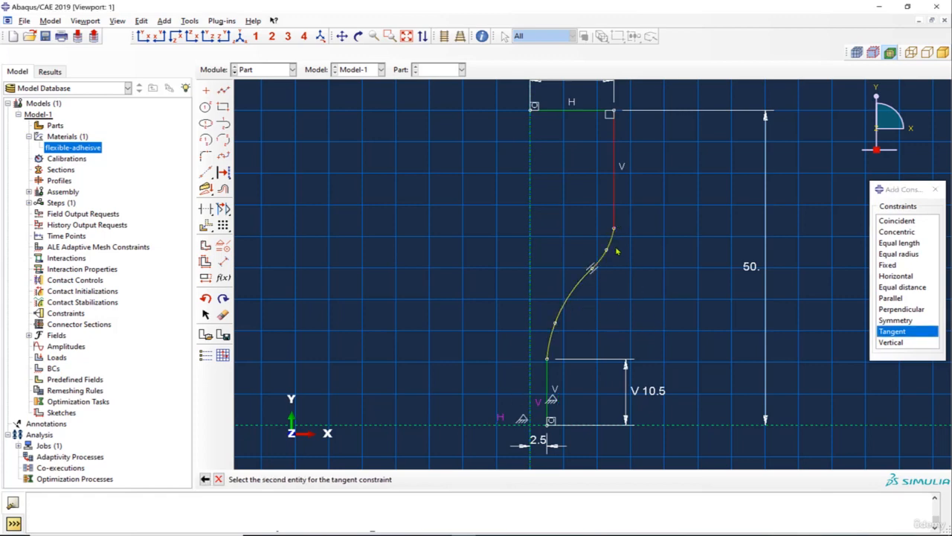
click(608, 247)
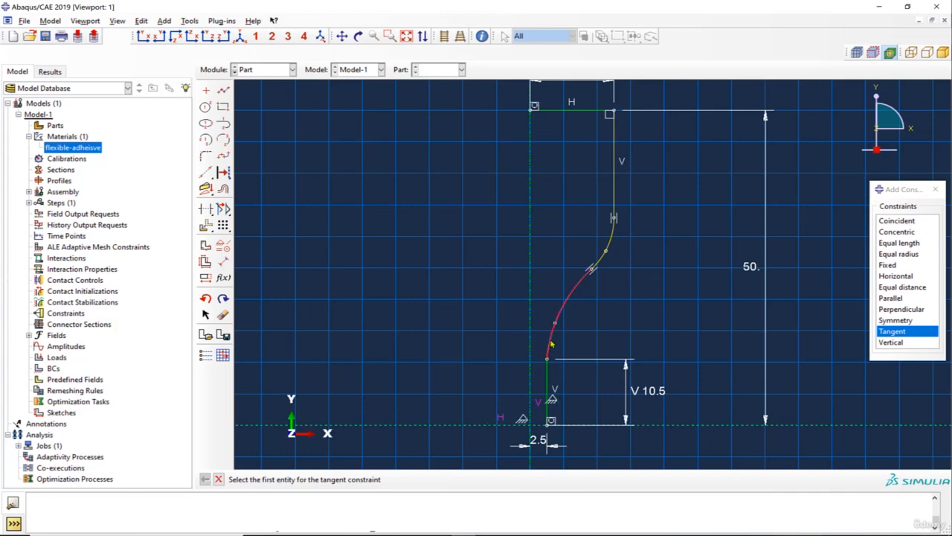
click(549, 393)
click(552, 344)
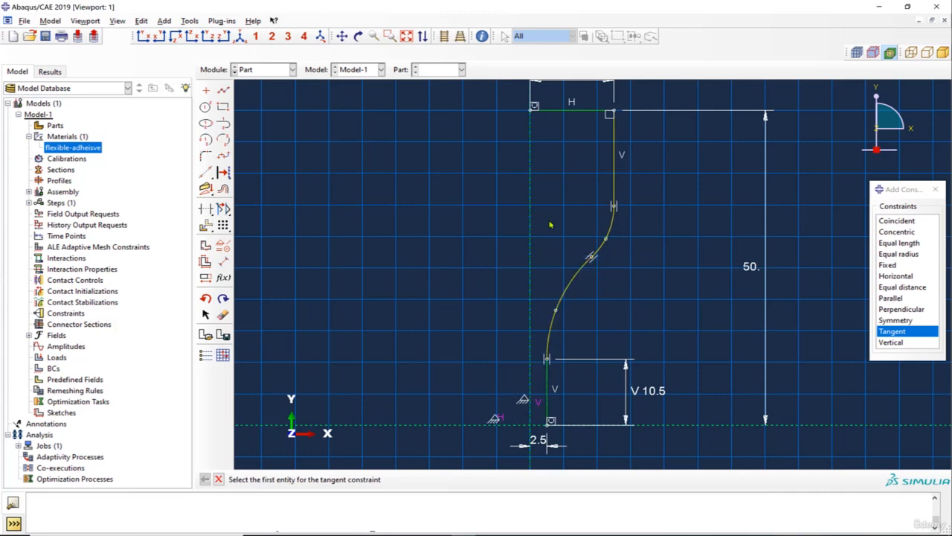
Step: Dimension the upper transition arc with a radius of 25
click(223, 261)
click(611, 226)
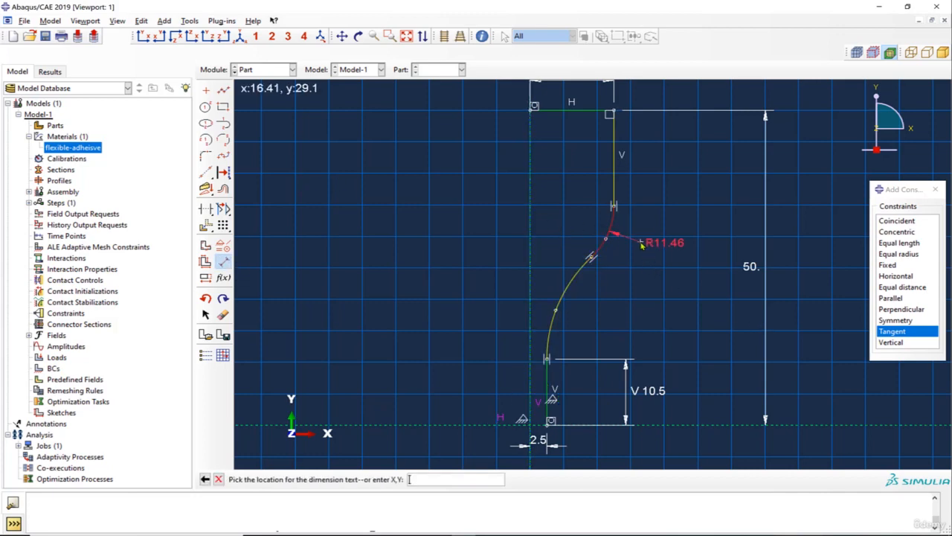
click(645, 251)
text(25)
key(Return)
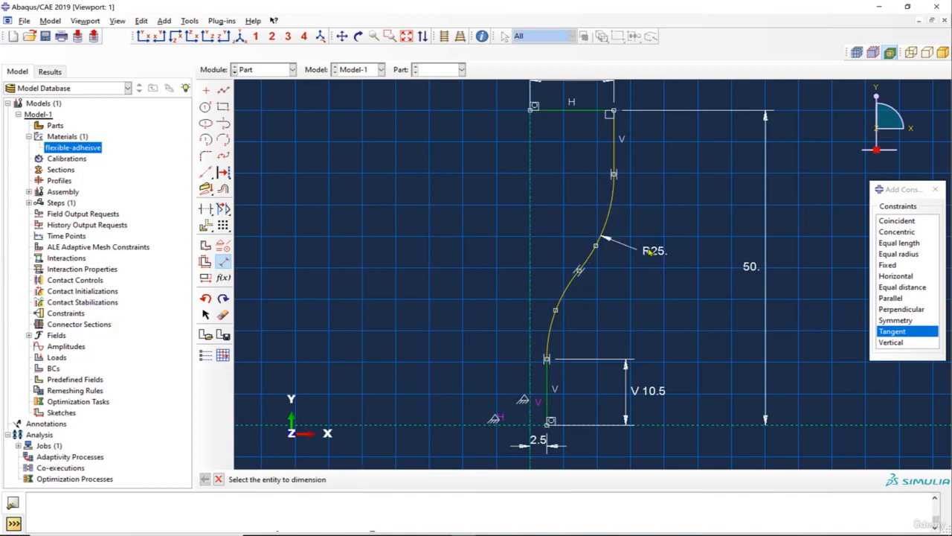
Step: Dimension the lower transition arc with a radius of 11
click(559, 292)
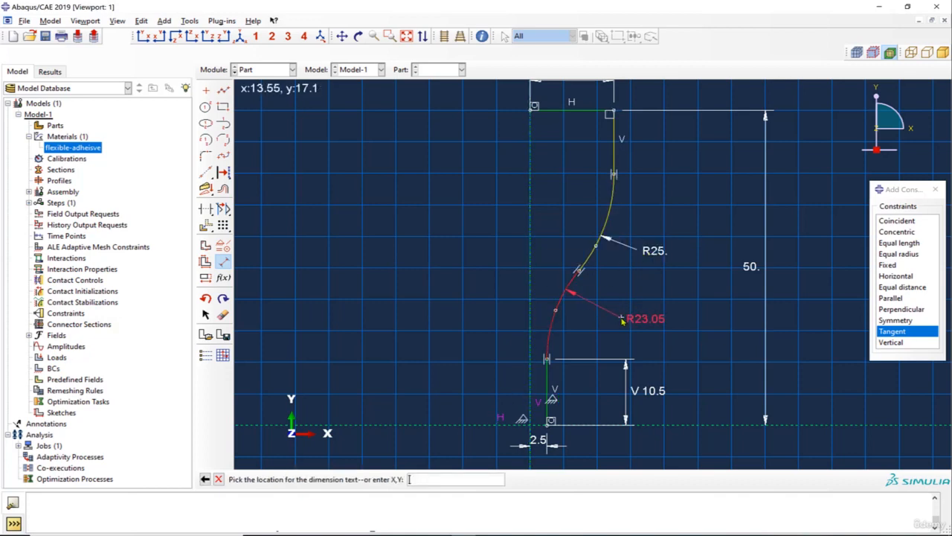
click(630, 319)
text(11)
key(Return)
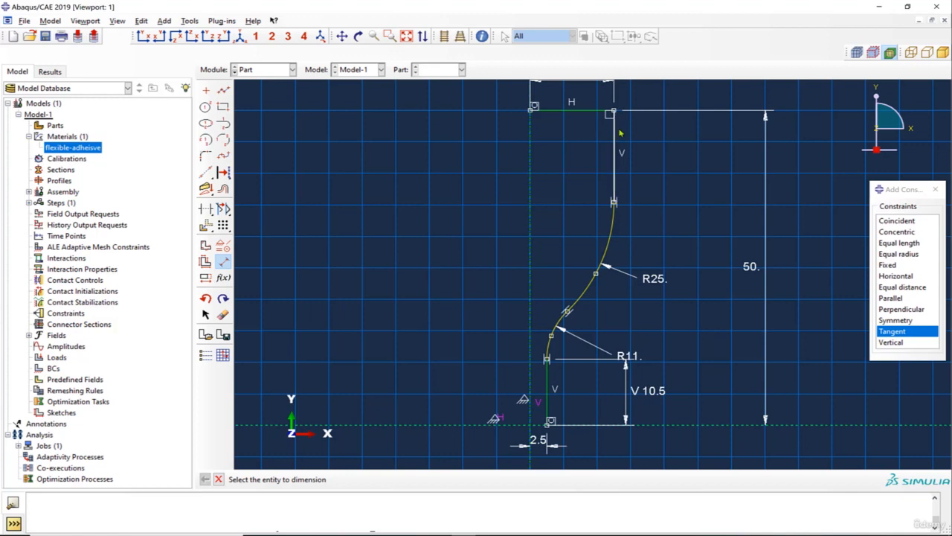
scroll(628, 161, down, 2)
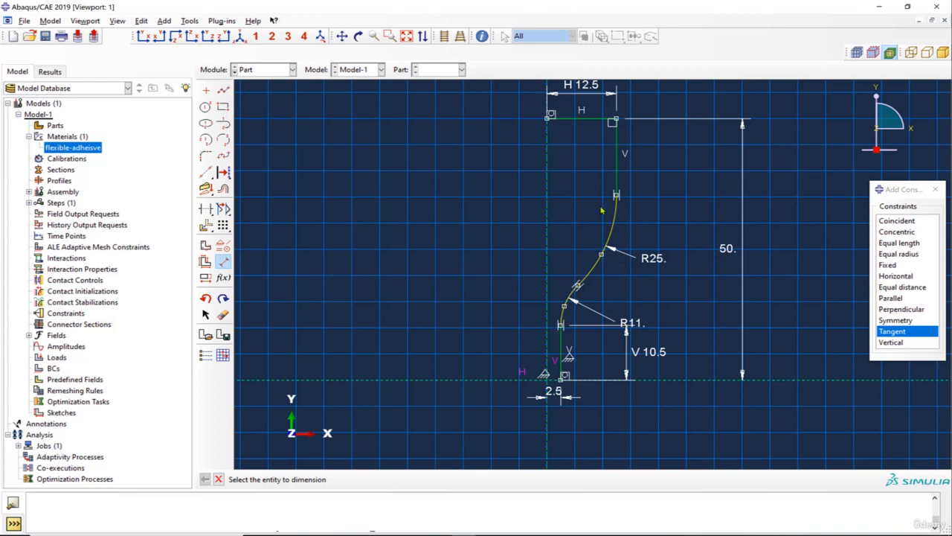
scroll(577, 275, up, 2)
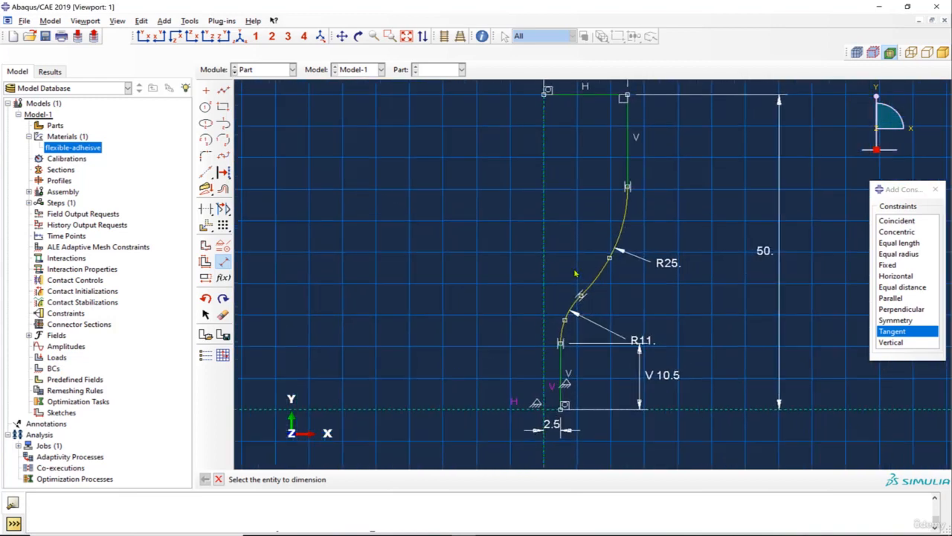
scroll(595, 273, up, 1)
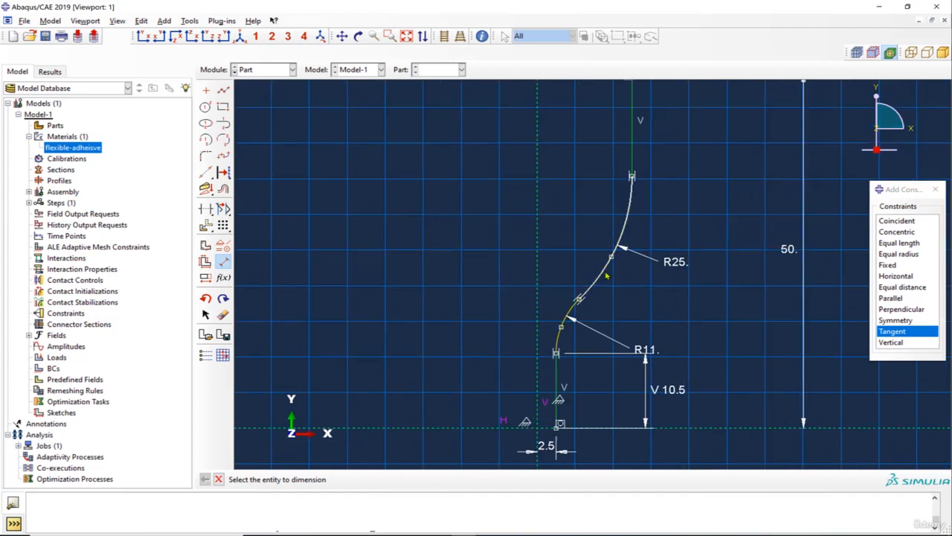
scroll(597, 283, down, 1)
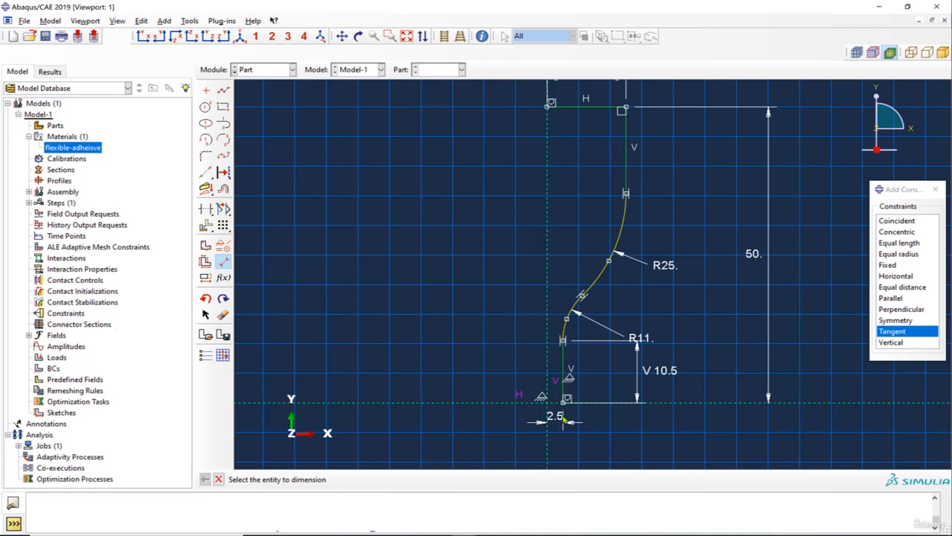
scroll(589, 358, up, 1)
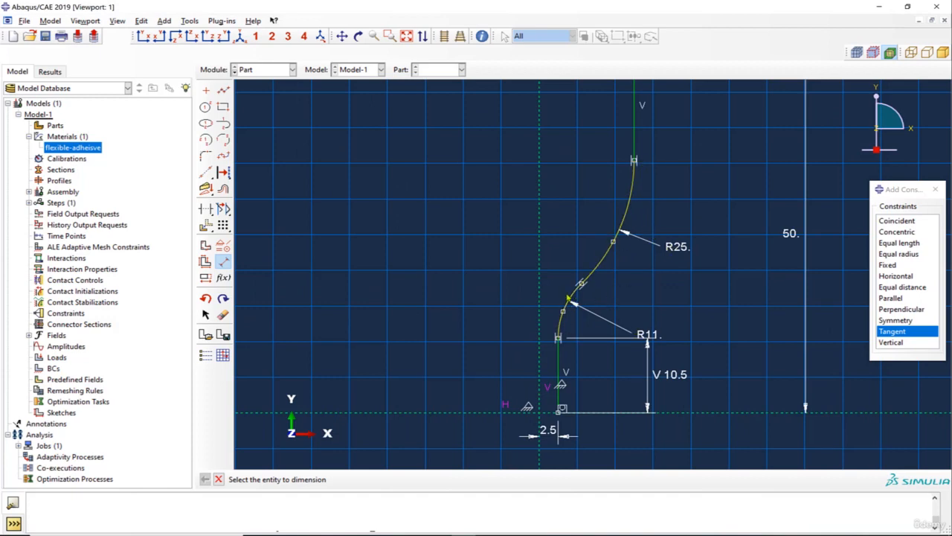
Step: Mirror the whole half profile as a copy about the vertical construction line
scroll(666, 247, down, 2)
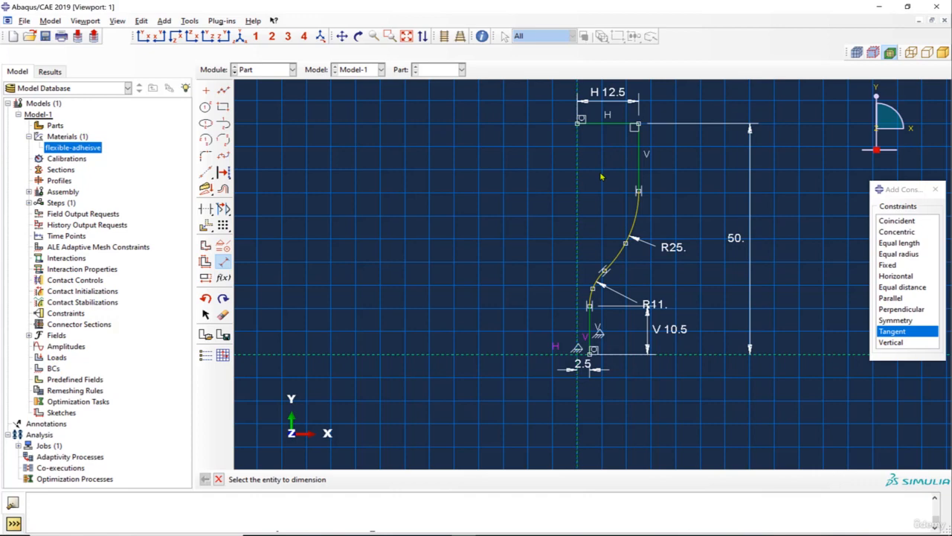
drag(212, 225, 280, 231)
click(277, 228)
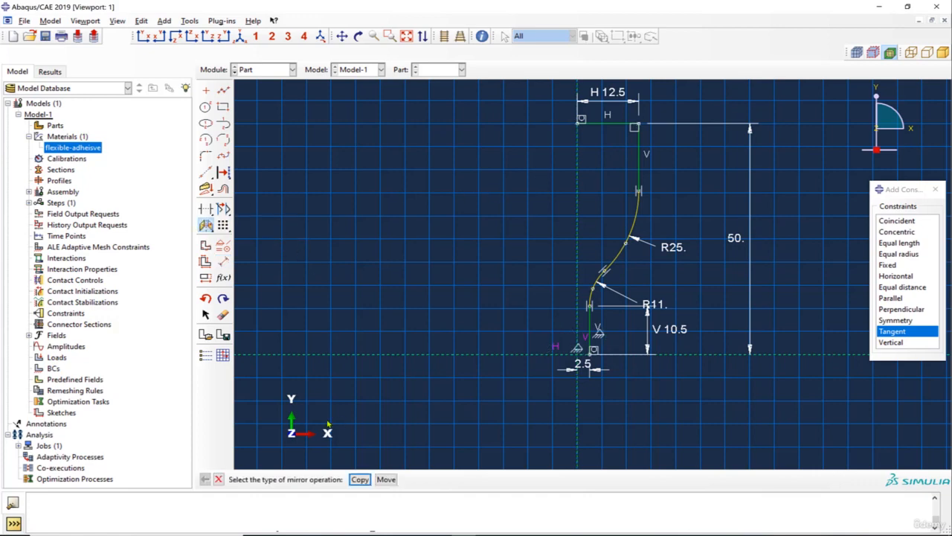
click(360, 480)
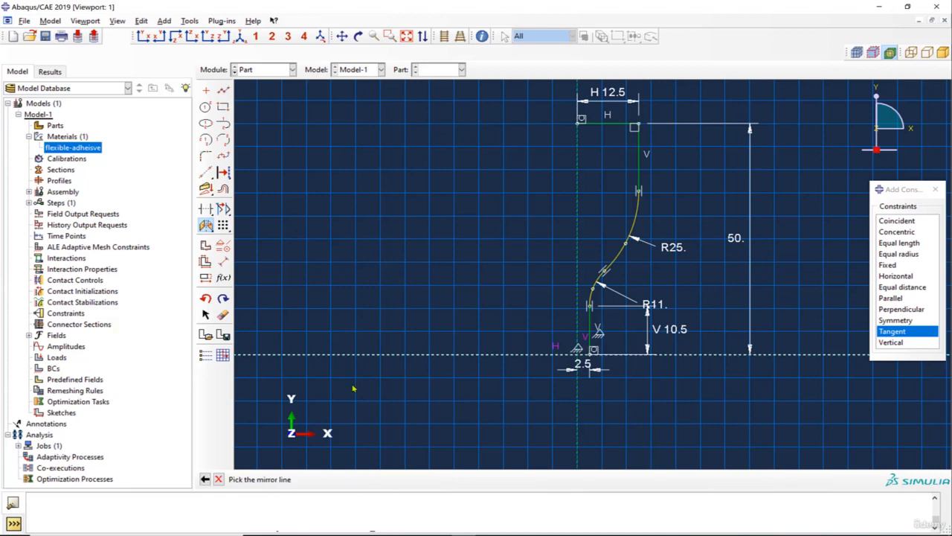
click(580, 222)
mouse_move(662, 113)
mouse_down()
mouse_move(631, 181)
mouse_move(589, 332)
mouse_up()
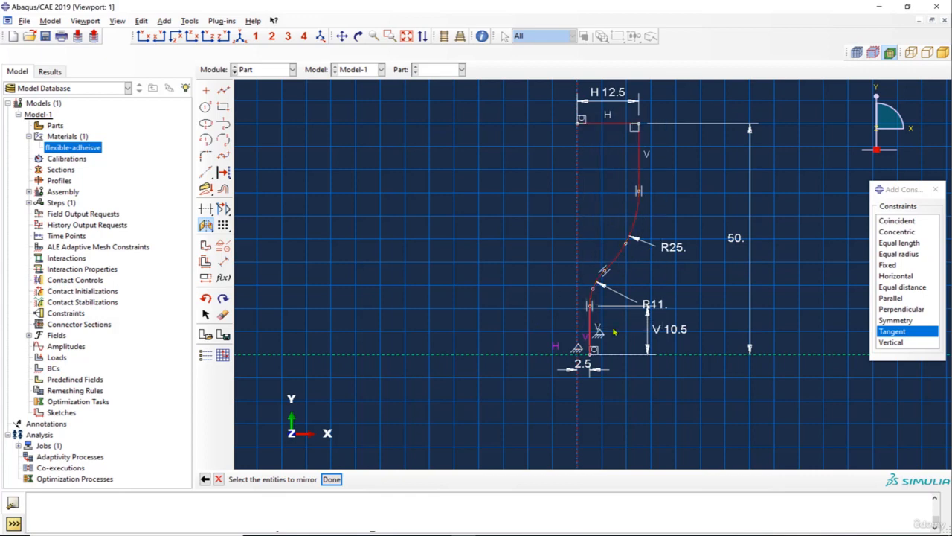
click(331, 479)
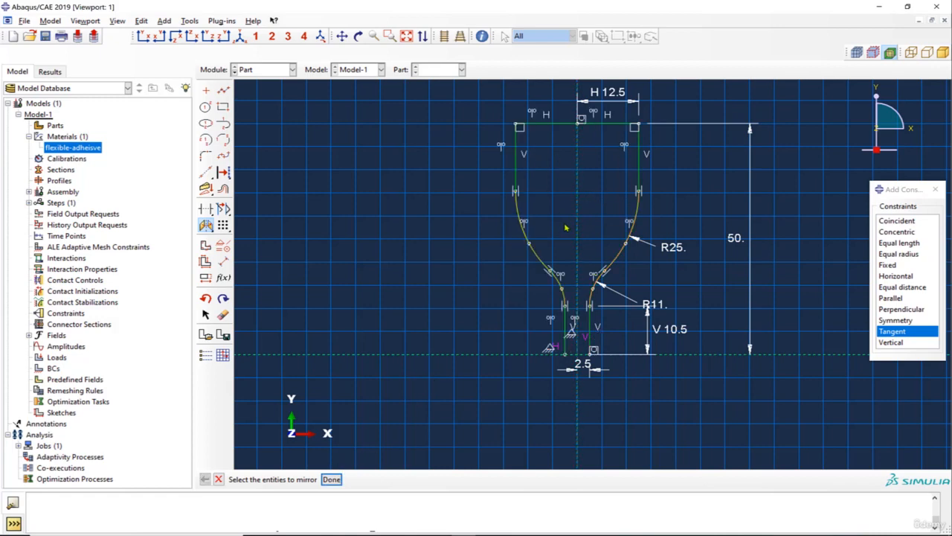
click(331, 479)
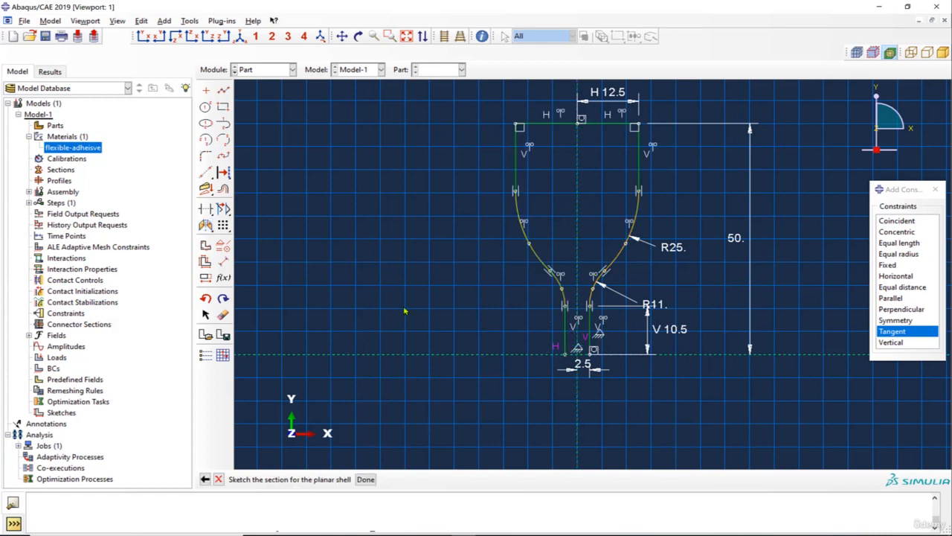
click(218, 479)
click(521, 296)
Step: Mirror both halves of the profile as a copy about the horizontal construction line to complete the dumbbell outline
click(206, 225)
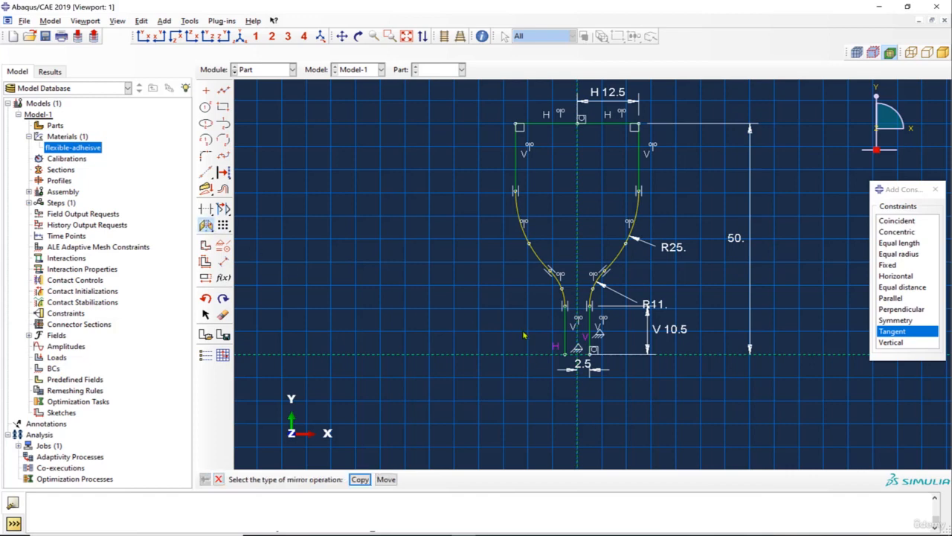
click(358, 479)
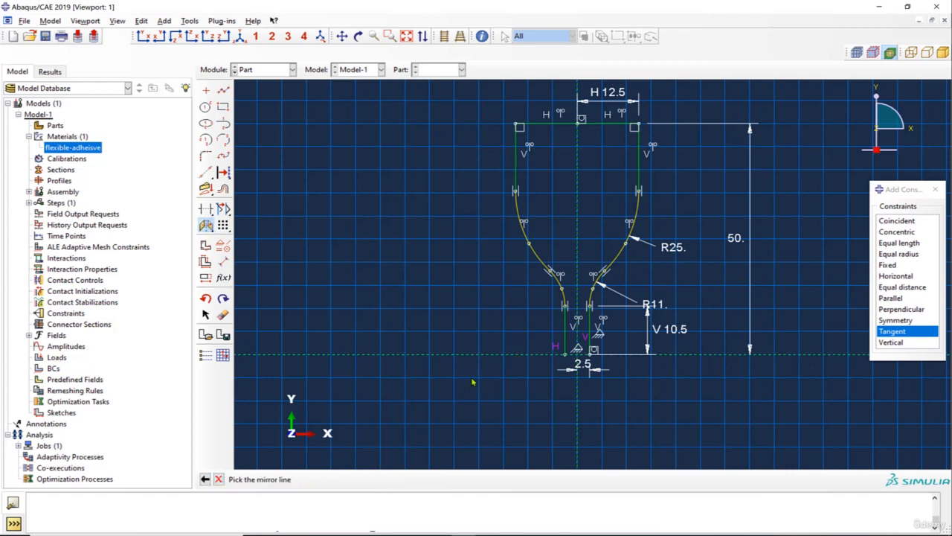
click(513, 355)
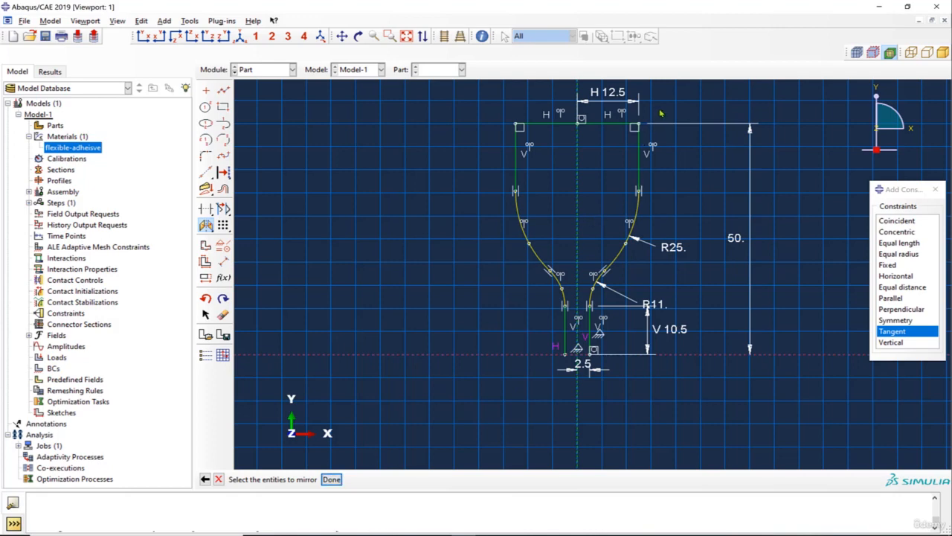
drag(660, 113, 550, 326)
drag(660, 111, 583, 333)
drag(496, 105, 577, 336)
drag(498, 103, 574, 335)
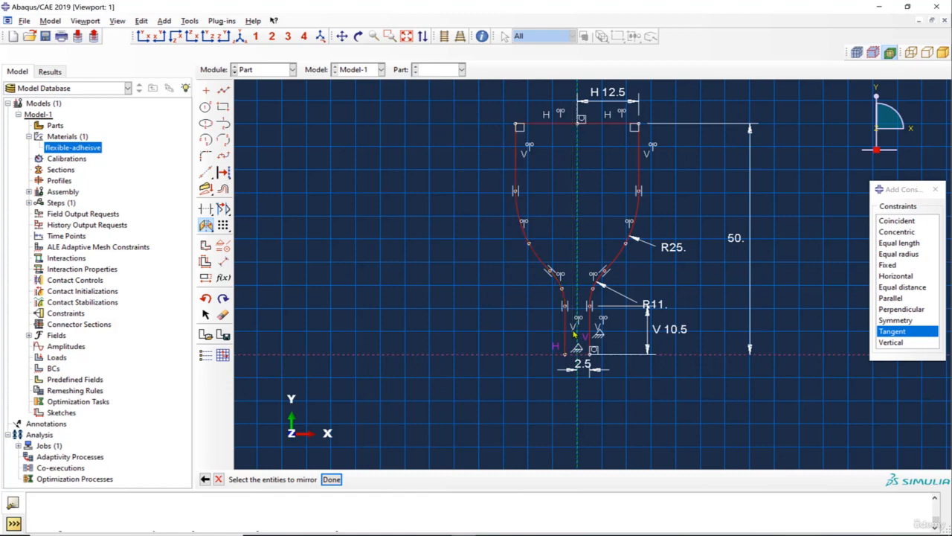
click(331, 479)
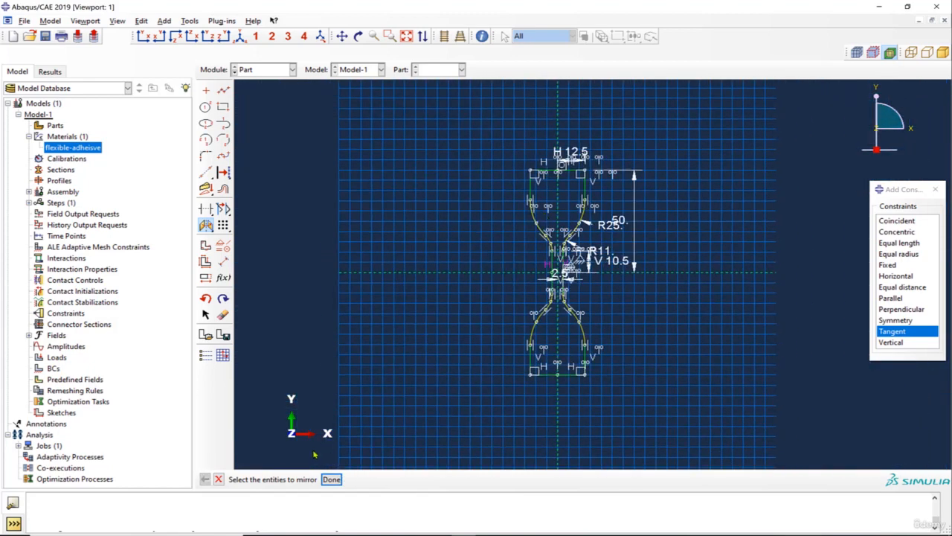
click(331, 479)
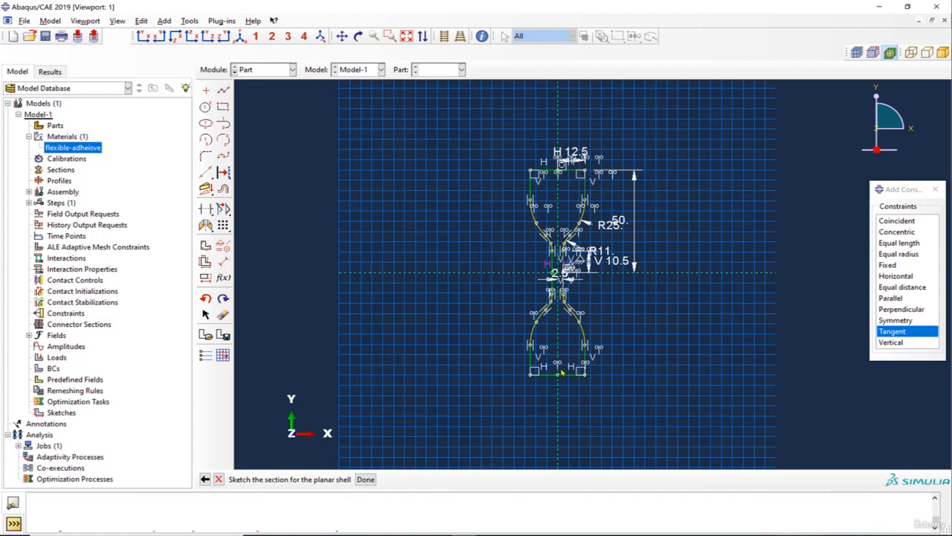
Step: Finish the section sketch to create the planar shell part and switch to the Property module
click(366, 479)
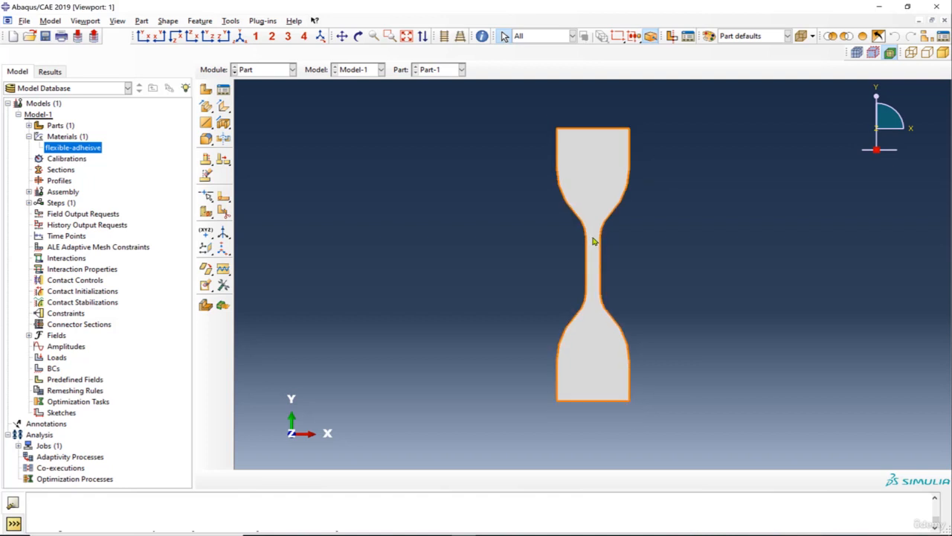
scroll(595, 226, up, 1)
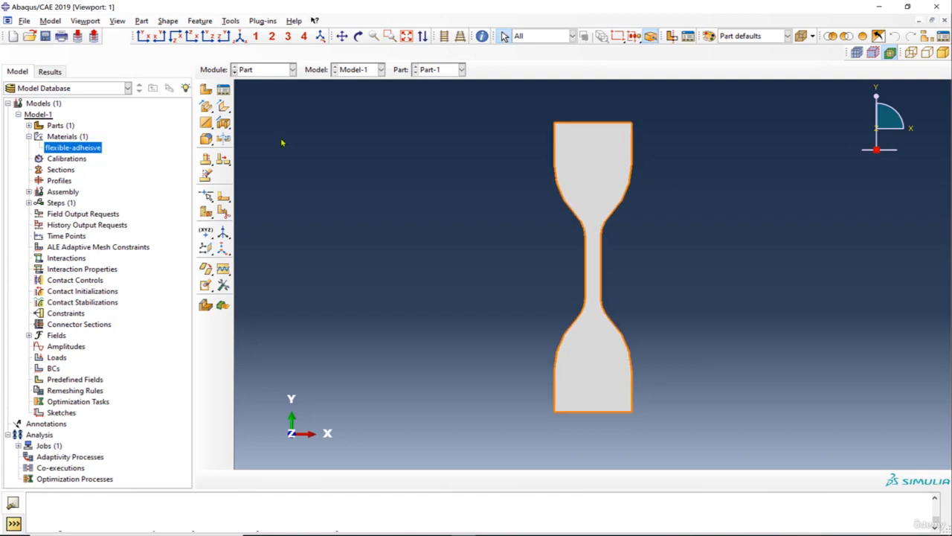
click(268, 70)
click(256, 93)
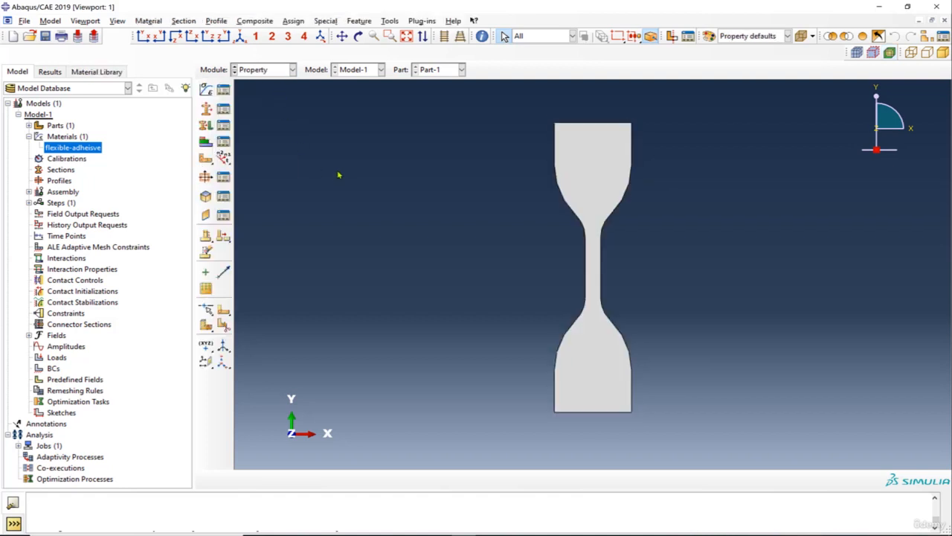
Step: Create a second material named New-flexible and add a Hyperelastic elasticity behavior to it
right_click(68, 137)
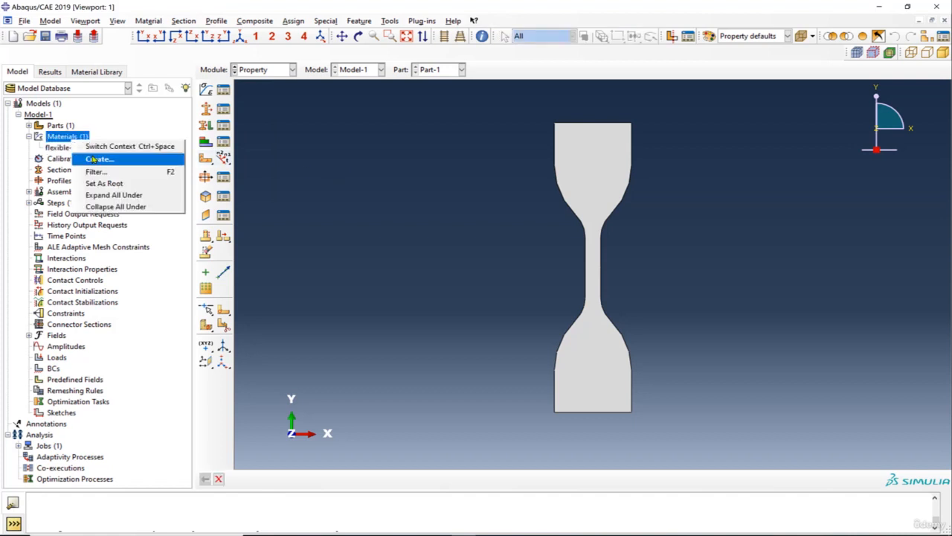
click(93, 157)
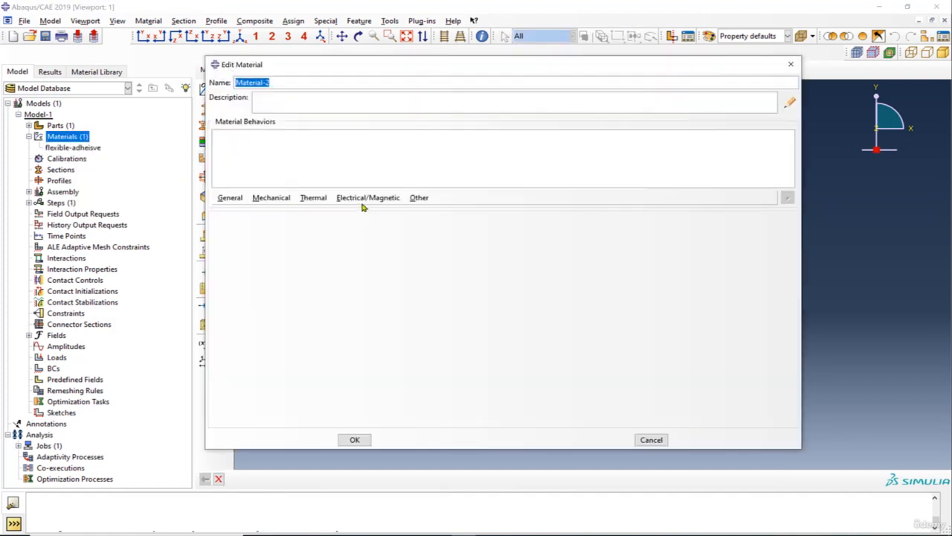
text(New-flexible)
click(272, 198)
mouse_move(330, 210)
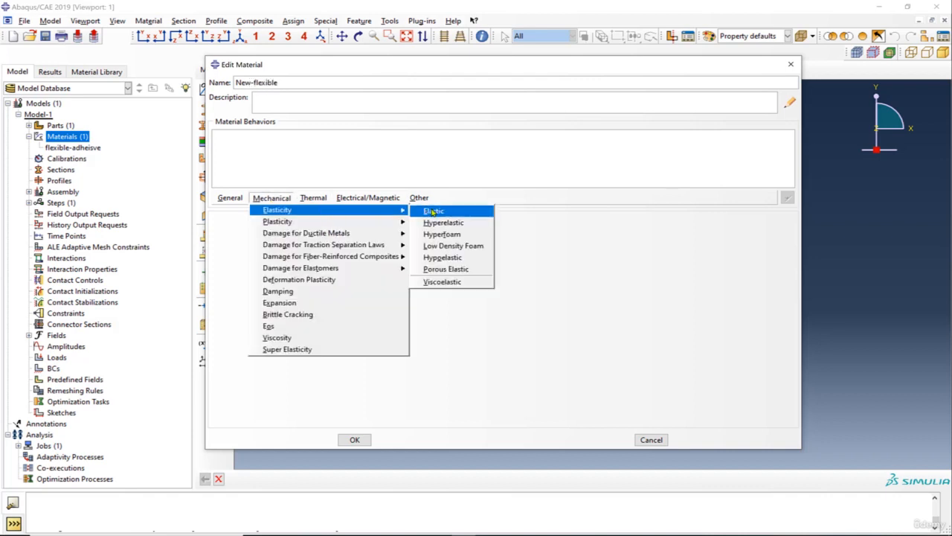
click(435, 222)
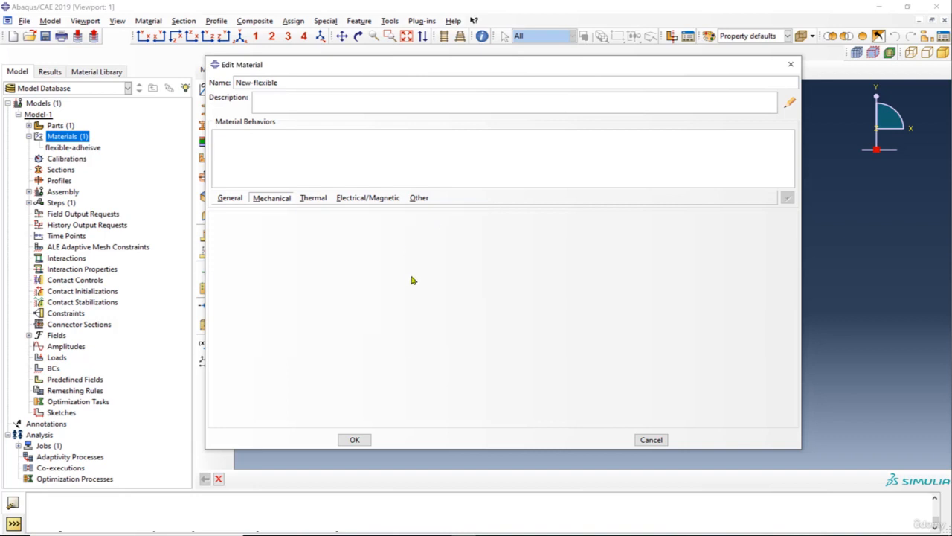
Step: Set the strain energy potential to Arruda-Boyce with Coefficients as the input source
click(333, 266)
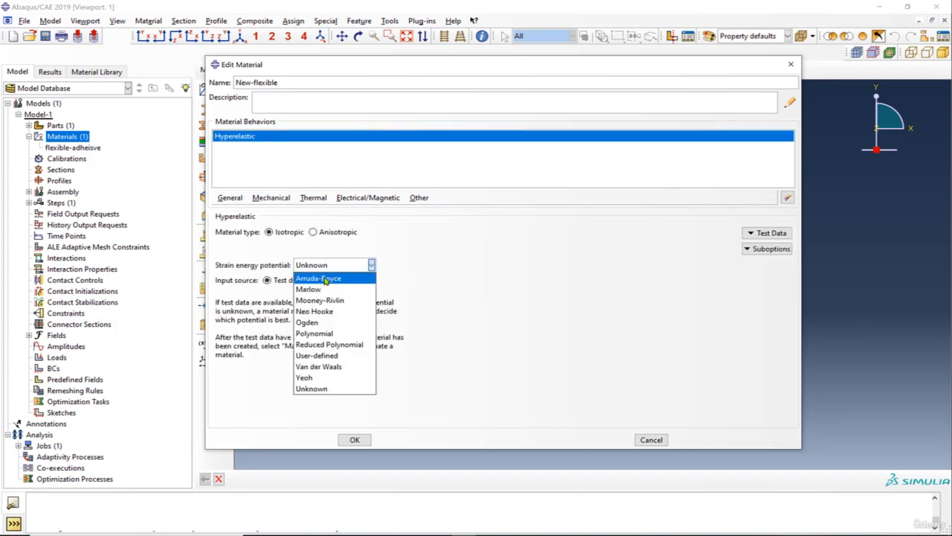
click(353, 280)
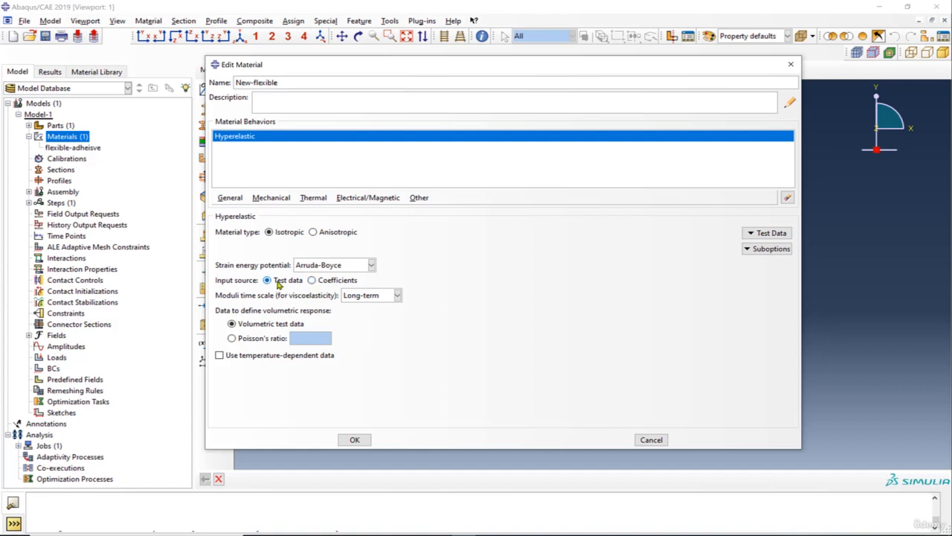
click(330, 283)
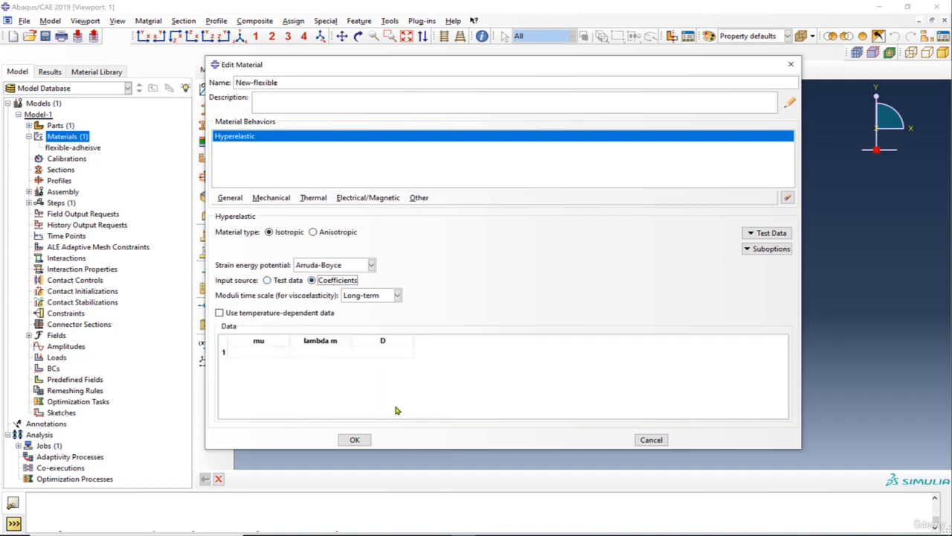
Step: Copy the MU value 0.958764189 from the Hyperelastic-systems Excel workbook into the material's mu coefficient
mouse_move(488, 532)
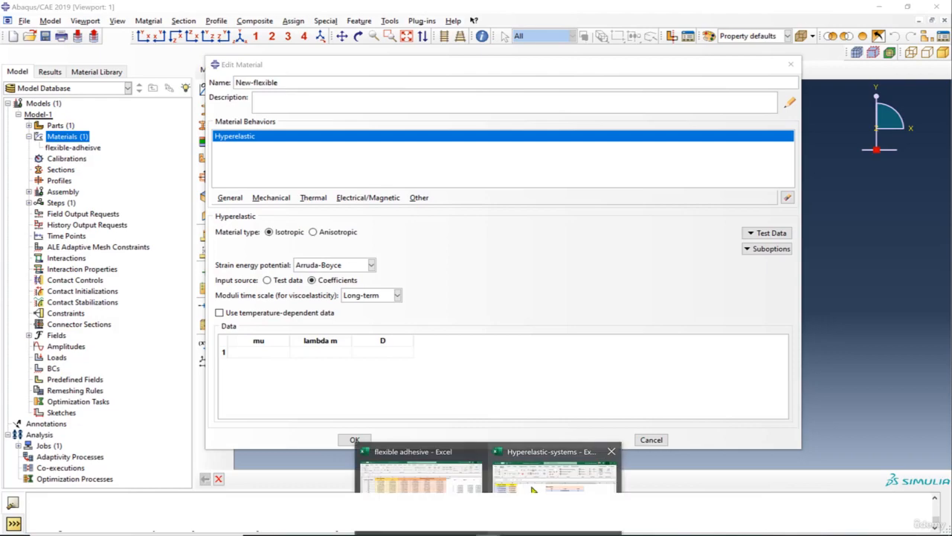
click(554, 469)
drag(678, 52, 613, 108)
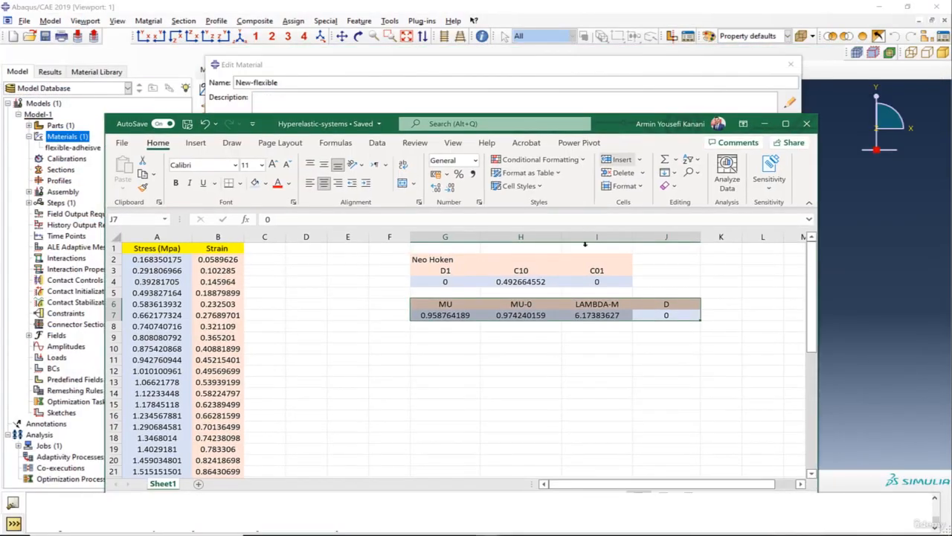
click(467, 316)
key(ctrl+c)
click(764, 123)
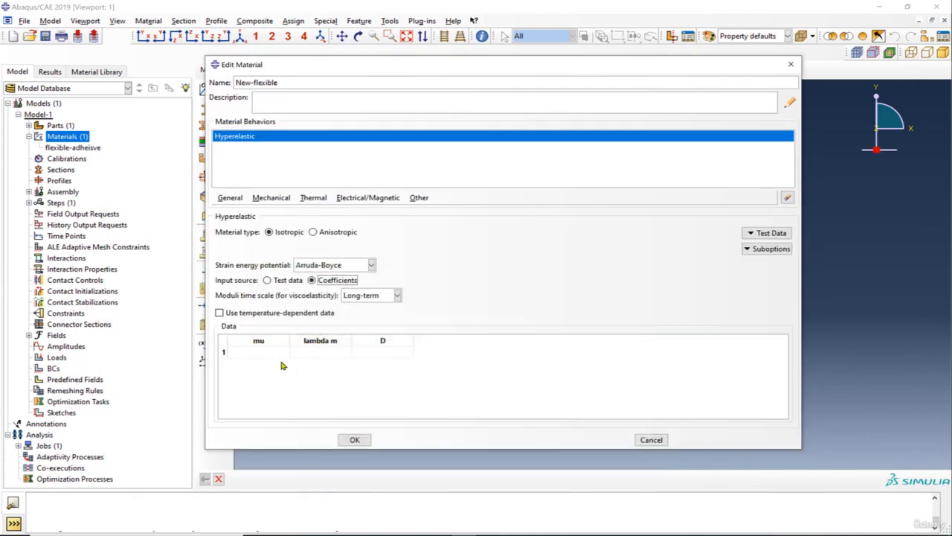
click(267, 351)
click(267, 351)
key(ctrl+v)
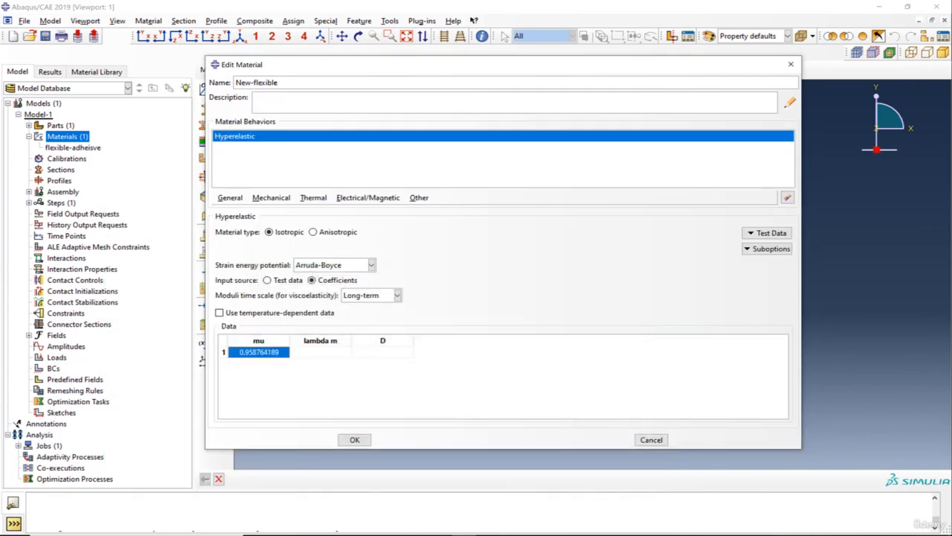
Step: Copy the LAMBDA-M value 6.17383627 and D value 0 from the Excel workbook into New-flexible's coefficients and save the material
mouse_move(487, 530)
click(610, 450)
drag(587, 316, 668, 315)
key(ctrl+c)
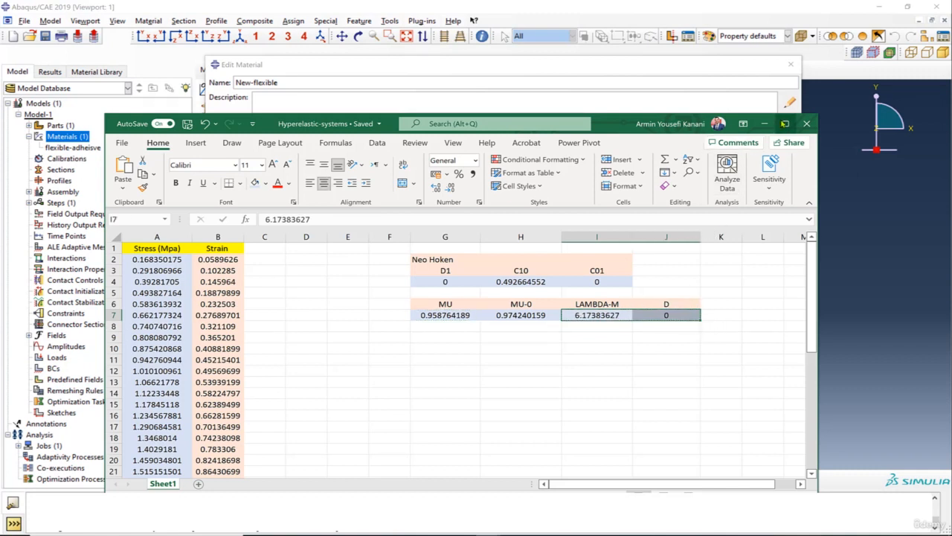
click(764, 124)
double_click(340, 351)
key(ctrl+v)
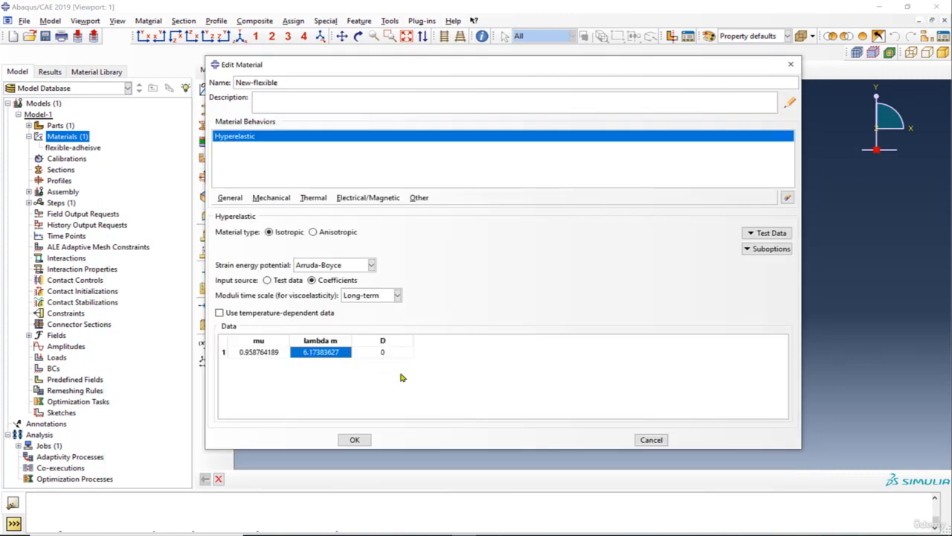
click(355, 440)
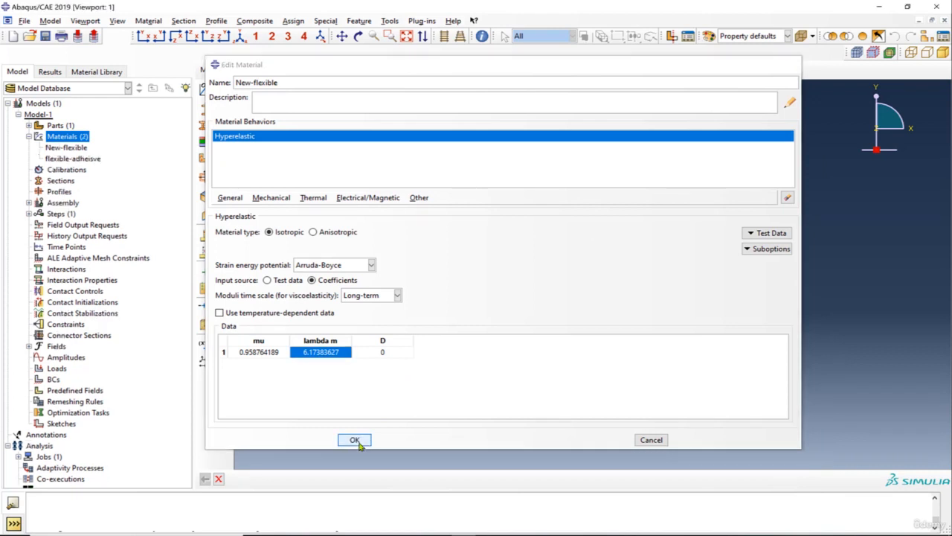
Step: Examine the flexible-adheisve material's hyperelastic definition and the available strain energy potentials without changing it
right_click(85, 159)
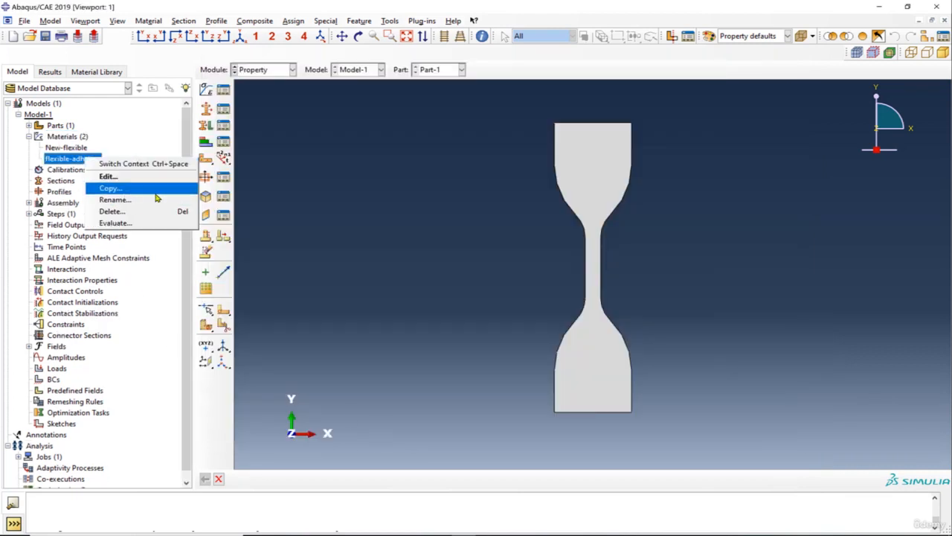
click(106, 177)
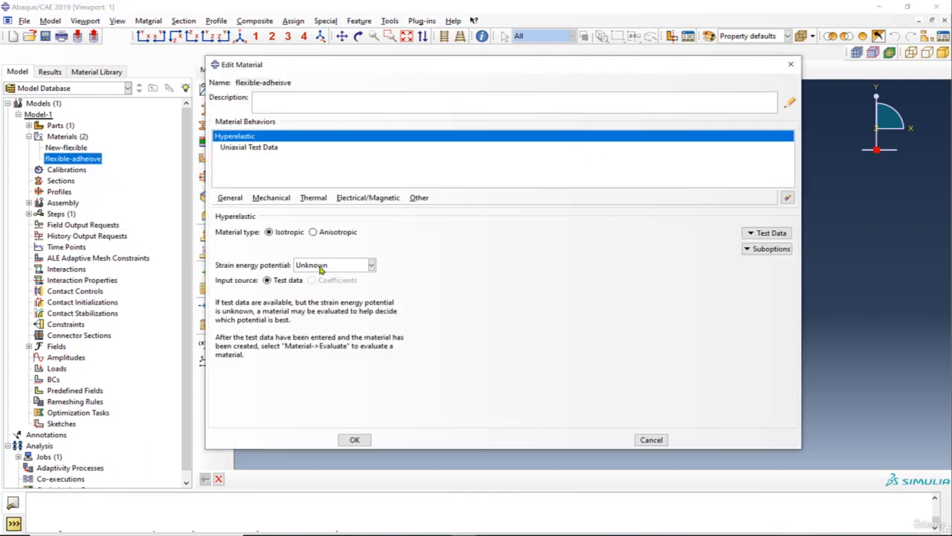
click(322, 266)
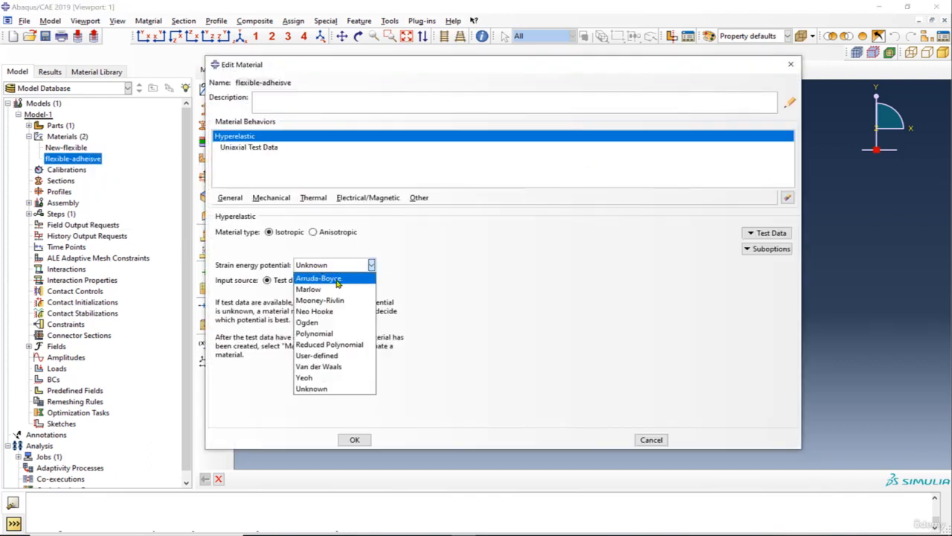
click(431, 278)
click(650, 440)
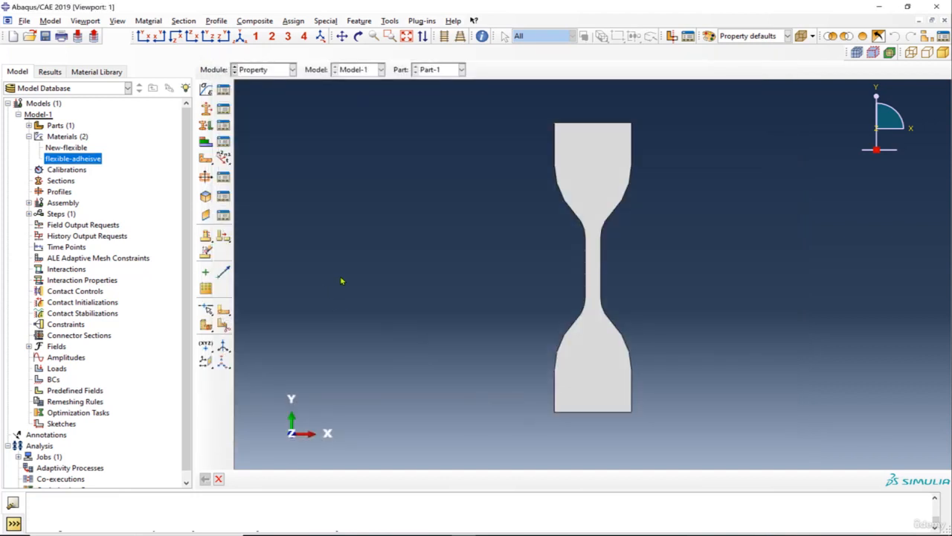
right_click(65, 160)
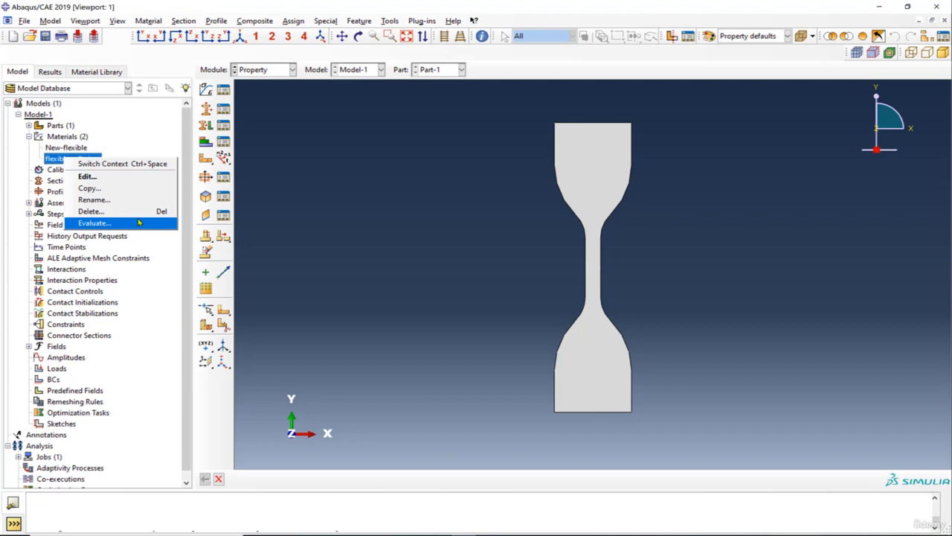
click(134, 177)
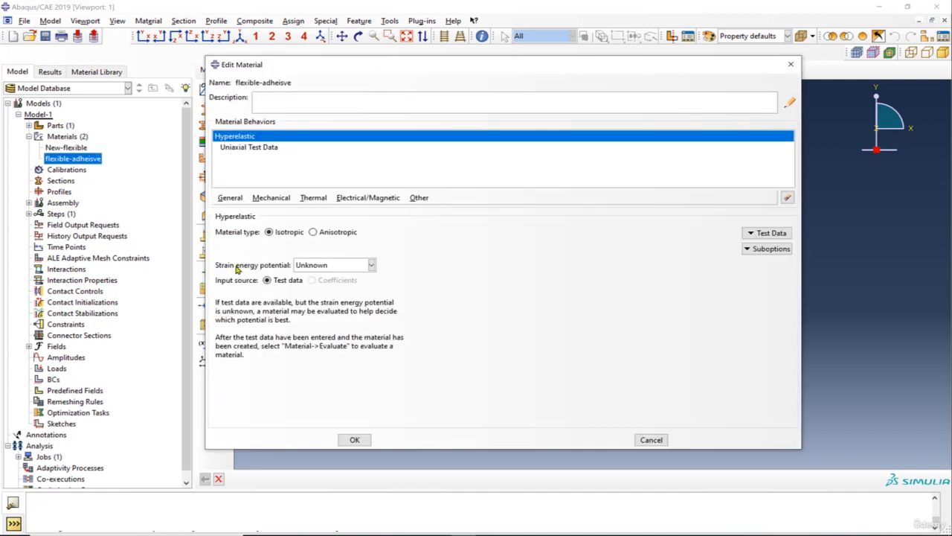
click(311, 271)
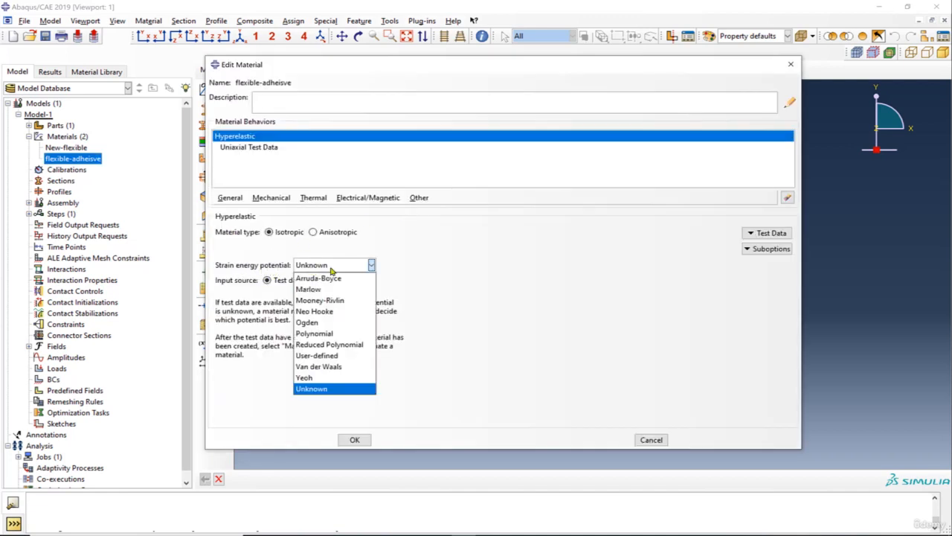
click(461, 272)
click(790, 66)
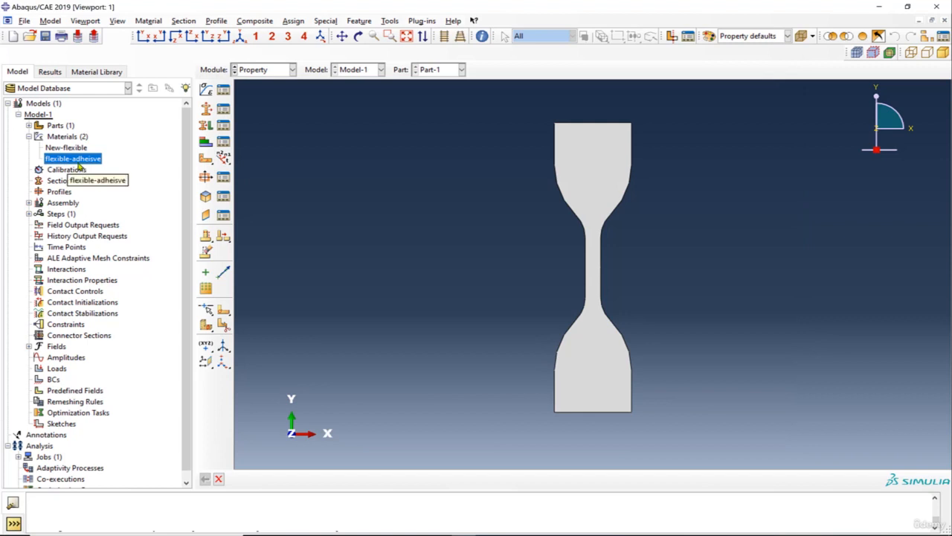
Step: Delete the flexible-adheisve material, keeping New-flexible as the only material
right_click(79, 160)
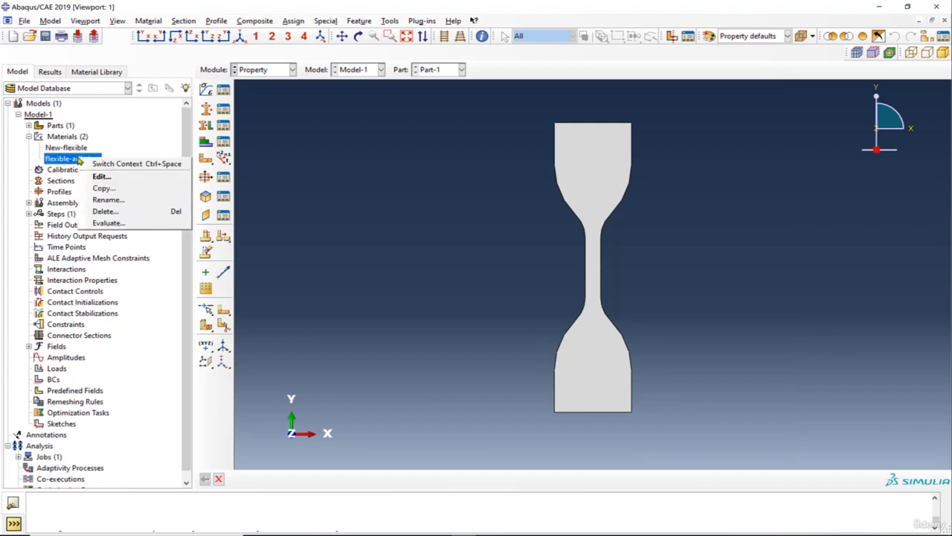
click(115, 214)
click(442, 284)
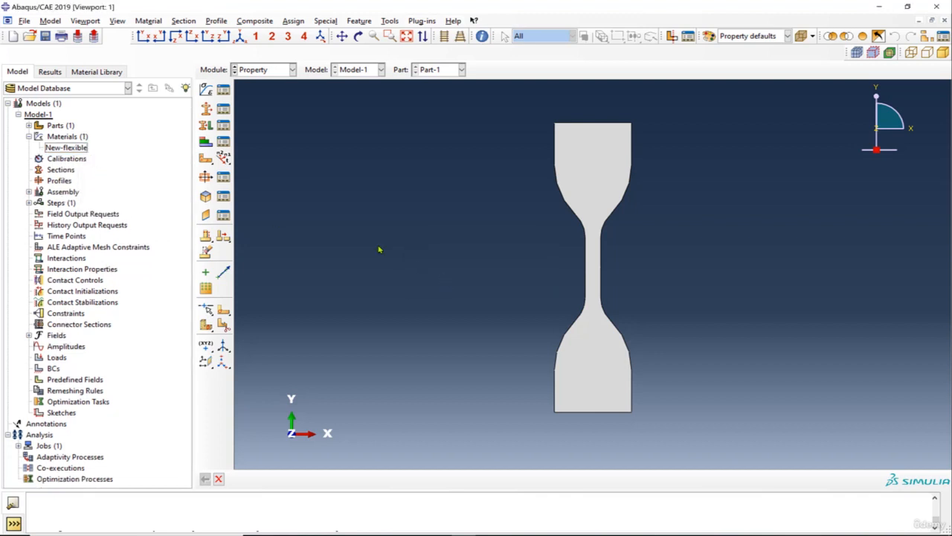
click(65, 151)
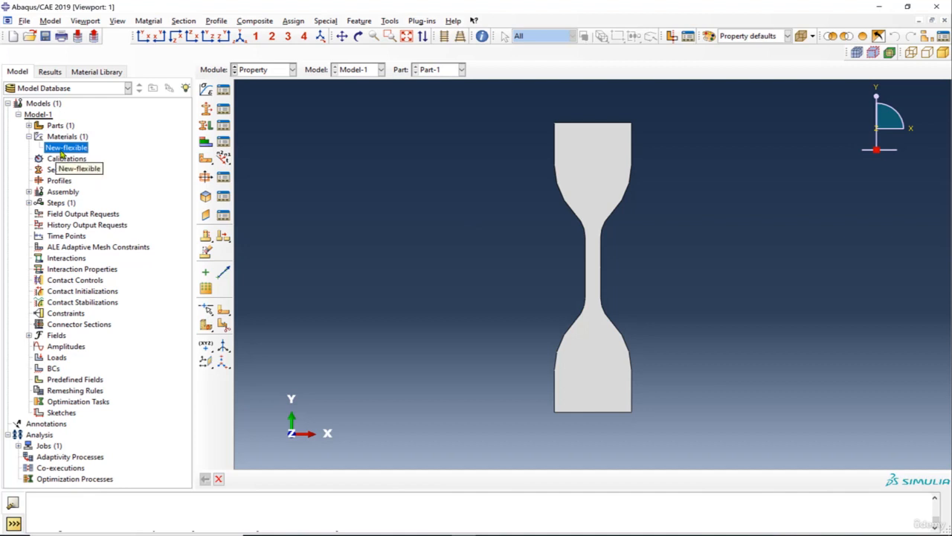
Step: Switch to the Assembly module and create a dependent instance of Part-1
click(279, 75)
click(272, 100)
click(206, 89)
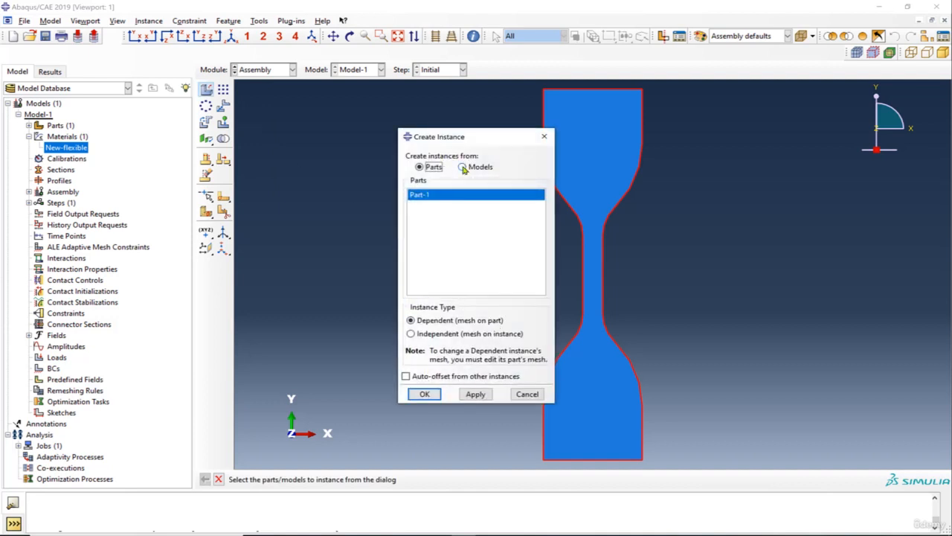
click(425, 395)
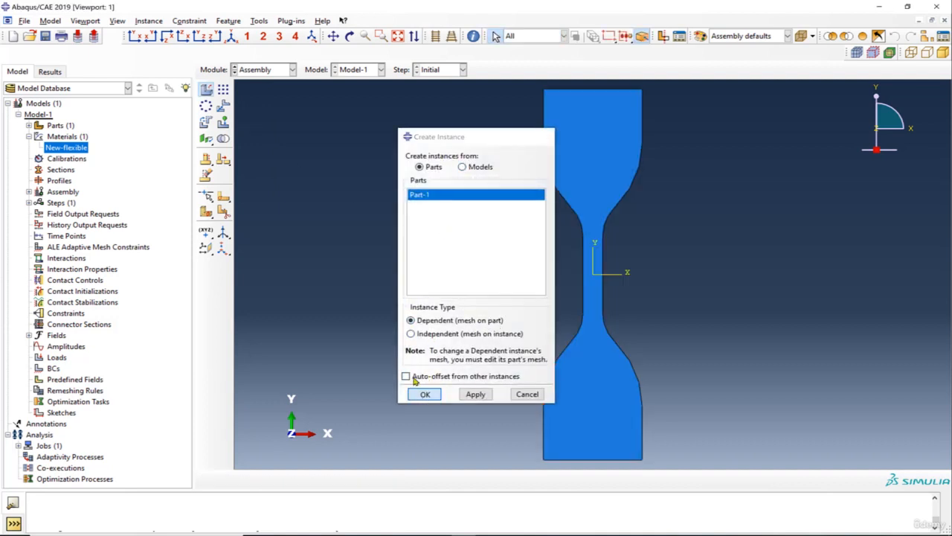
Step: In the Step module, start a Static, General step after Initial and turn Nlgeom on
click(280, 70)
click(271, 111)
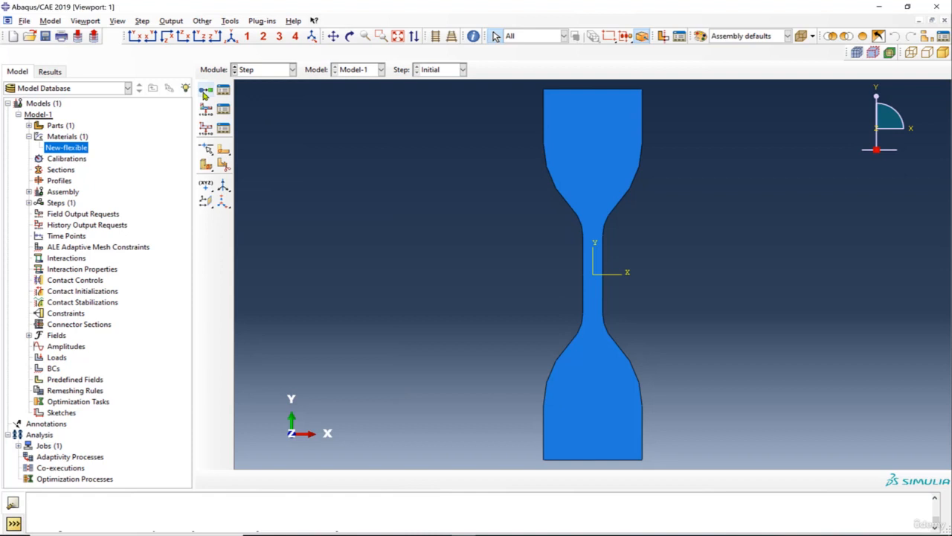
click(206, 90)
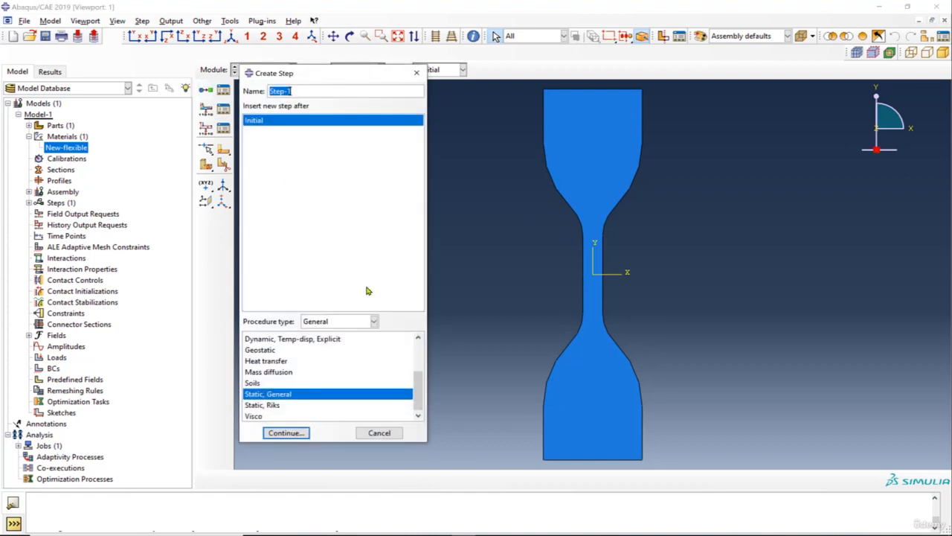
click(287, 433)
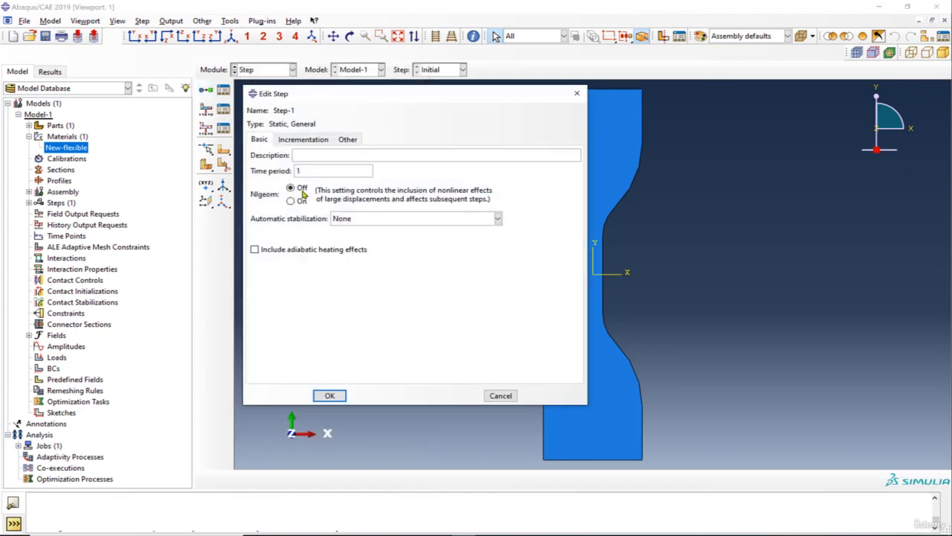
click(302, 201)
Step: Set the step's maximum number of increments to 100000, adjust its initial and minimum increment sizes, and accept the step
click(303, 140)
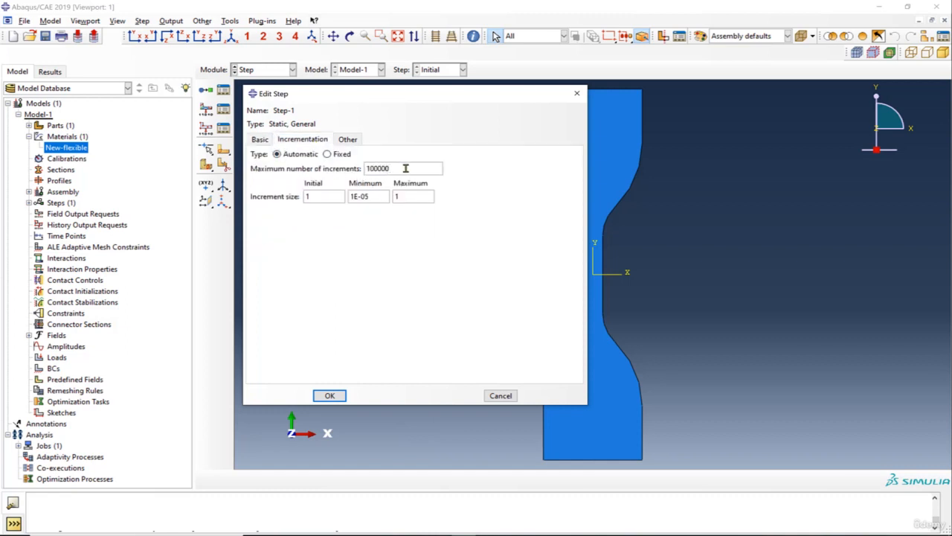
click(340, 198)
double_click(364, 195)
click(362, 195)
click(330, 395)
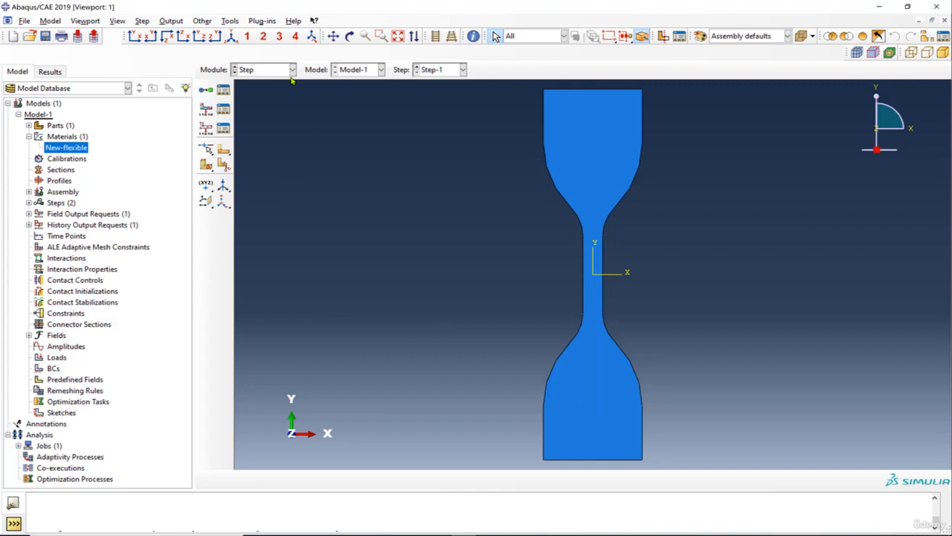
click(281, 70)
click(271, 128)
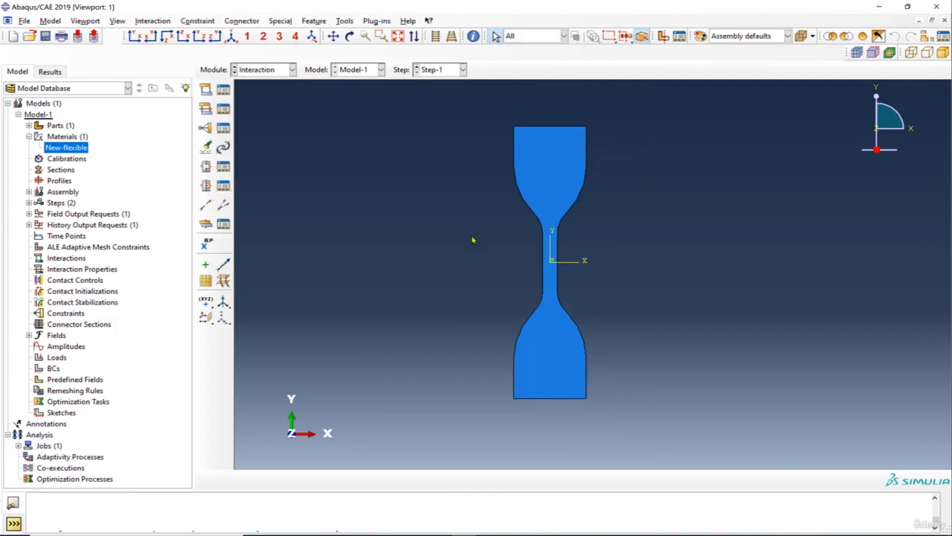
scroll(472, 240, down, 1)
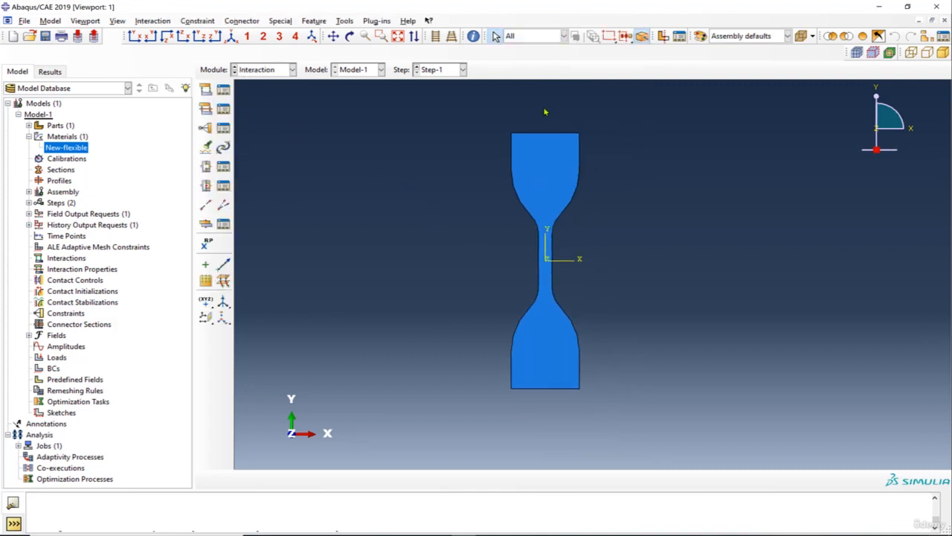
scroll(551, 141, down, 2)
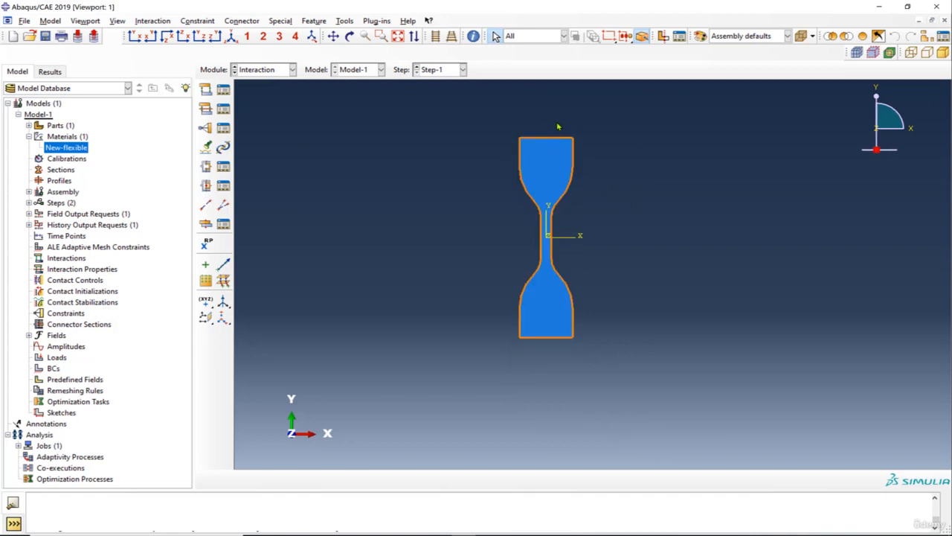
scroll(551, 135, up, 3)
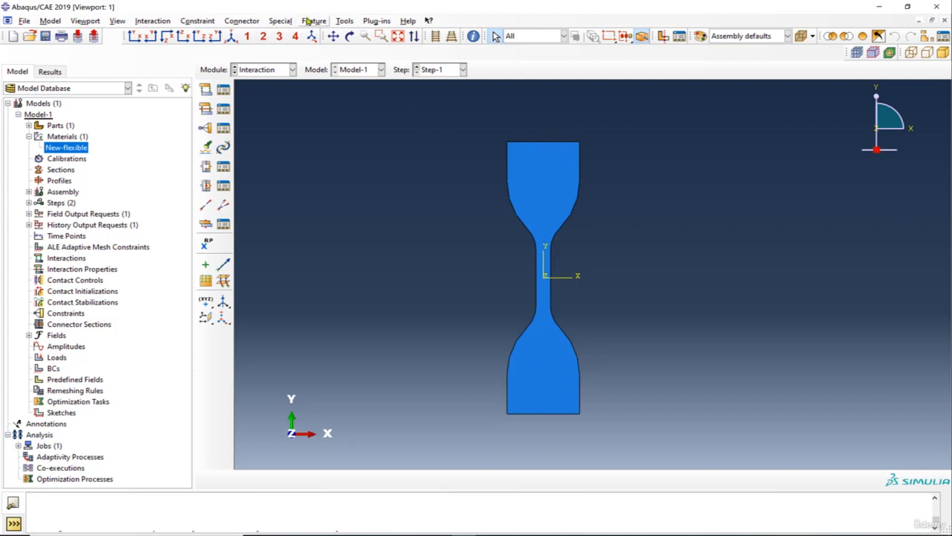
click(344, 20)
click(285, 146)
scroll(544, 112, up, 5)
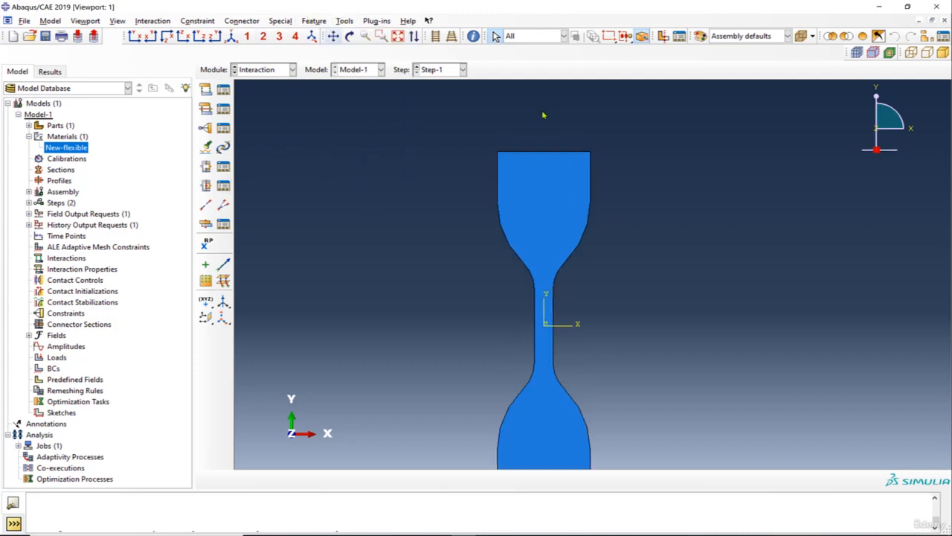
Step: In the Part module, create a datum point offset 0,5,0 from the midpoint of the specimen's top edge
click(267, 73)
click(268, 83)
scroll(599, 112, up, 5)
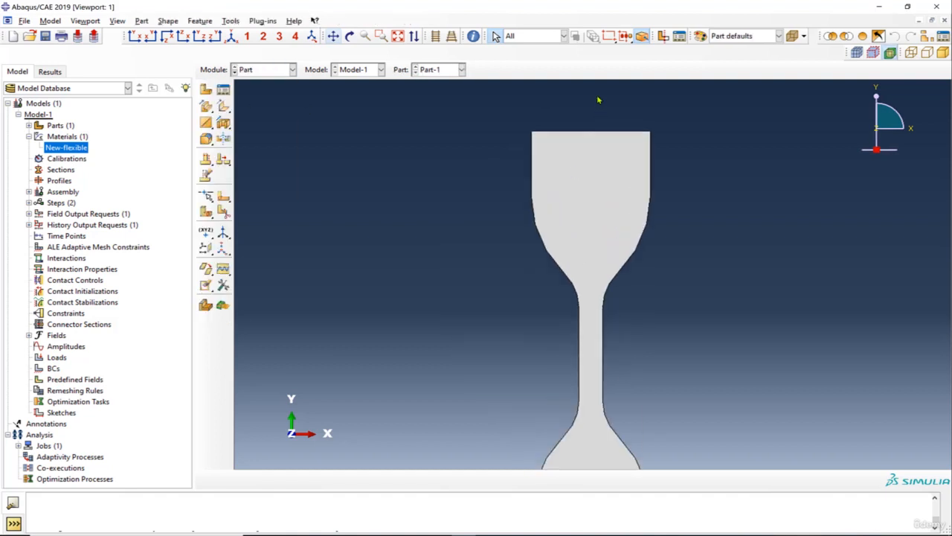
scroll(581, 134, up, 2)
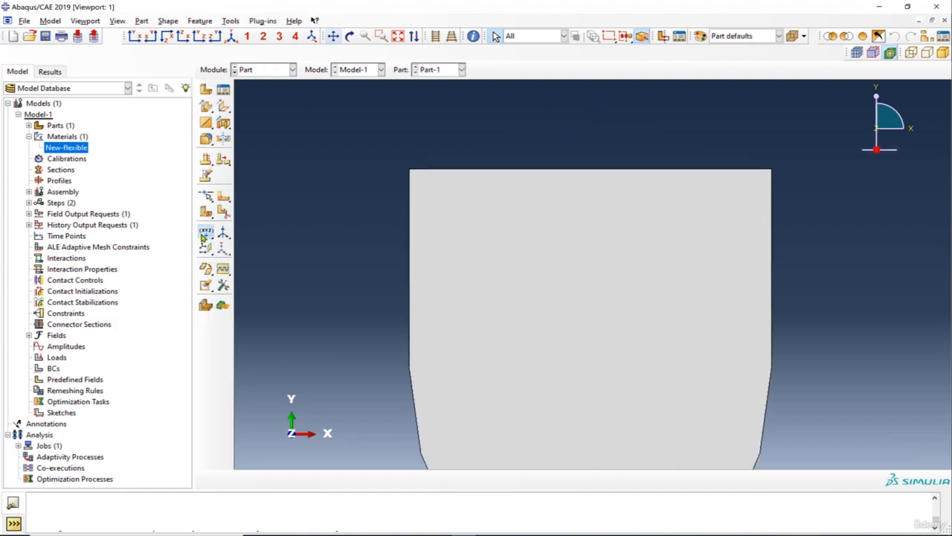
drag(206, 232, 250, 237)
click(244, 235)
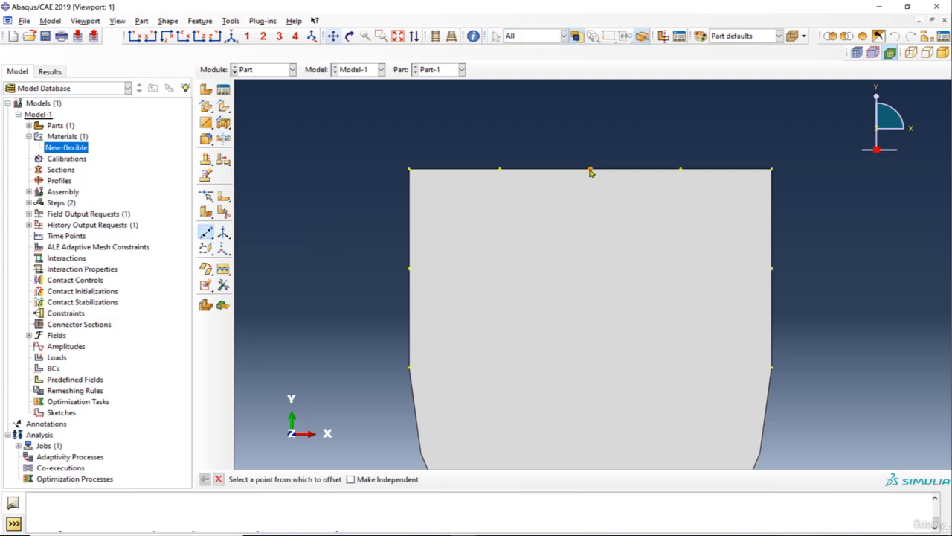
click(589, 170)
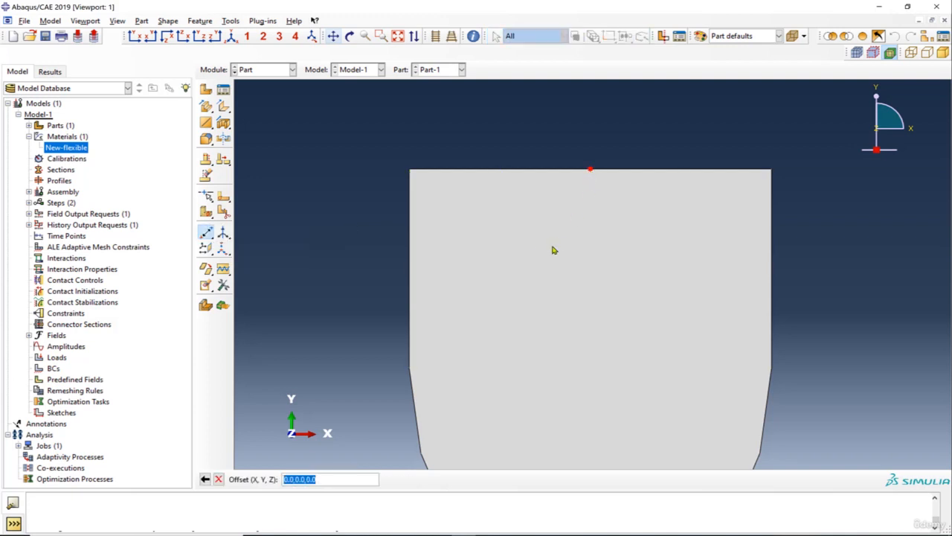
text(0,5,0)
key(Return)
Step: Create a reference point at the datum point above the specimen's top edge
click(231, 20)
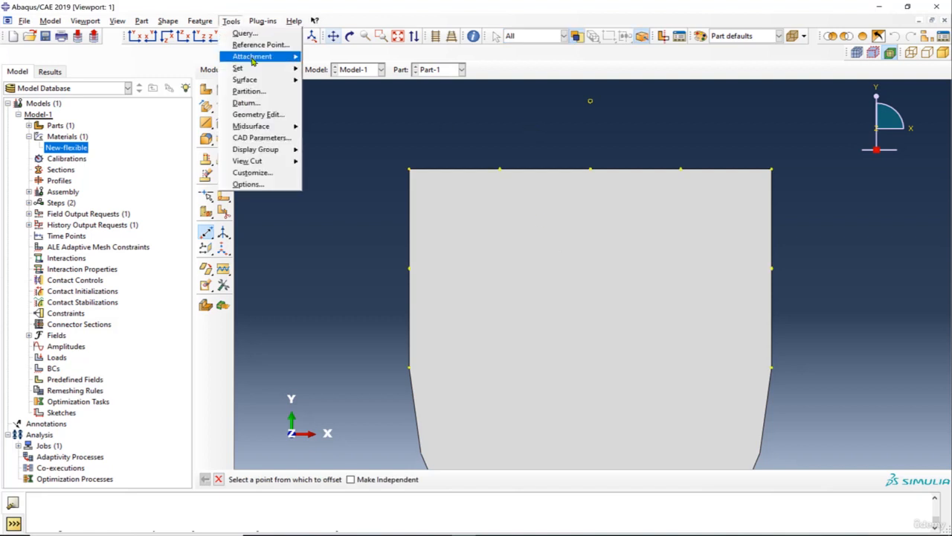
click(247, 43)
click(592, 102)
scroll(592, 119, down, 5)
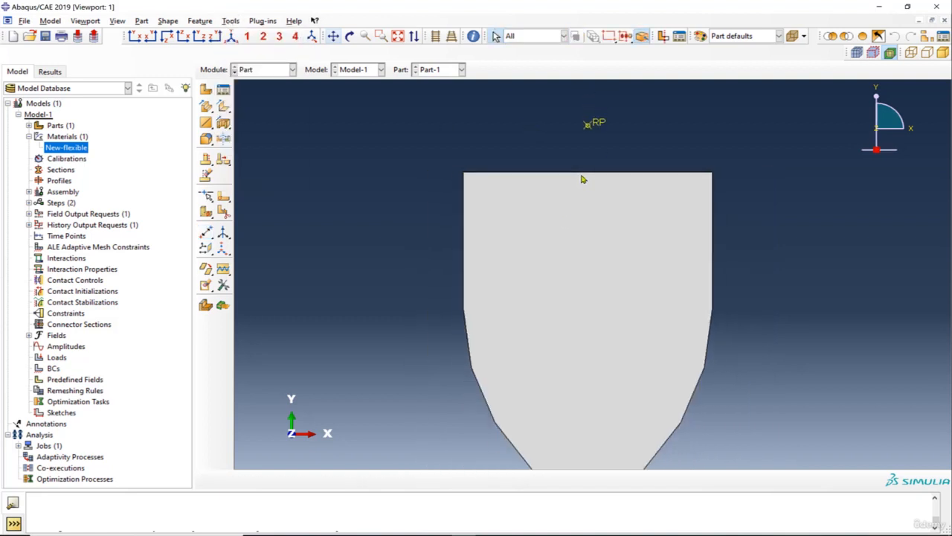
scroll(592, 135, down, 2)
scroll(579, 132, up, 4)
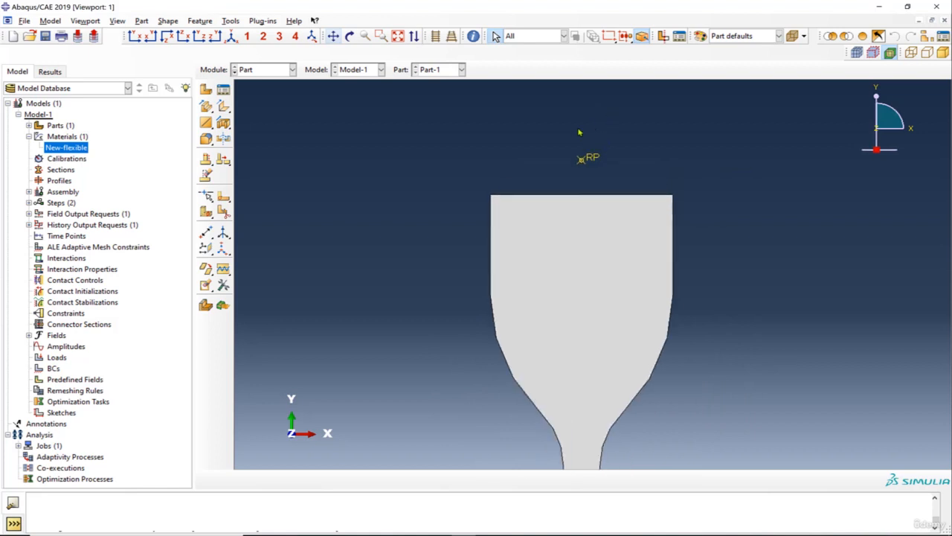
Step: In the Interaction module, start a Coupling constraint with the reference point as control point and a node region as the coupled region
click(275, 70)
click(267, 126)
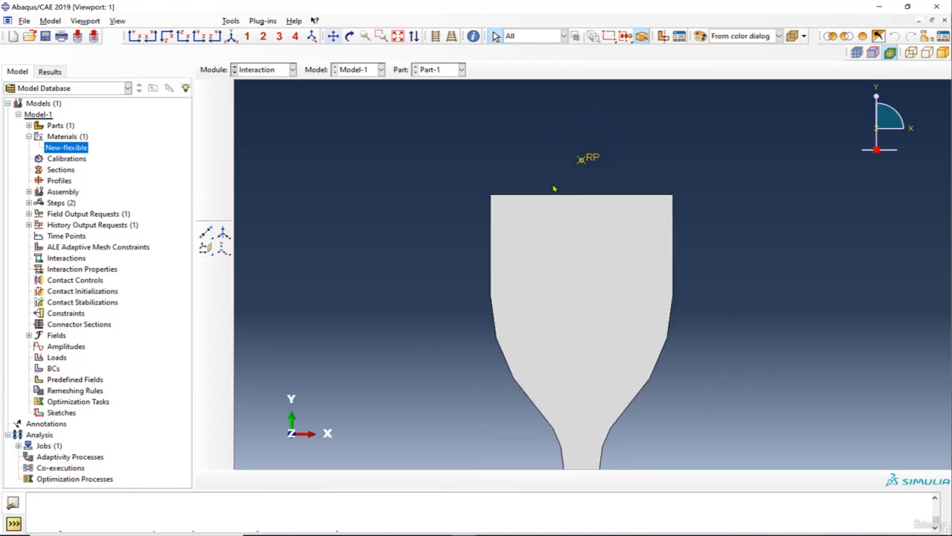
click(205, 128)
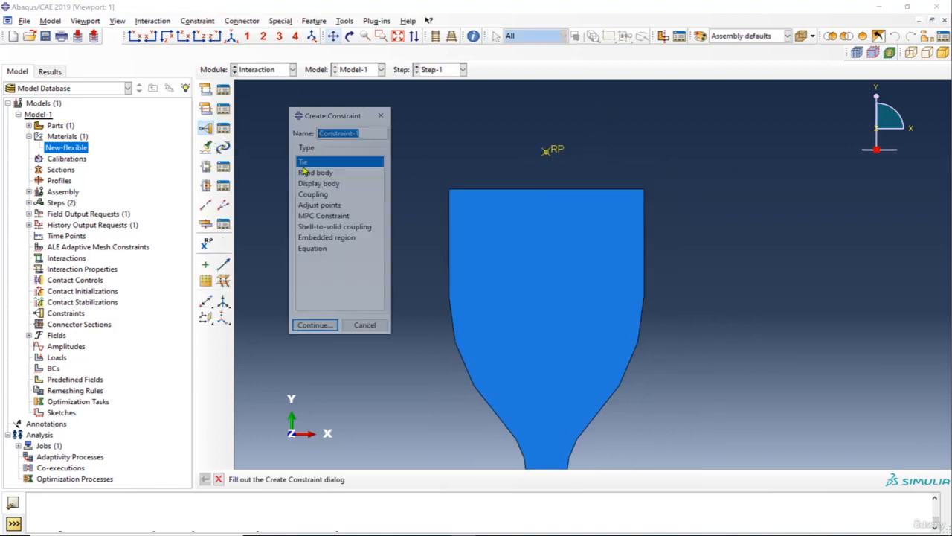
click(334, 195)
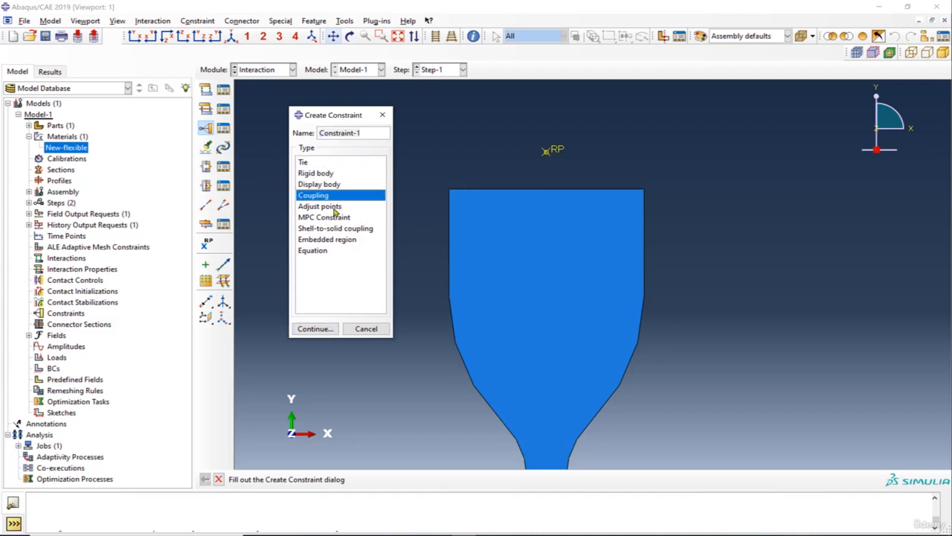
click(319, 328)
click(467, 479)
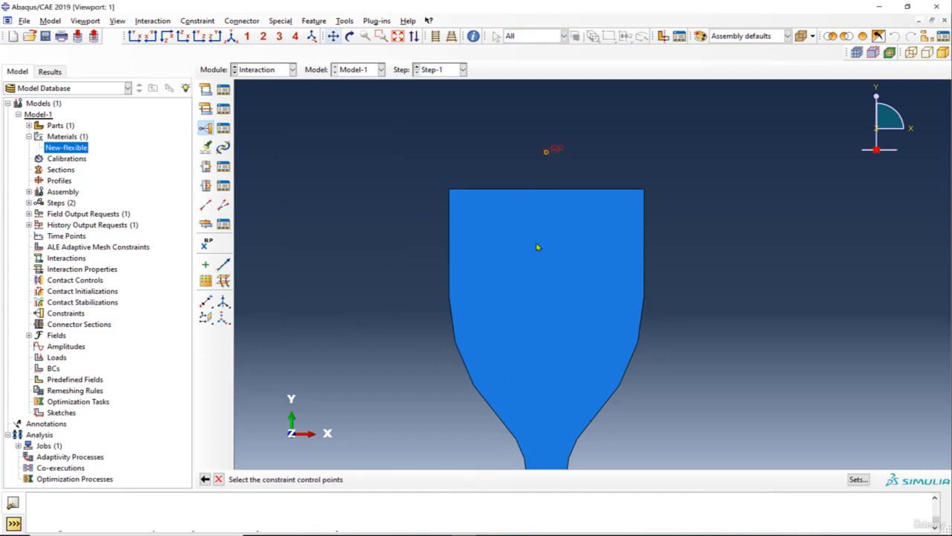
click(413, 479)
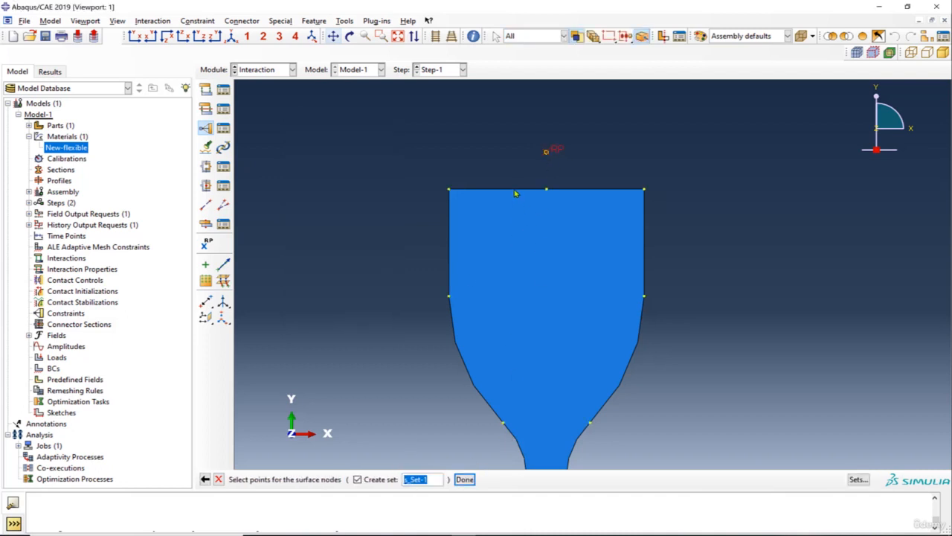
Step: Couple the specimen's top edge to the control point with a Kinematic coupling constraining U1, U2 and UR3
click(515, 192)
shift+click(581, 212)
click(464, 479)
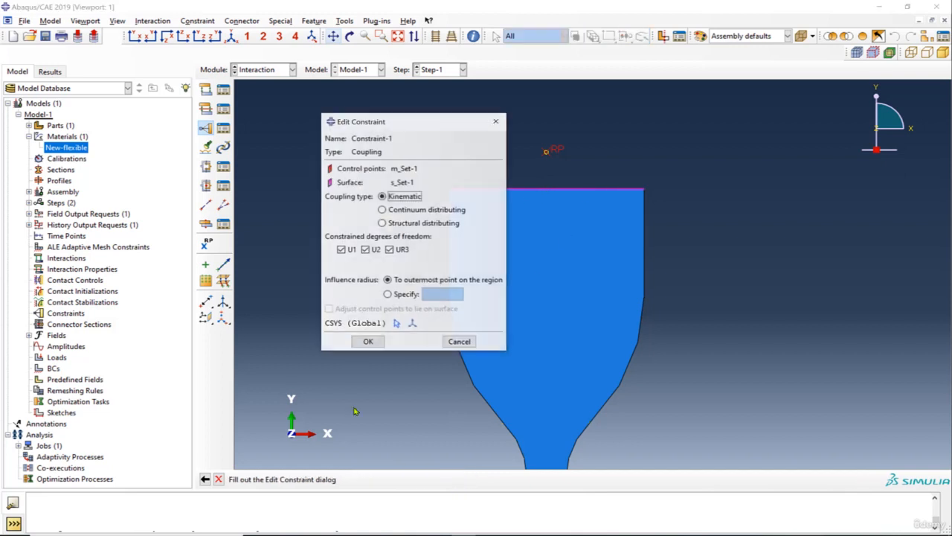
click(367, 341)
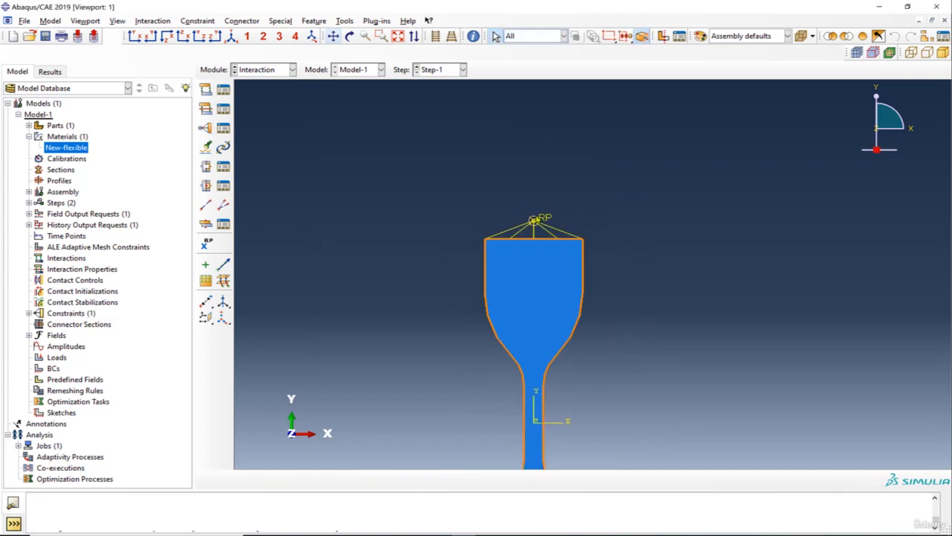
scroll(383, 208, down, 4)
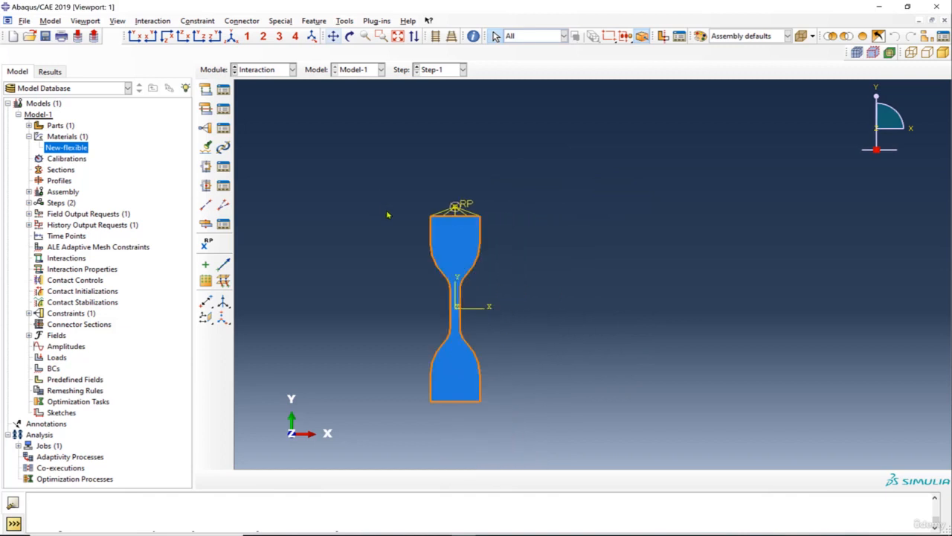
Step: In the Load module, create an ENCASTRE boundary condition in the Initial step on the specimen's bottom edge
click(292, 69)
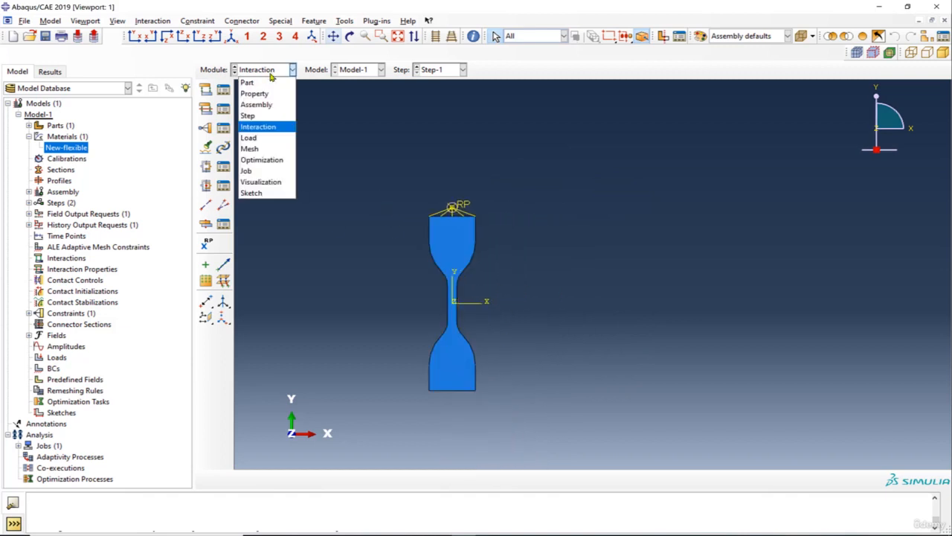
click(271, 146)
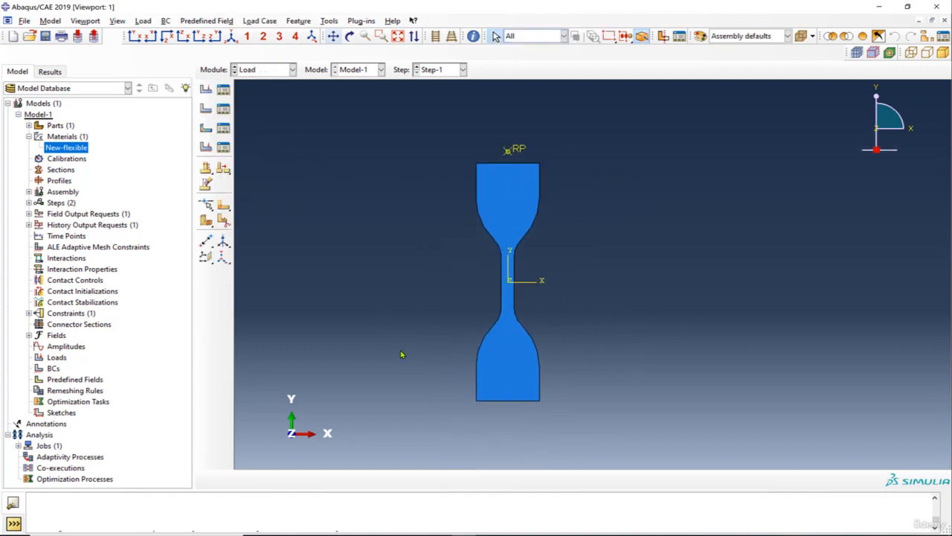
click(205, 108)
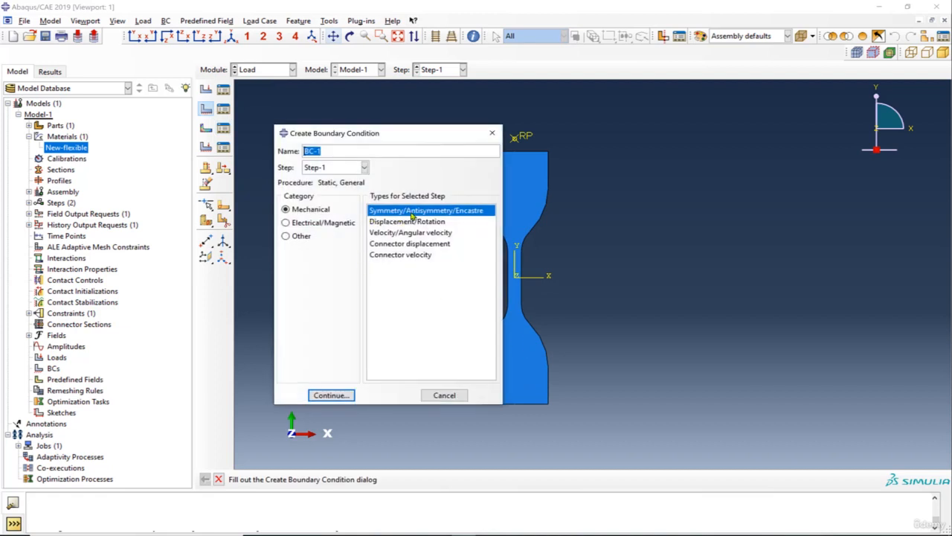
click(346, 168)
click(342, 179)
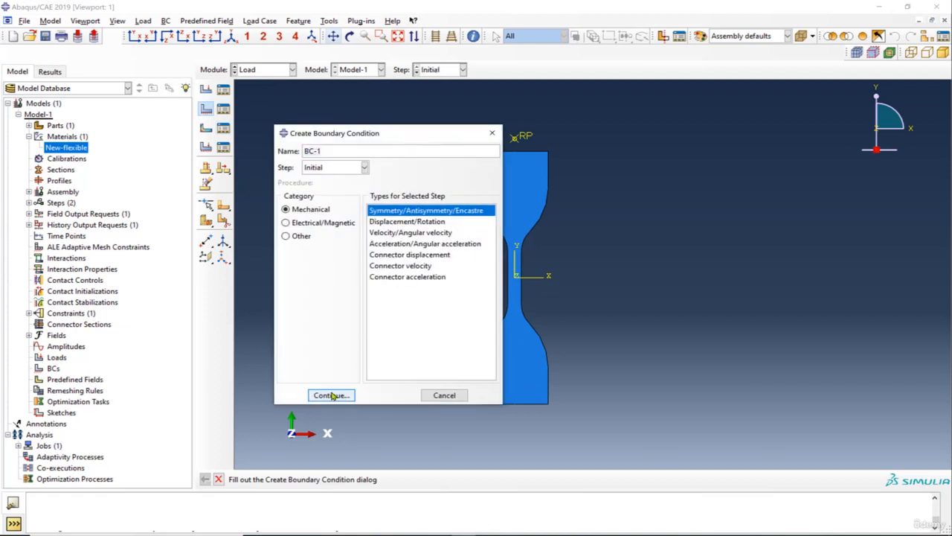
click(332, 396)
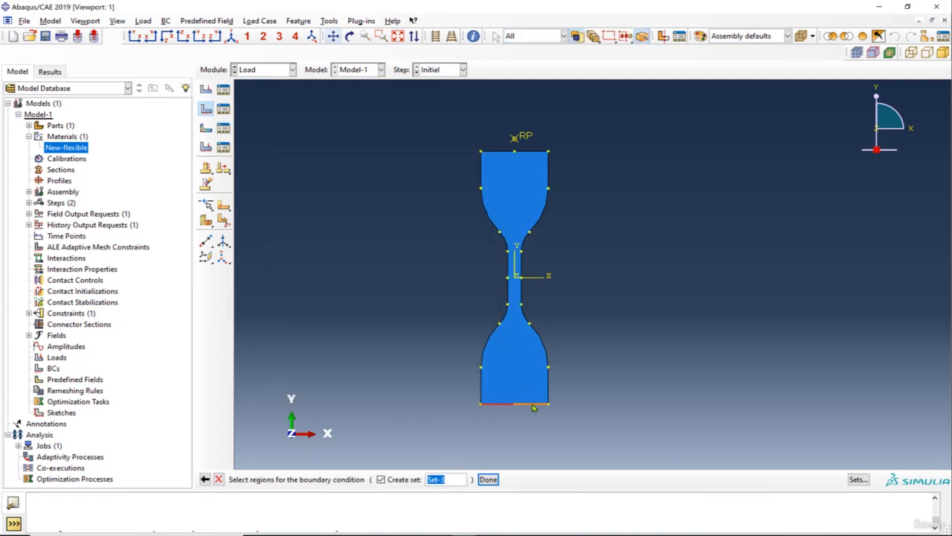
click(533, 405)
click(488, 479)
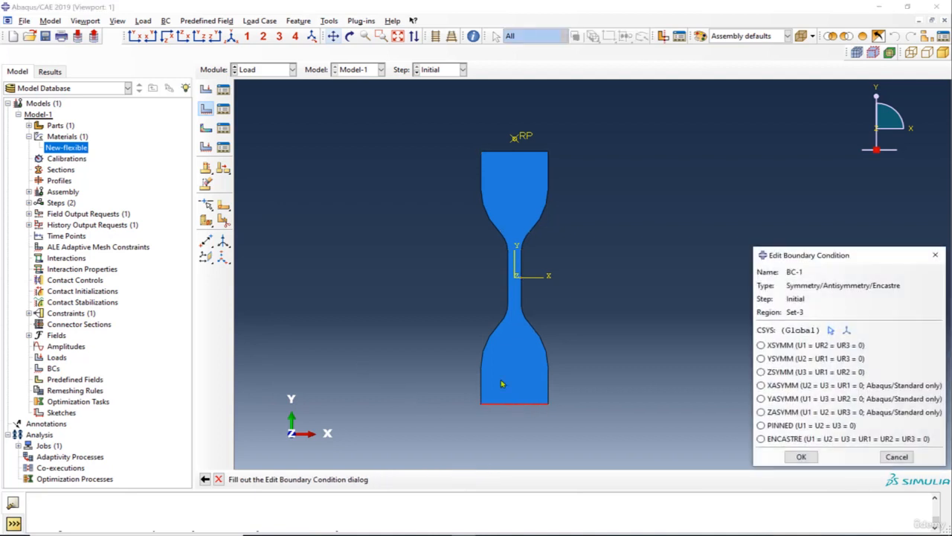
click(811, 439)
click(801, 456)
Step: Create a Displacement/Rotation boundary condition in the Initial step on the reference point, fixing U1, U2 and UR3
click(274, 70)
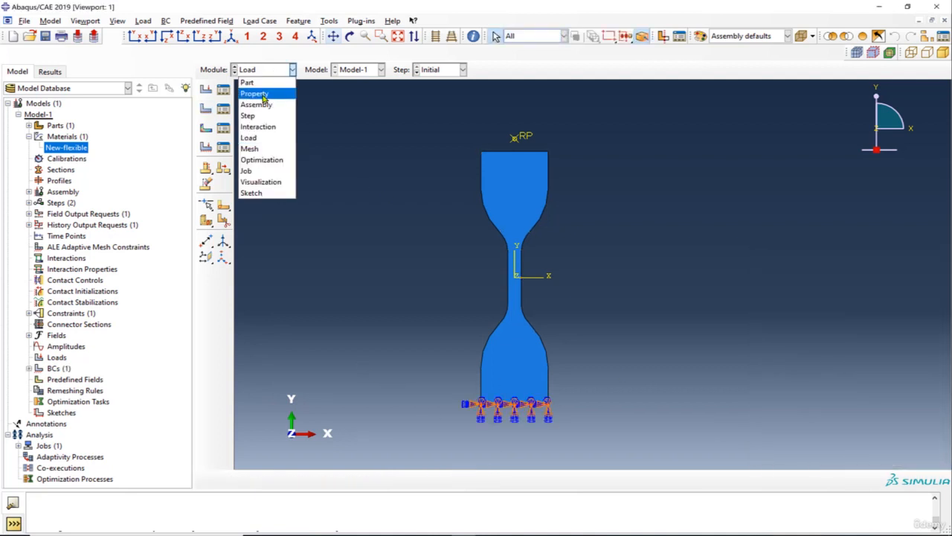
click(265, 138)
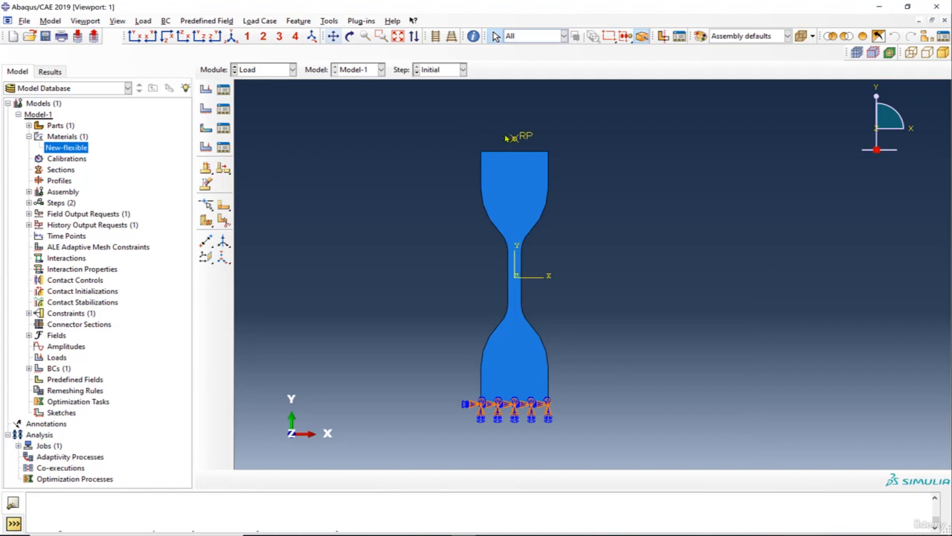
click(215, 109)
click(391, 222)
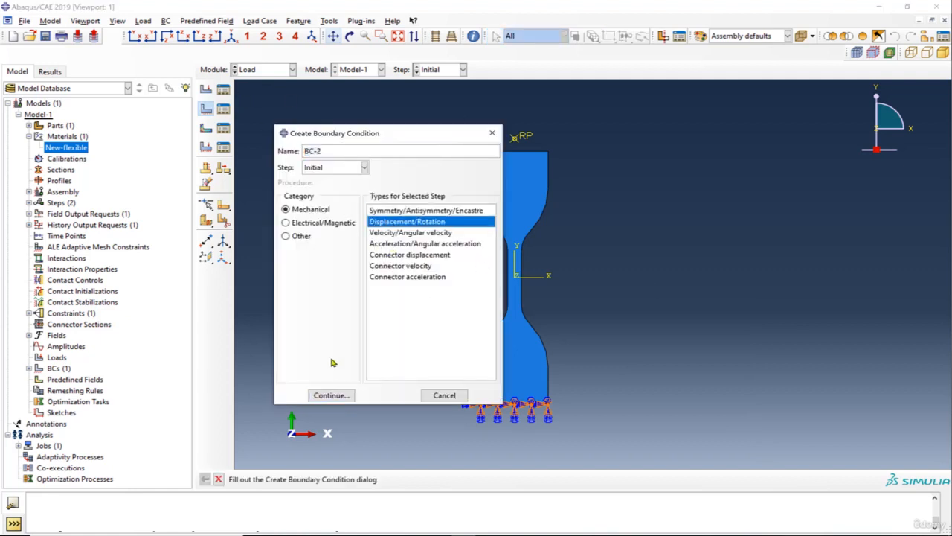
click(330, 395)
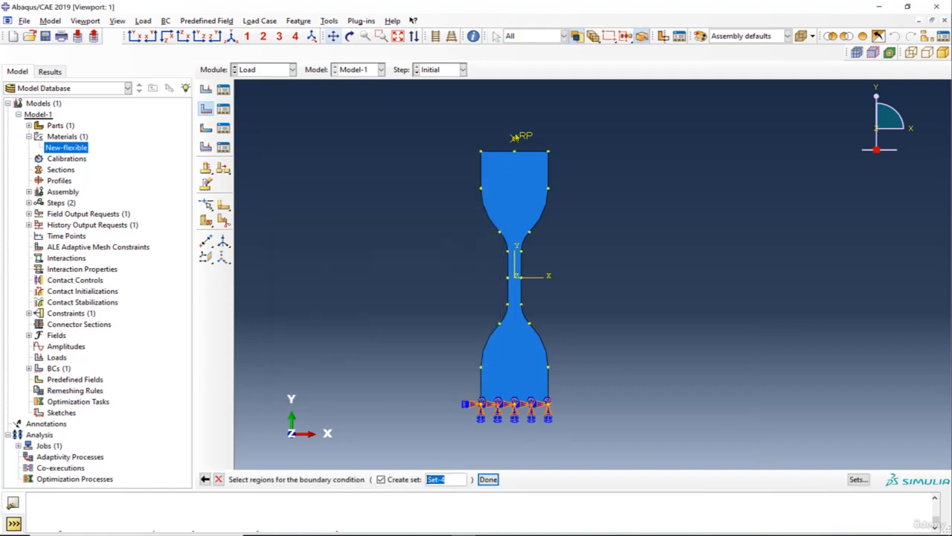
click(521, 186)
click(488, 479)
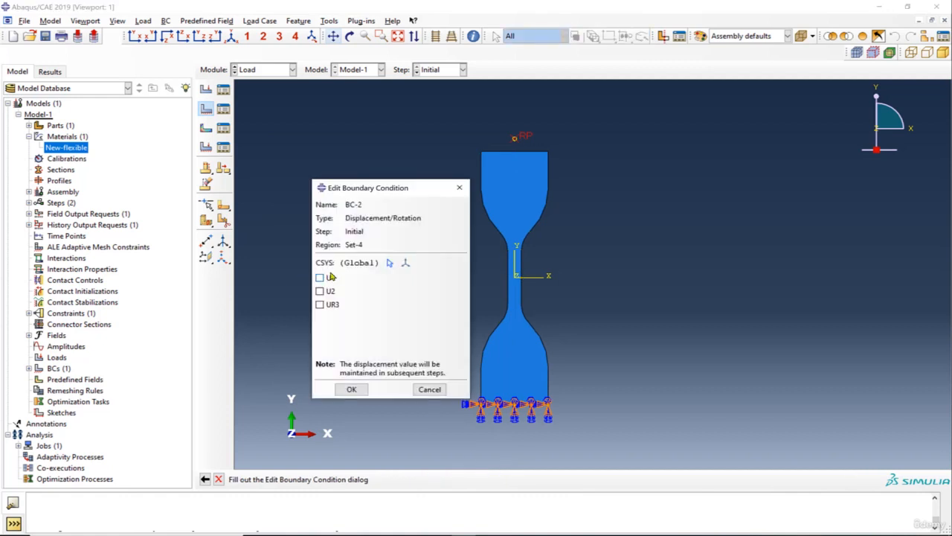
click(321, 279)
click(320, 292)
click(320, 305)
click(351, 389)
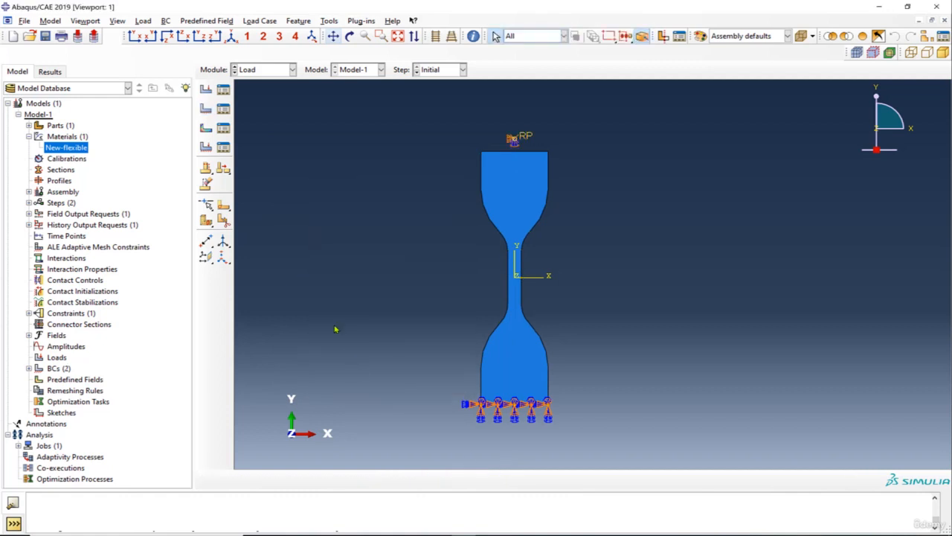
Step: Edit the reference point's displacement condition BC-2 in Step-1 and set U2 to 2
click(223, 108)
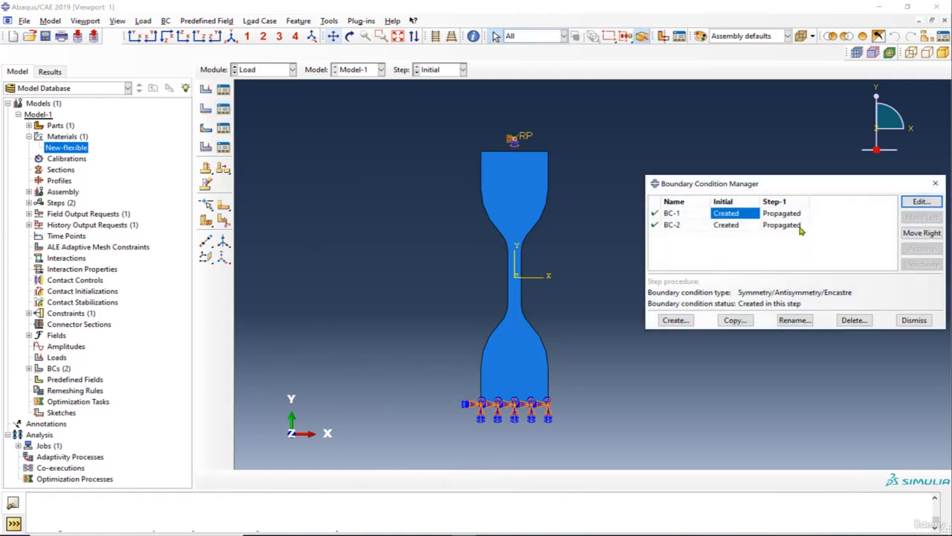
click(801, 226)
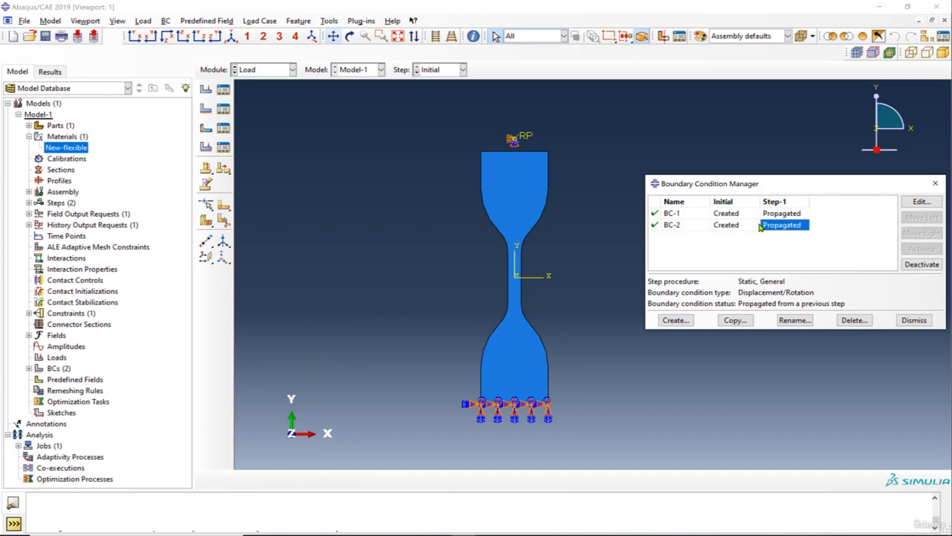
click(921, 202)
double_click(395, 307)
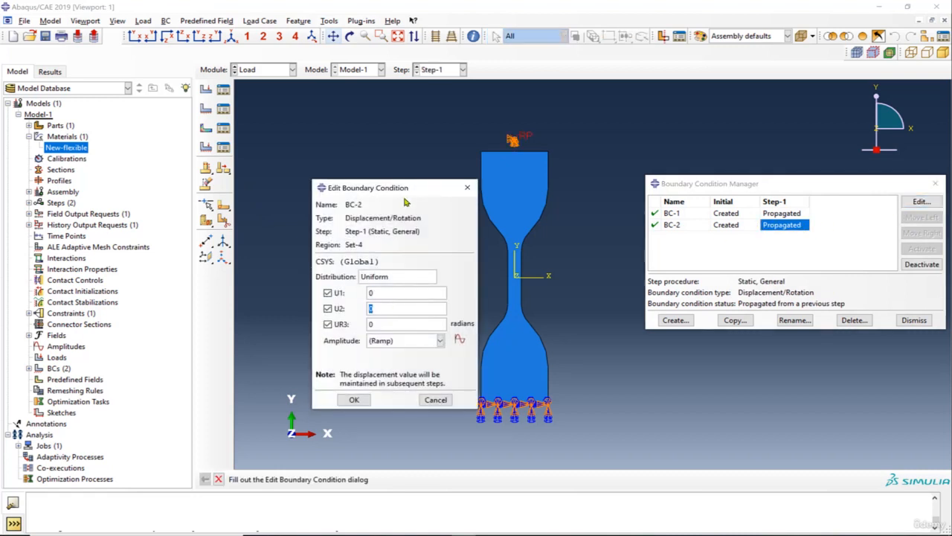
drag(405, 192, 350, 199)
text(2)
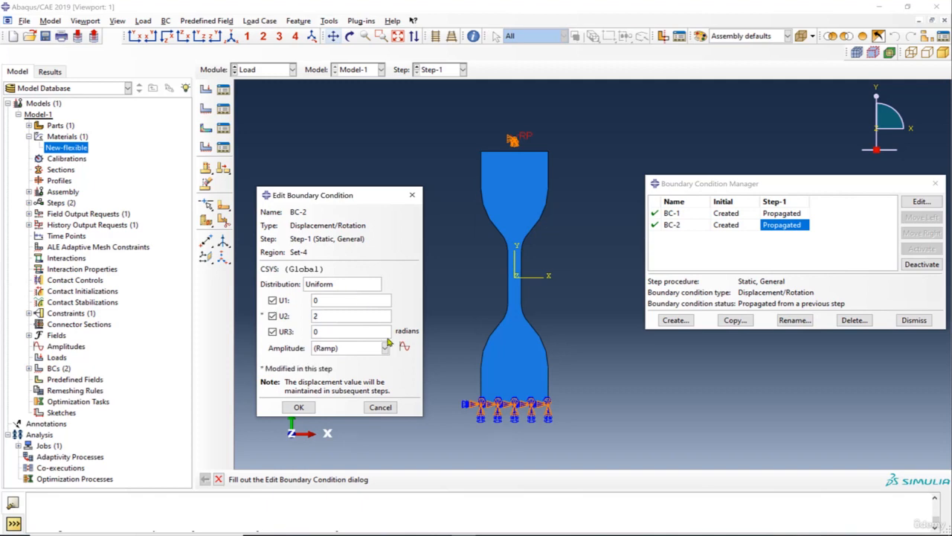
click(299, 408)
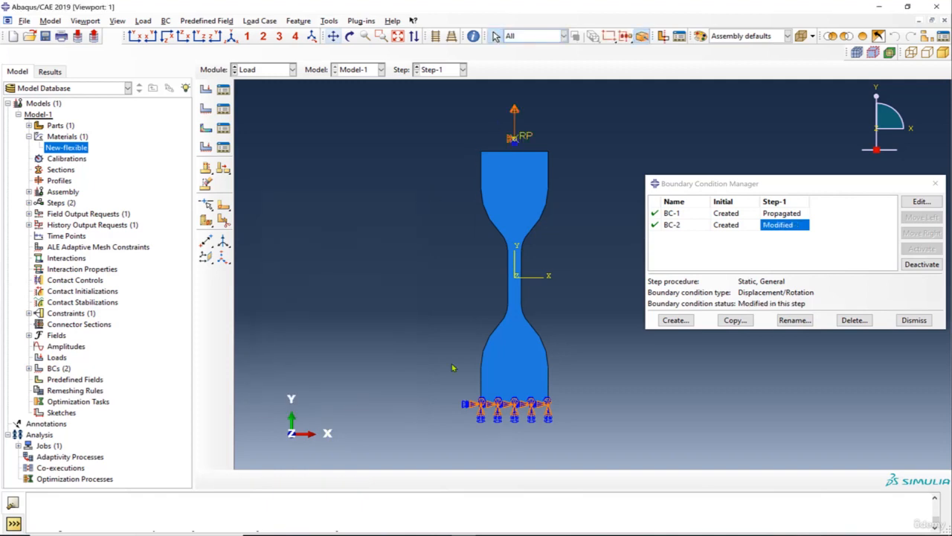
click(934, 184)
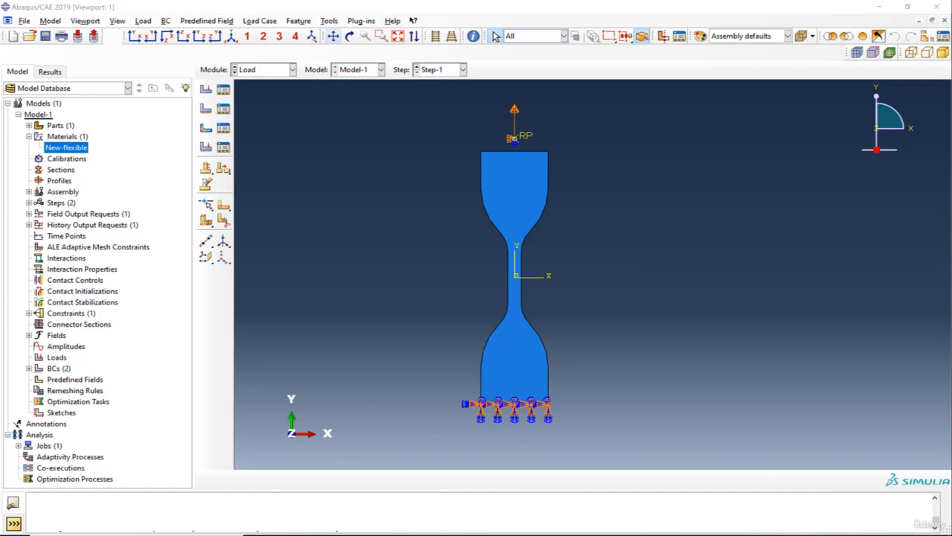
Step: Reopen BC-2 in Step-1 and set the reference point's U2 displacement to 25
click(225, 109)
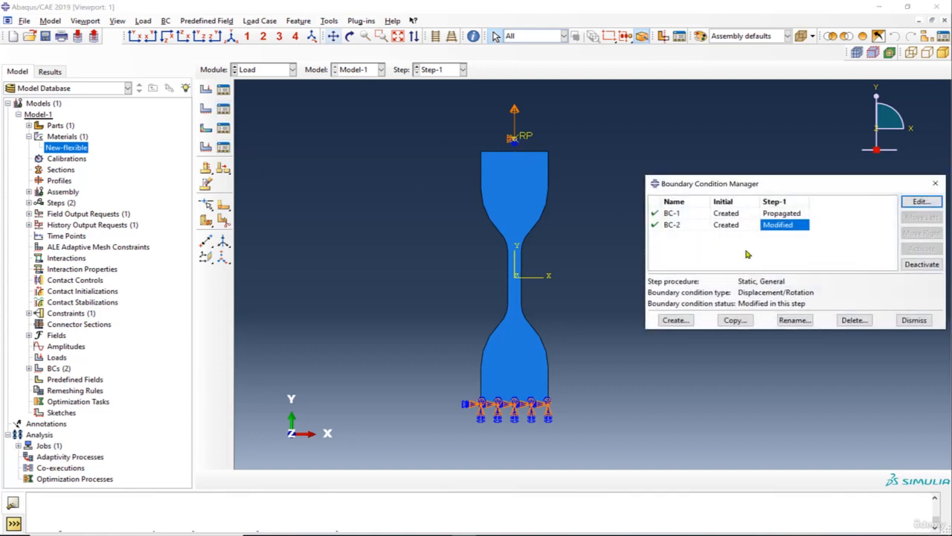
click(921, 202)
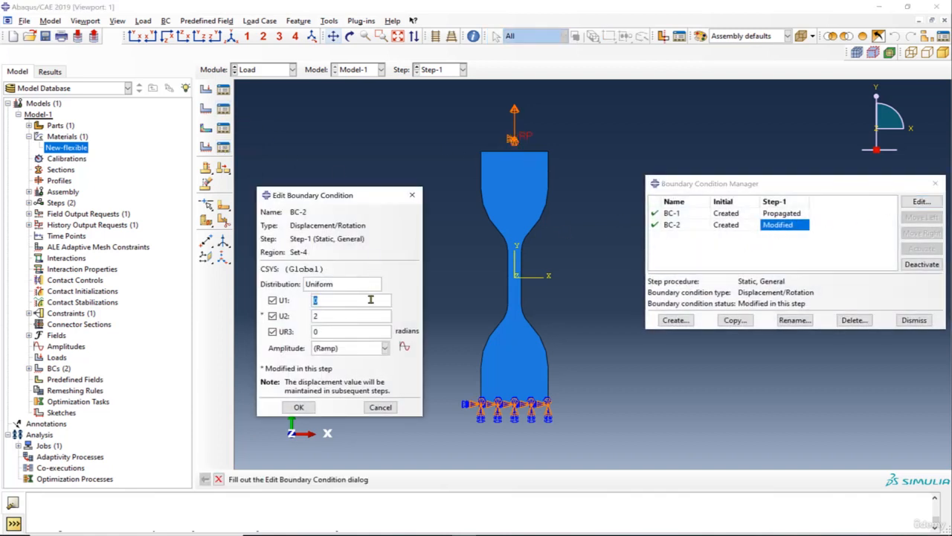
click(327, 312)
text(5)
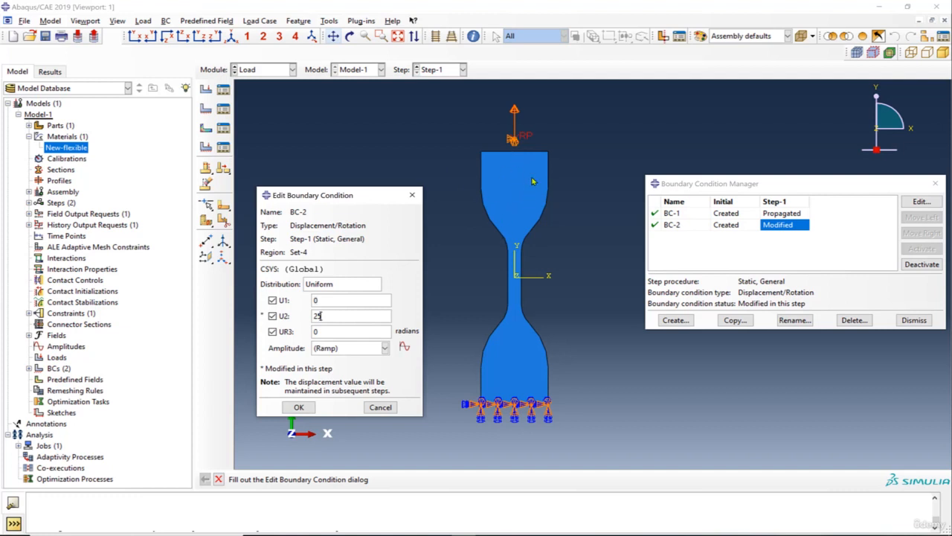
click(299, 407)
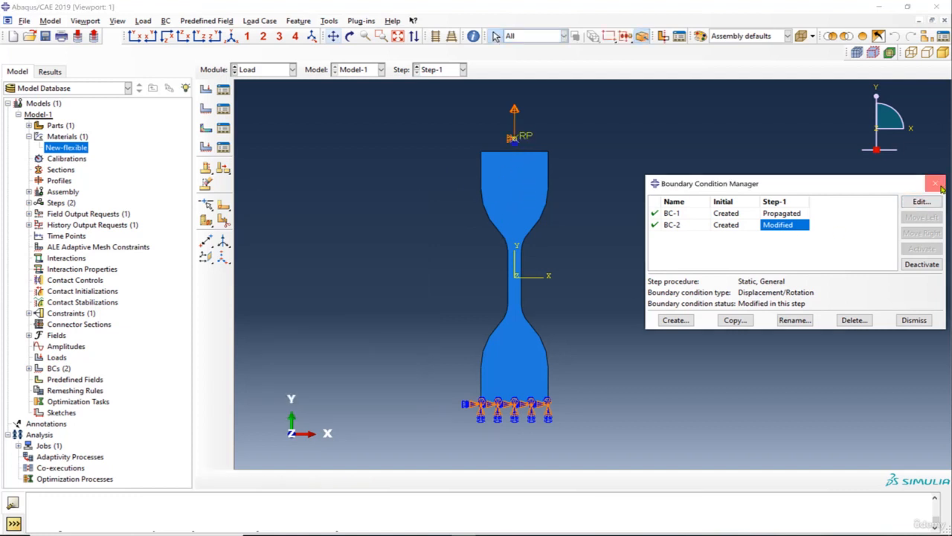
click(935, 183)
Step: In the Mesh module, switch to Part-1 and assign quad-dominated Structured mesh controls to the specimen
click(256, 69)
click(260, 148)
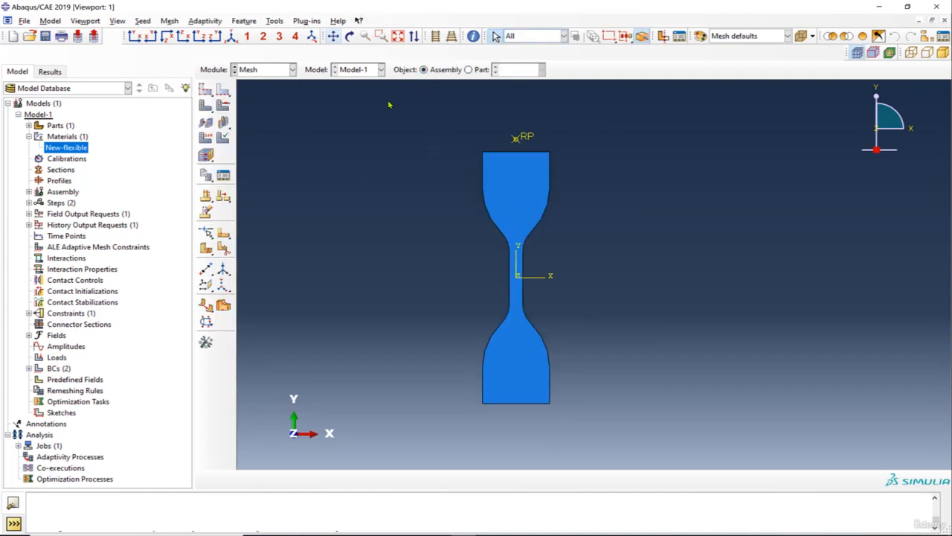
click(468, 69)
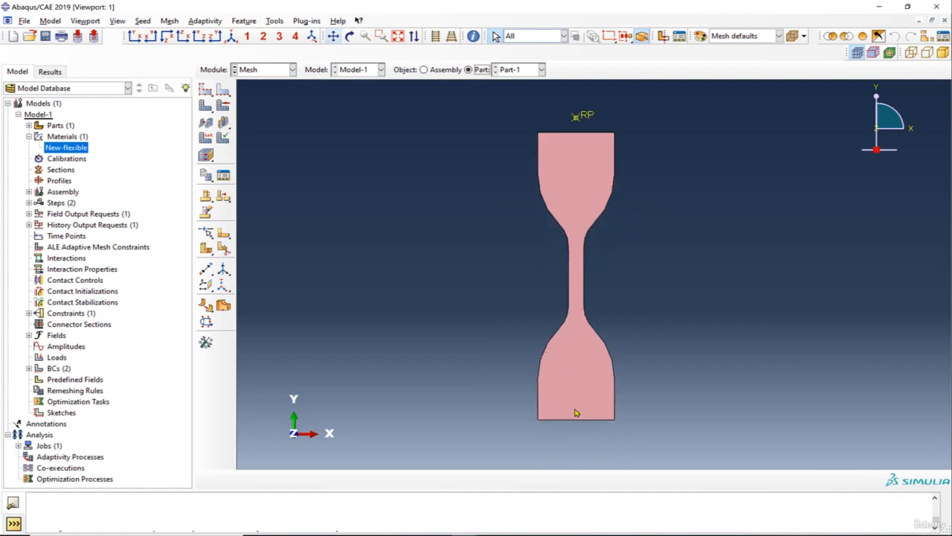
click(224, 105)
click(524, 219)
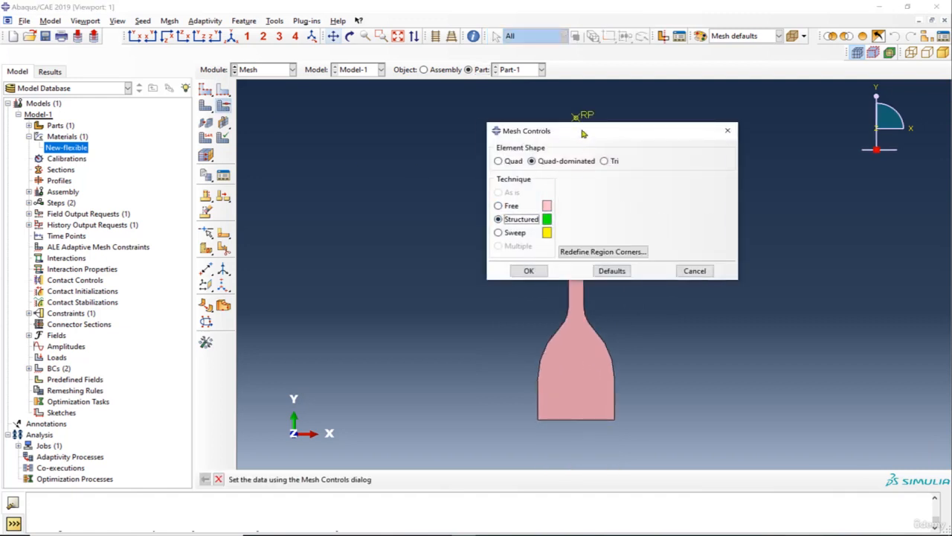
drag(584, 133, 339, 138)
click(283, 273)
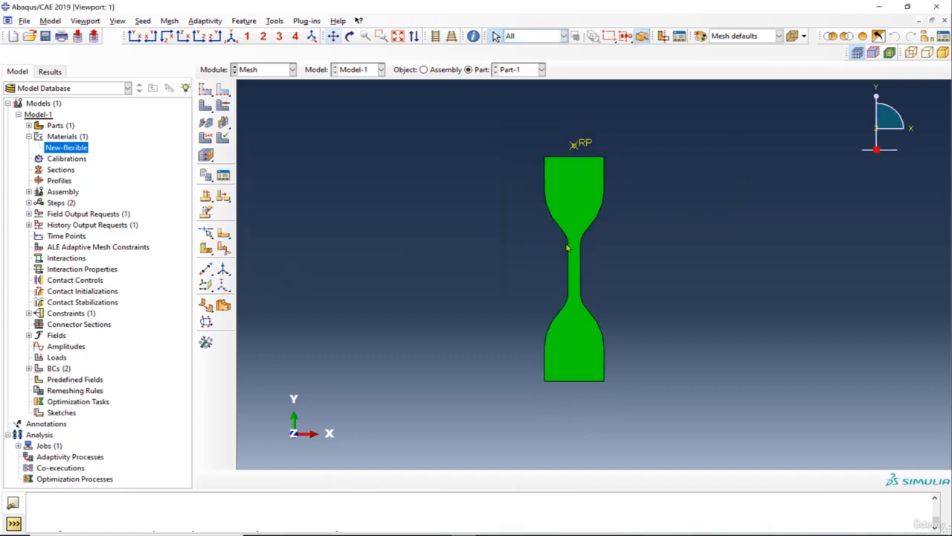
scroll(576, 259, down, 2)
scroll(577, 243, up, 1)
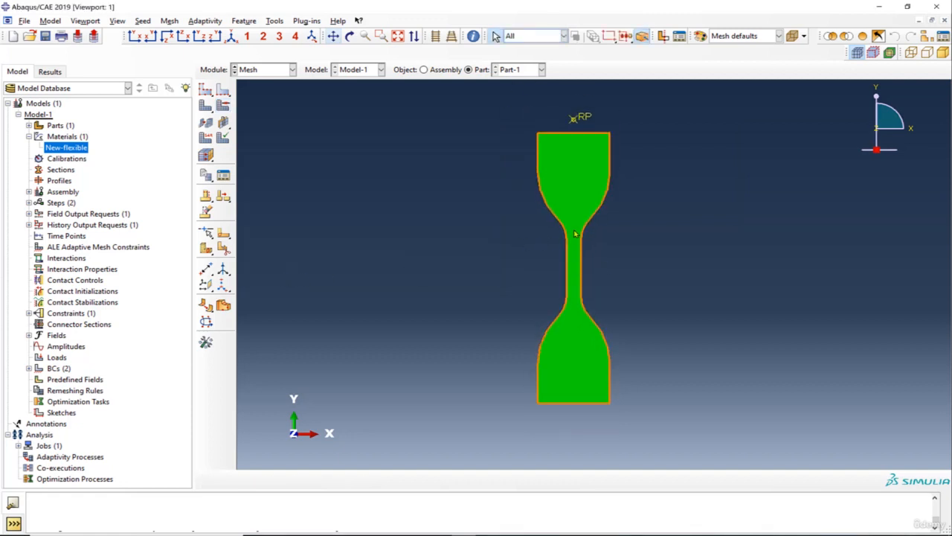
Step: Examine the specimen's outline around the curved shoulders and the narrow gauge section
scroll(574, 231, down, 1)
scroll(573, 224, down, 2)
scroll(580, 216, up, 1)
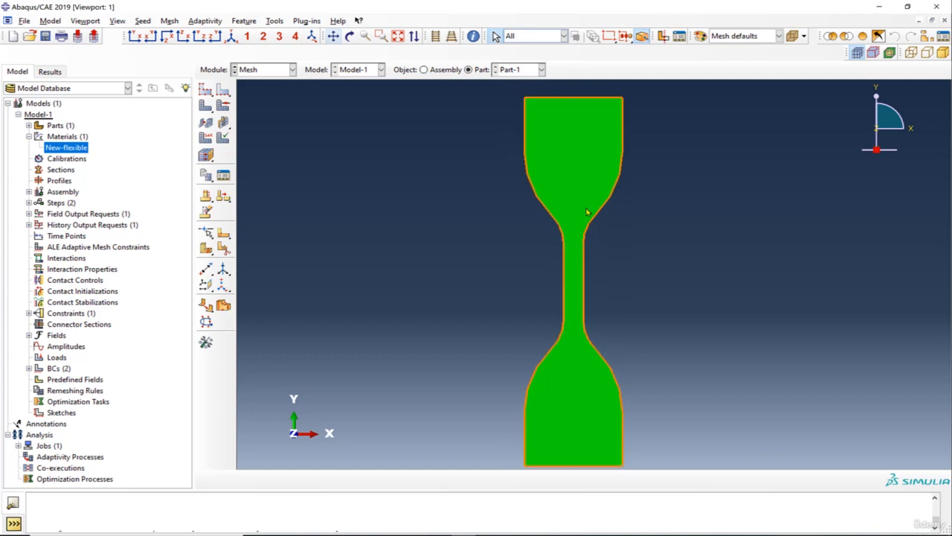
scroll(553, 163, down, 2)
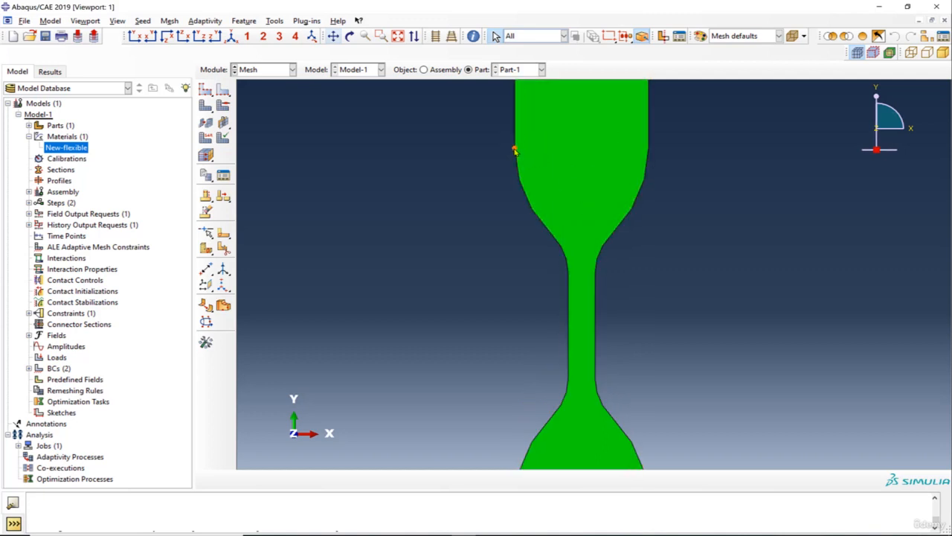
click(514, 149)
click(568, 275)
scroll(565, 245, down, 1)
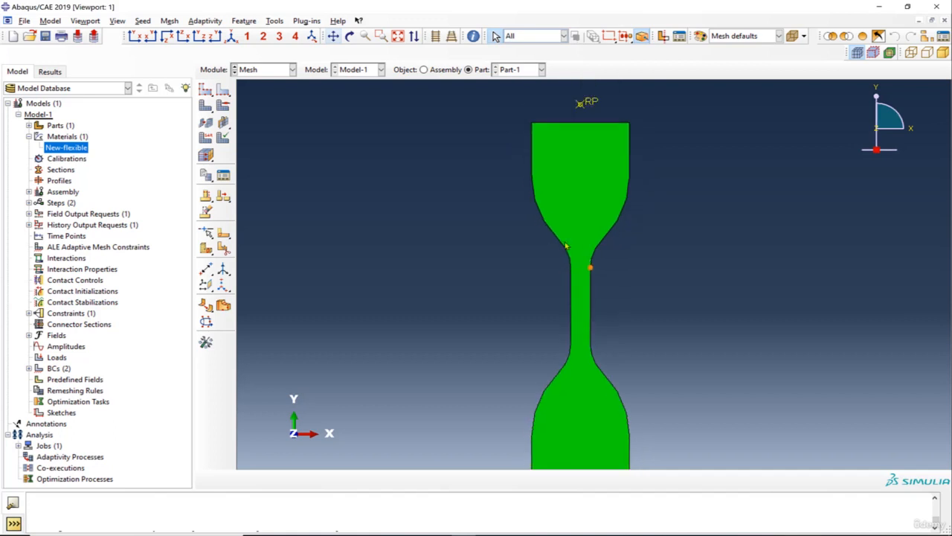
scroll(583, 231, down, 1)
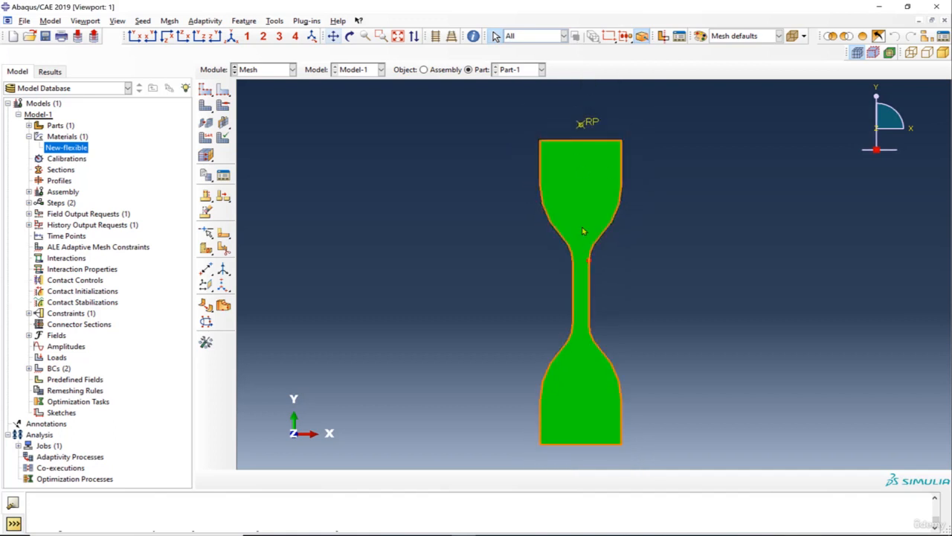
scroll(584, 231, down, 1)
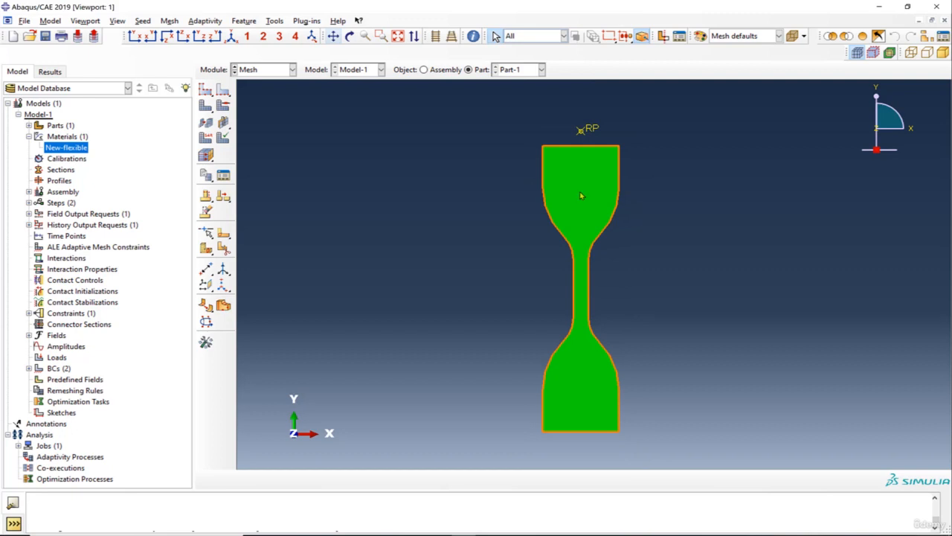
Step: Seed all edges of the specimen by size at 1.9 with curvature control and no bias, and mesh the part
click(224, 89)
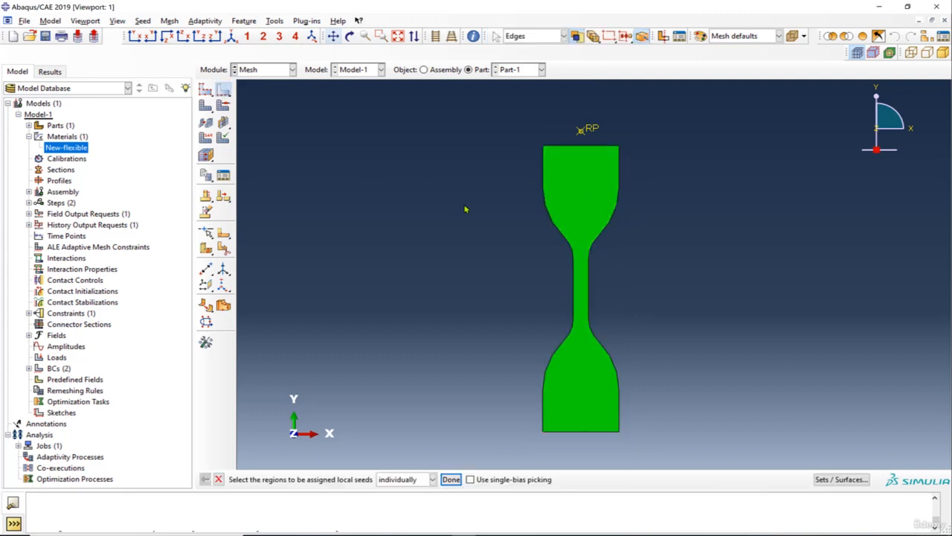
drag(450, 128, 750, 466)
click(451, 479)
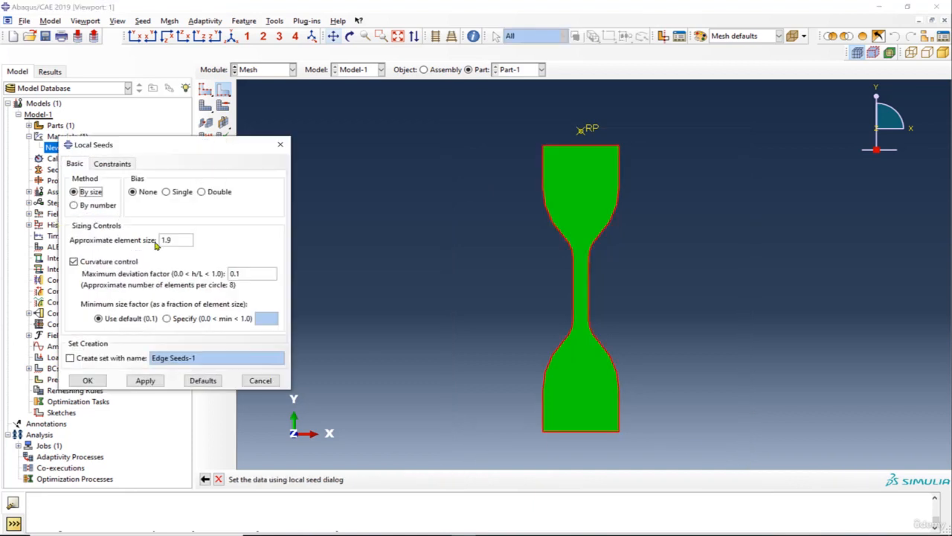
click(147, 381)
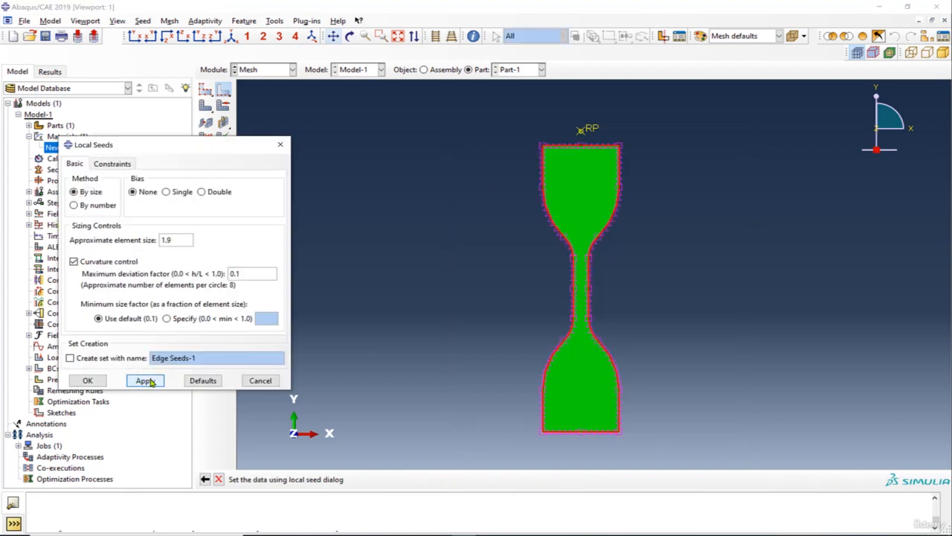
click(87, 380)
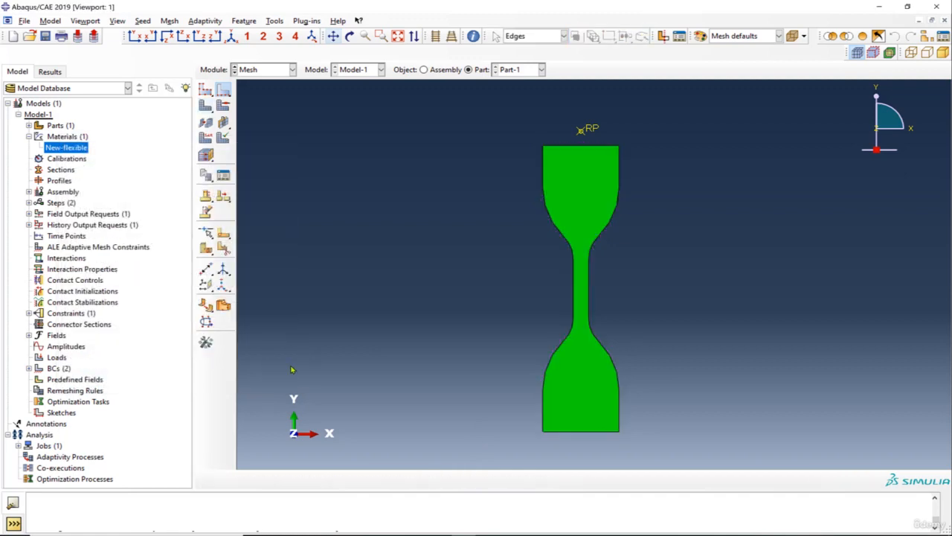
click(310, 478)
Step: Inspect the mesh in the specimen's gauge section, shoulders and wide ends
scroll(610, 261, up, 3)
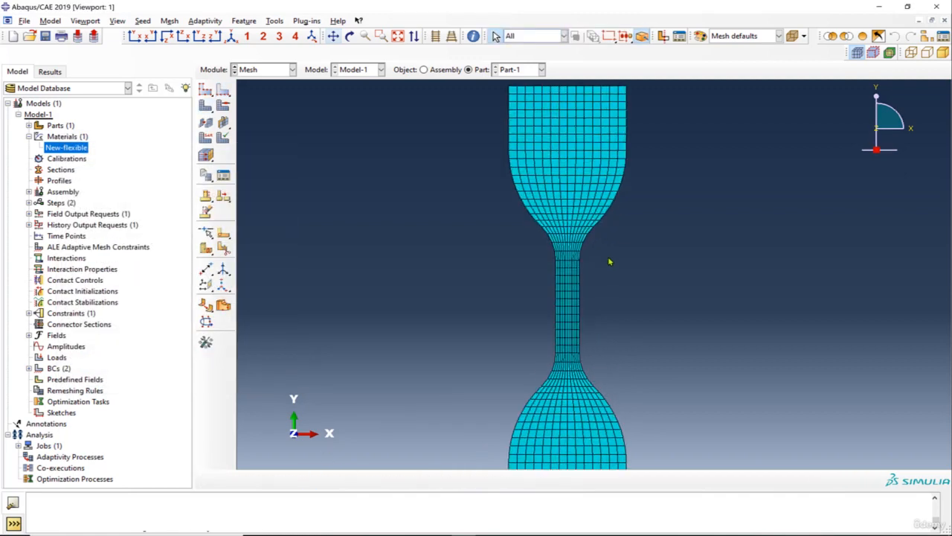
scroll(580, 240, down, 2)
scroll(574, 244, up, 5)
scroll(557, 281, down, 2)
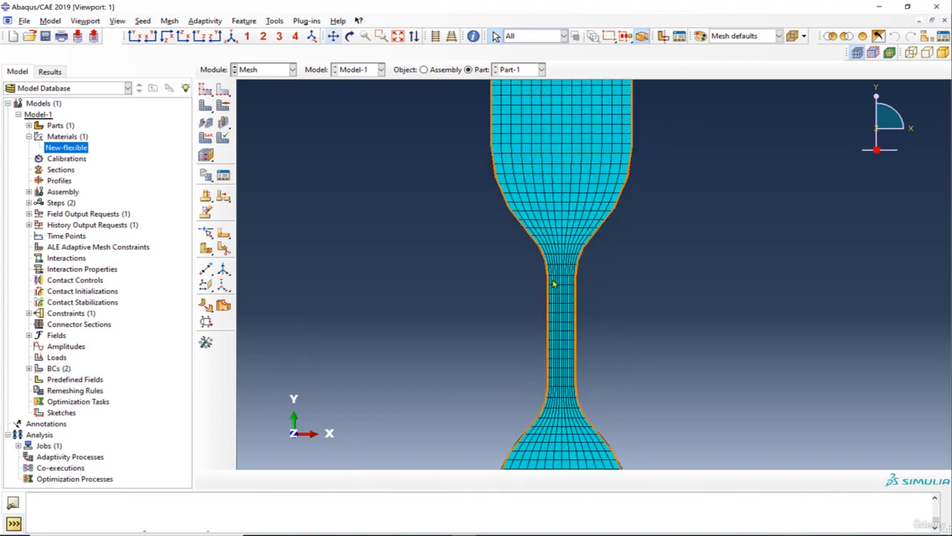
scroll(560, 310, down, 1)
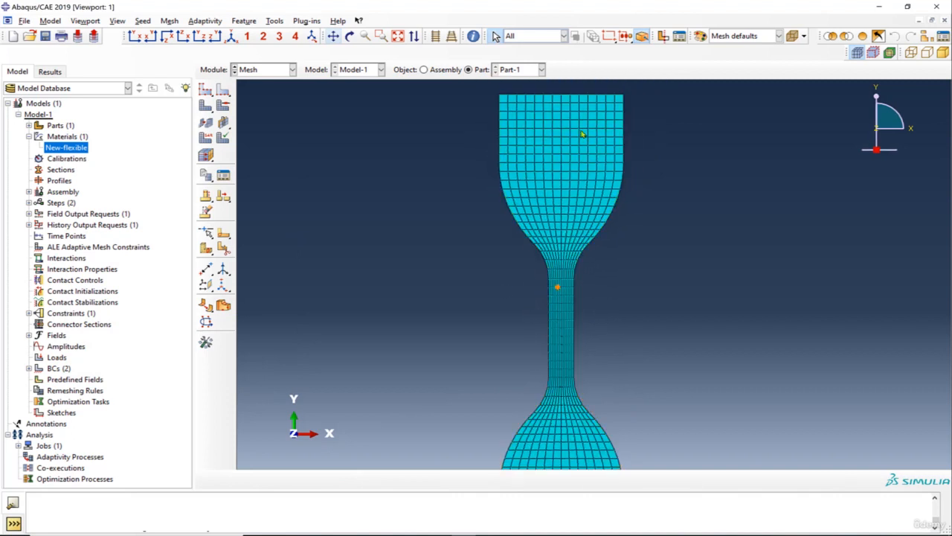
scroll(529, 155, down, 2)
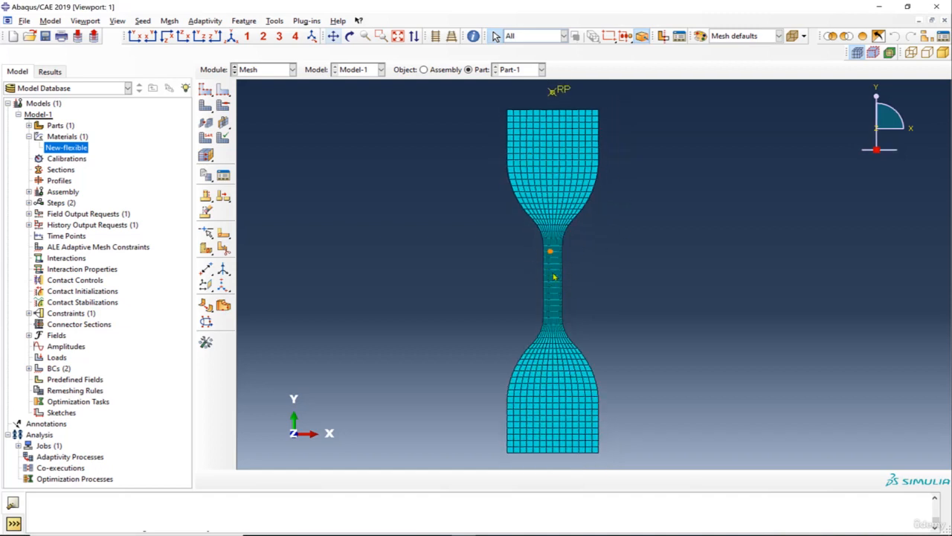
click(29, 137)
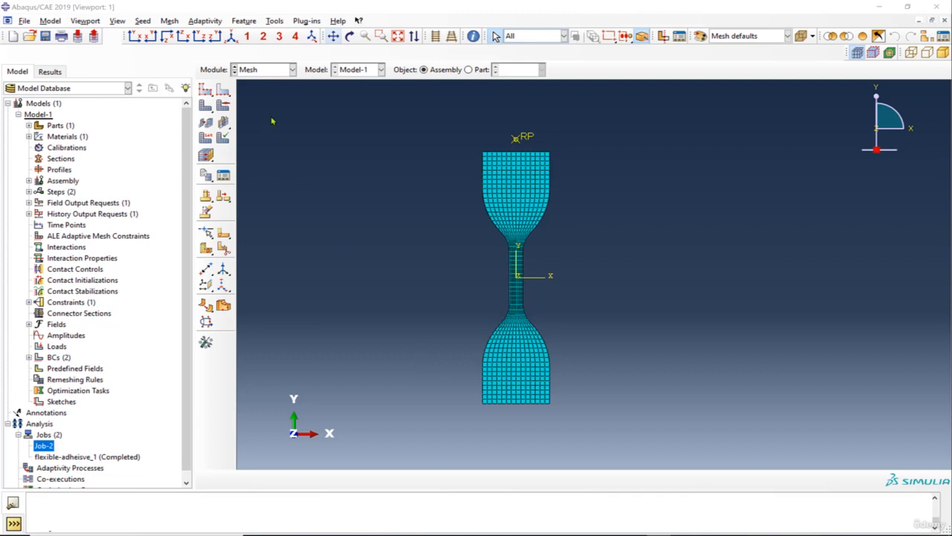
Step: Check the specimen in the Part module, and review the list of defined materials in the Property module
click(268, 70)
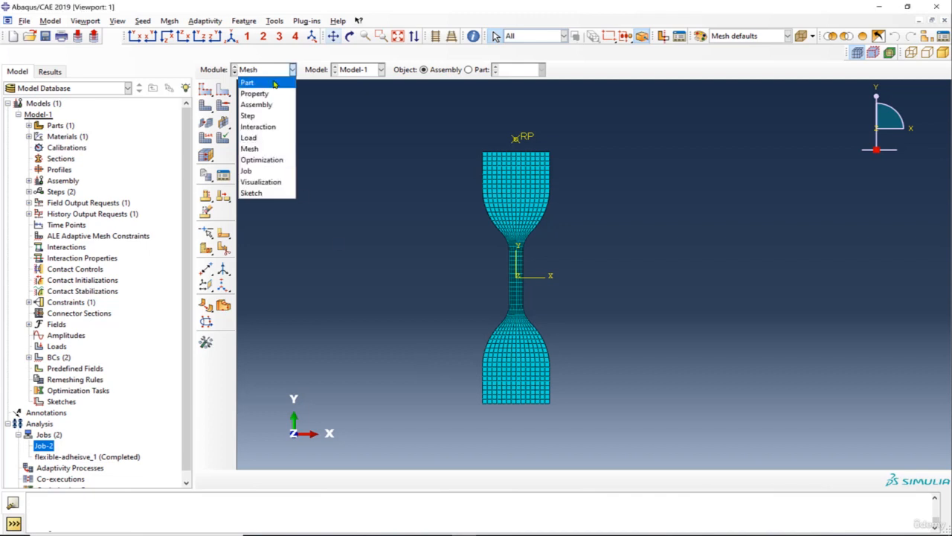
click(272, 84)
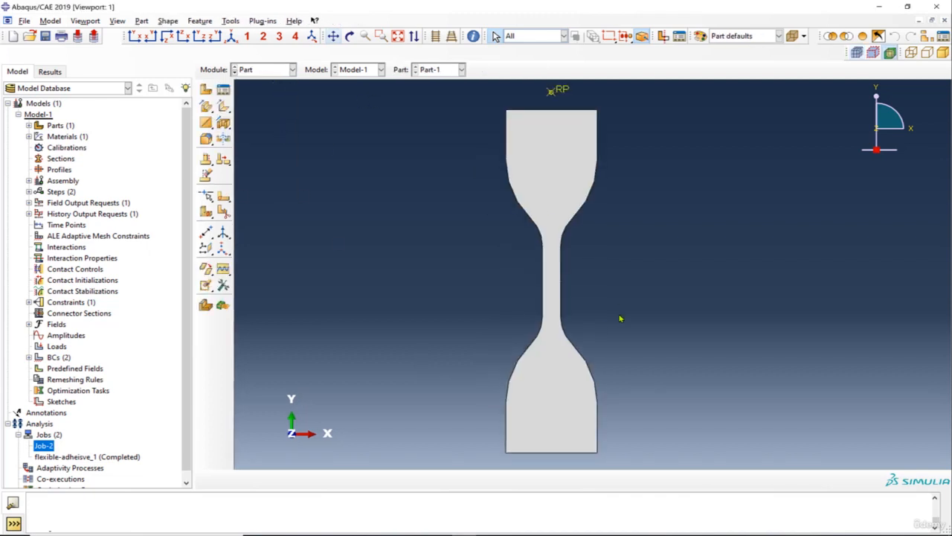
click(286, 70)
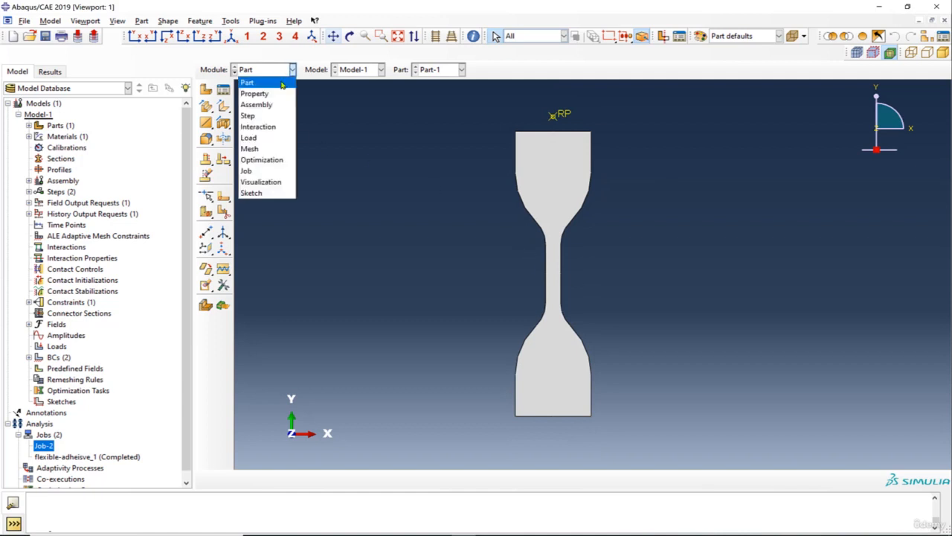
click(268, 95)
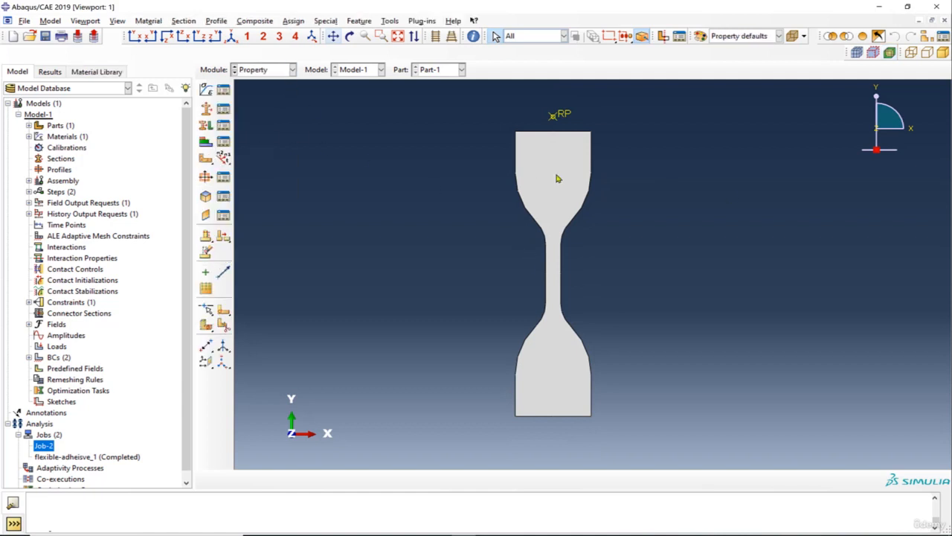
scroll(633, 247, up, 1)
scroll(553, 218, down, 1)
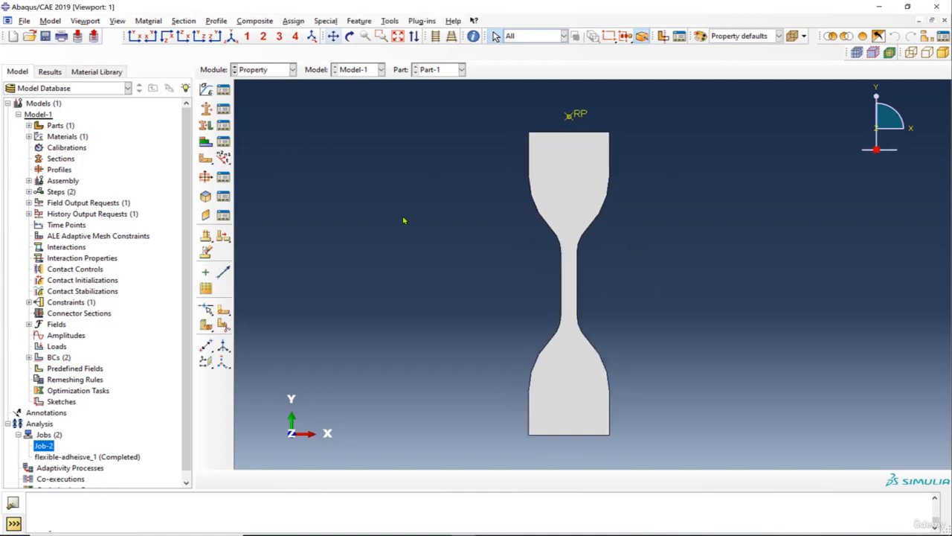
click(223, 90)
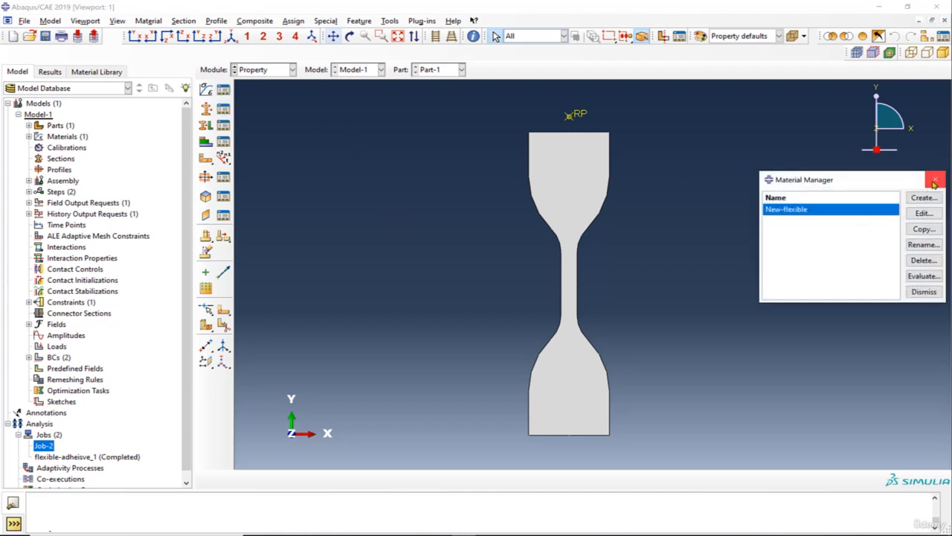
click(939, 180)
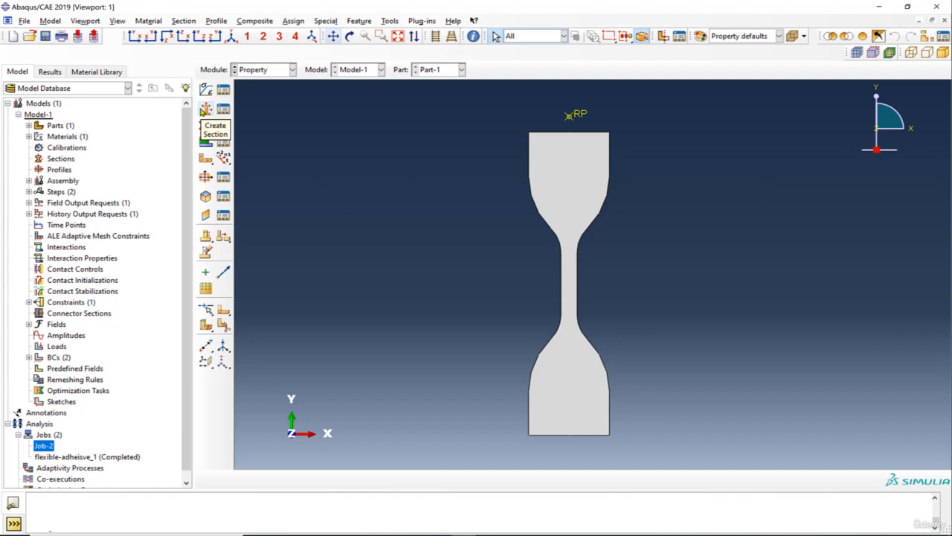
Step: Create a solid homogeneous section named new-flexible using material New-flexible with a plane stress/strain thickness of 2
click(206, 109)
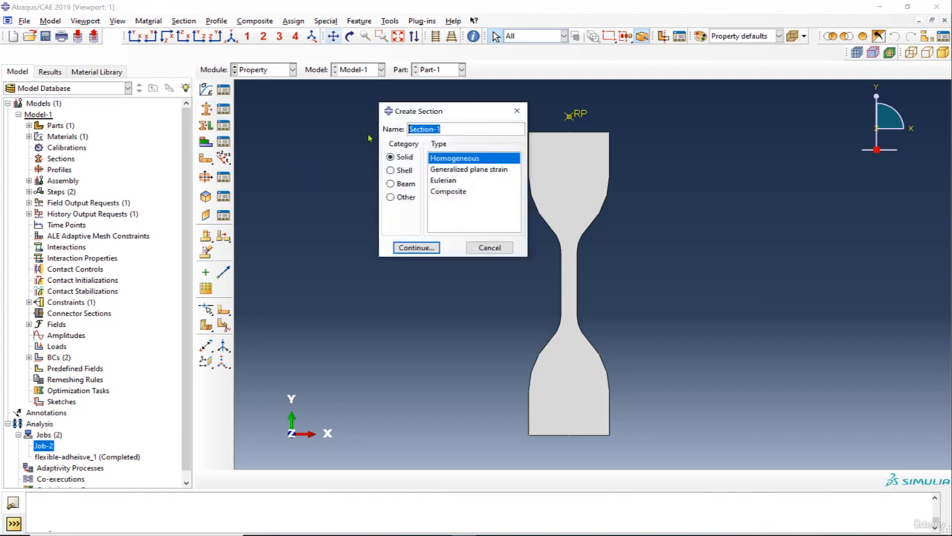
text(new-flexible)
key(Return)
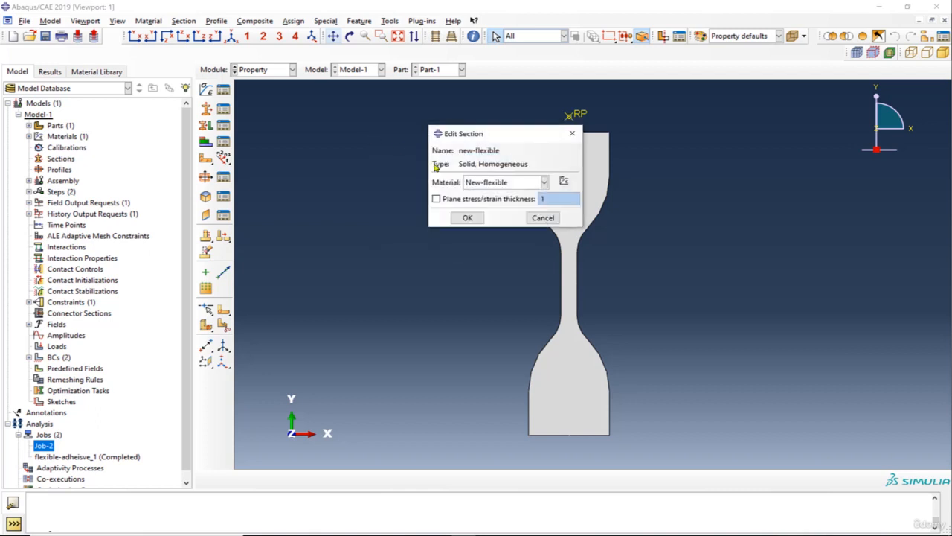
click(495, 200)
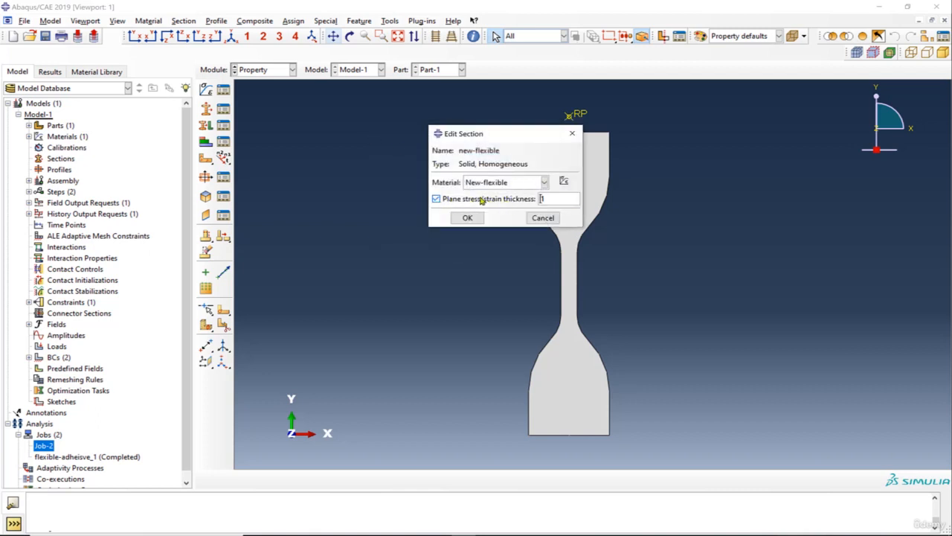
double_click(544, 199)
drag(528, 132, 352, 181)
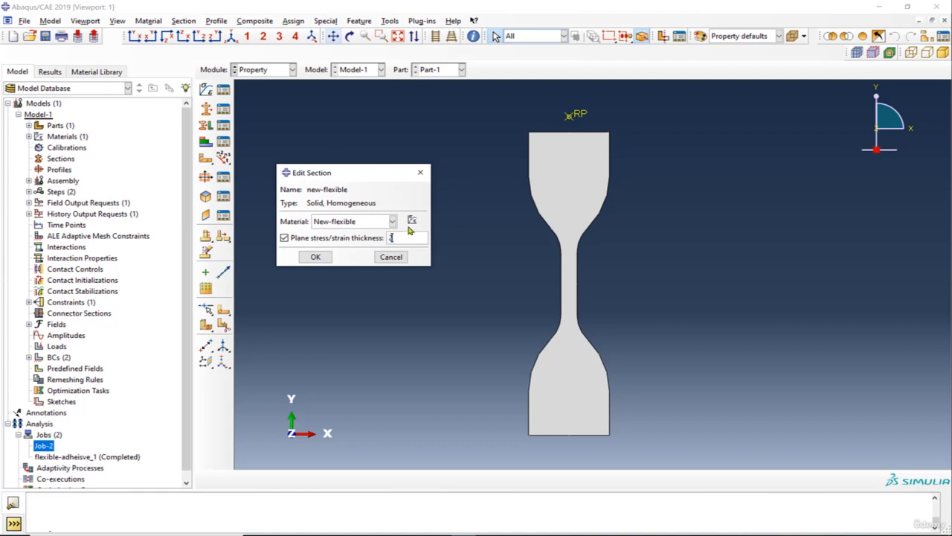
text(2)
click(316, 256)
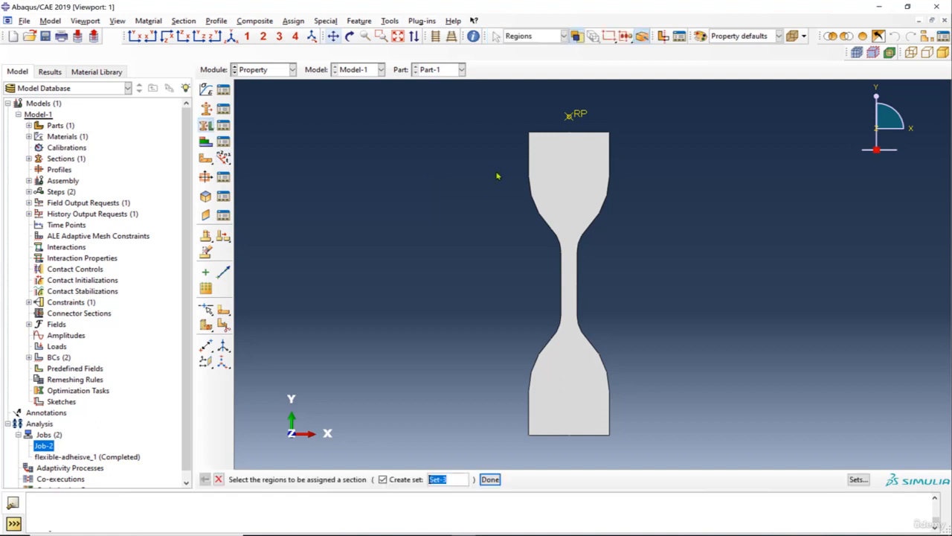
Step: Assign the new-flexible section to the whole specimen, taking the thickness from the section
click(574, 276)
click(490, 479)
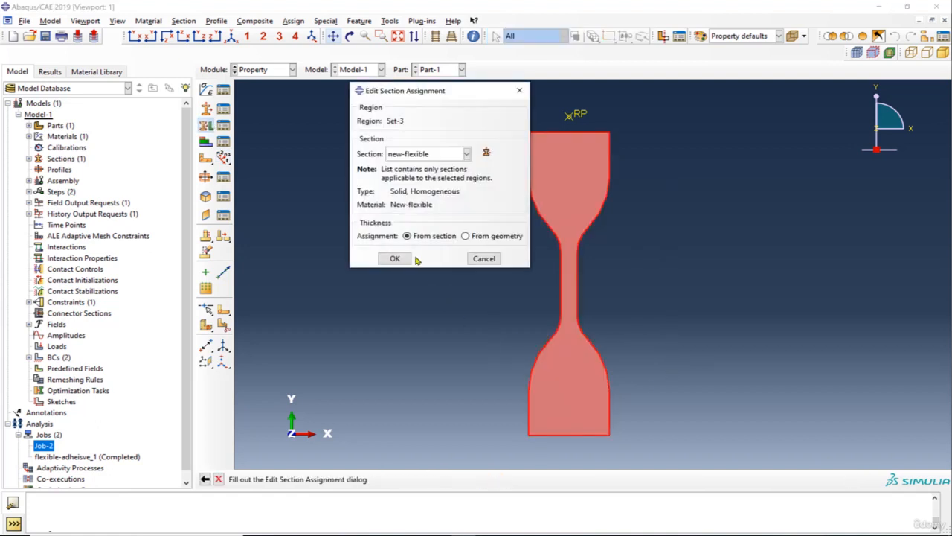
click(397, 258)
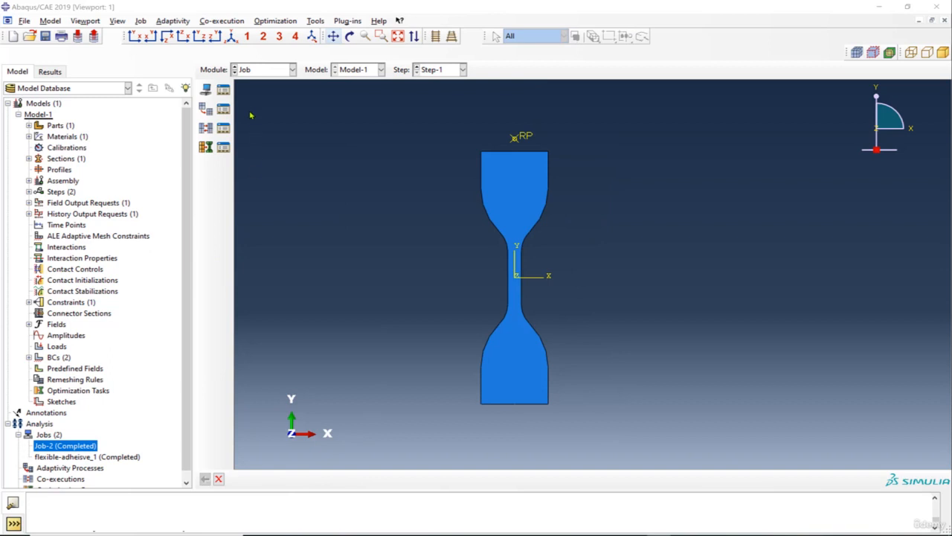
Step: Review the model setup in the Assembly, Step, Interaction, Load and Mesh modules one after another
click(284, 70)
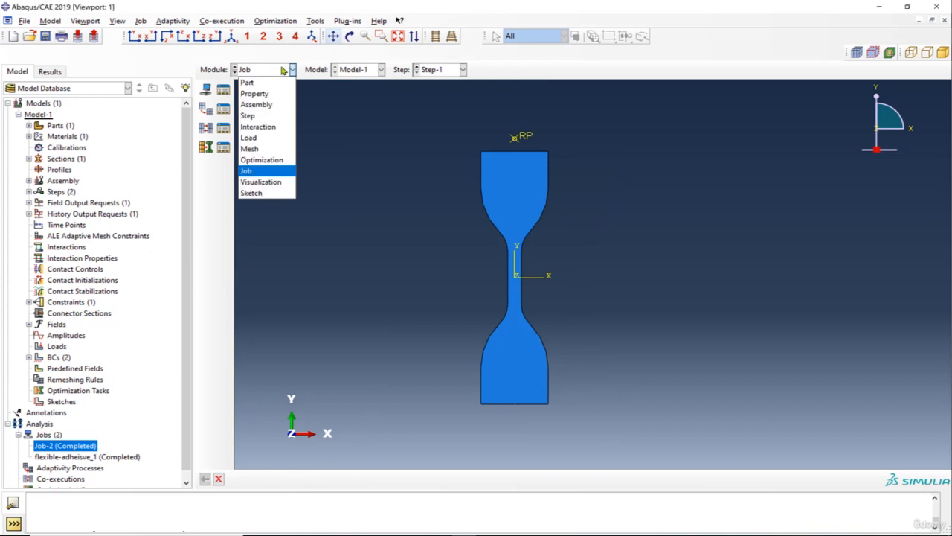
click(275, 109)
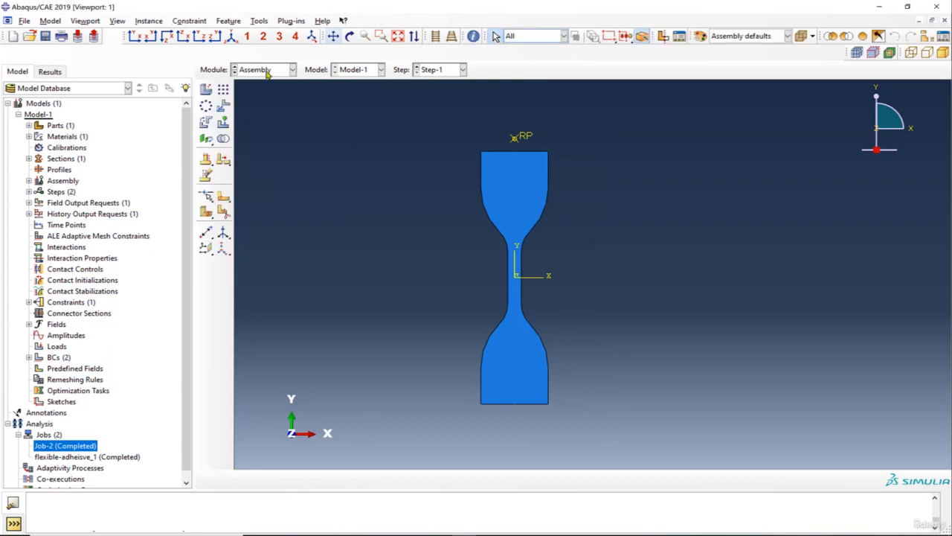
click(266, 69)
click(269, 113)
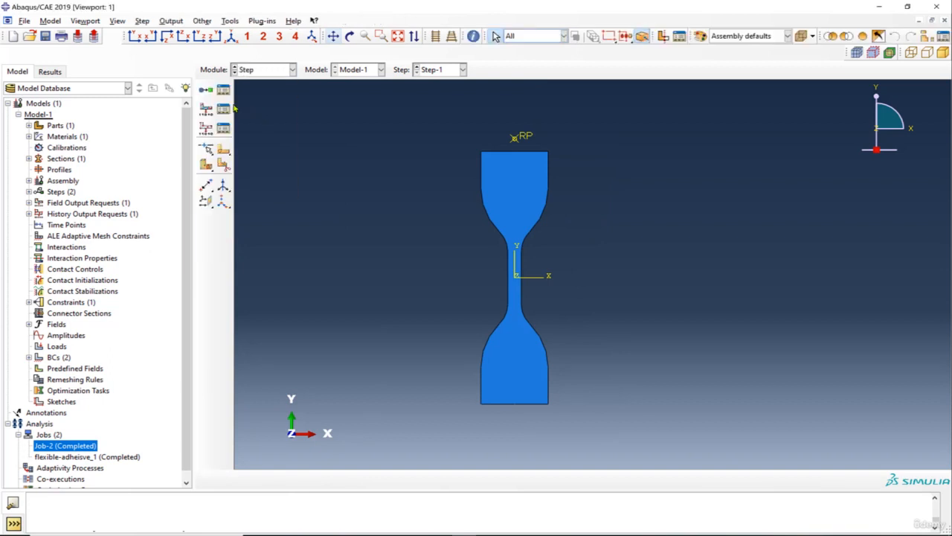
click(265, 70)
click(269, 125)
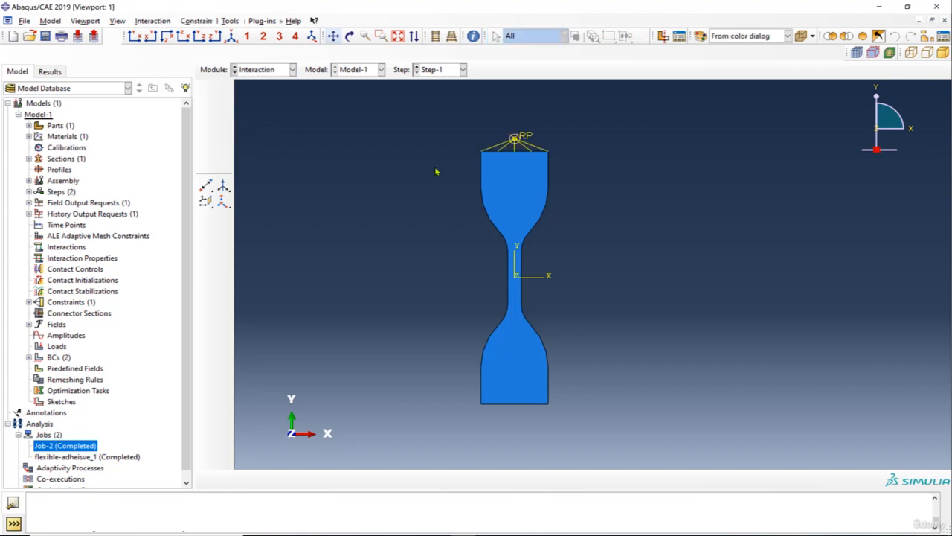
click(265, 70)
click(269, 137)
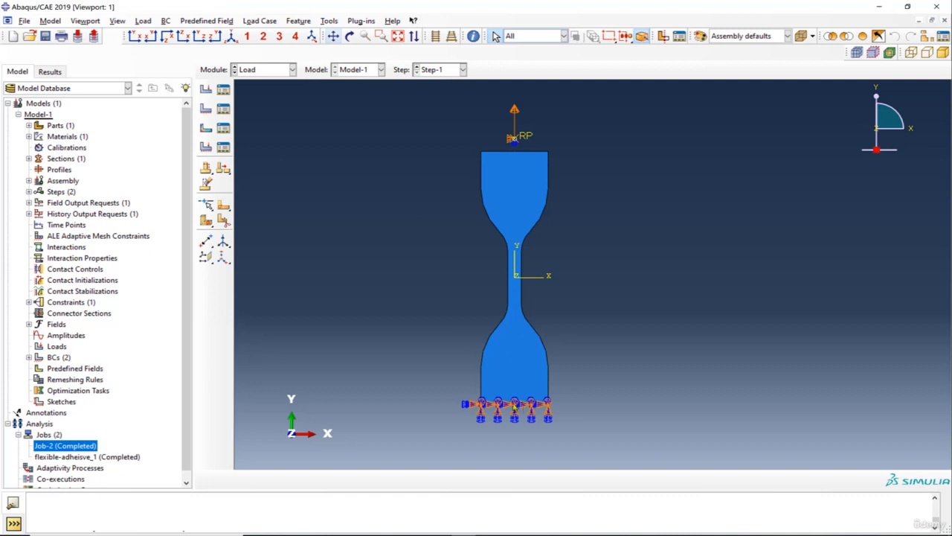
click(251, 71)
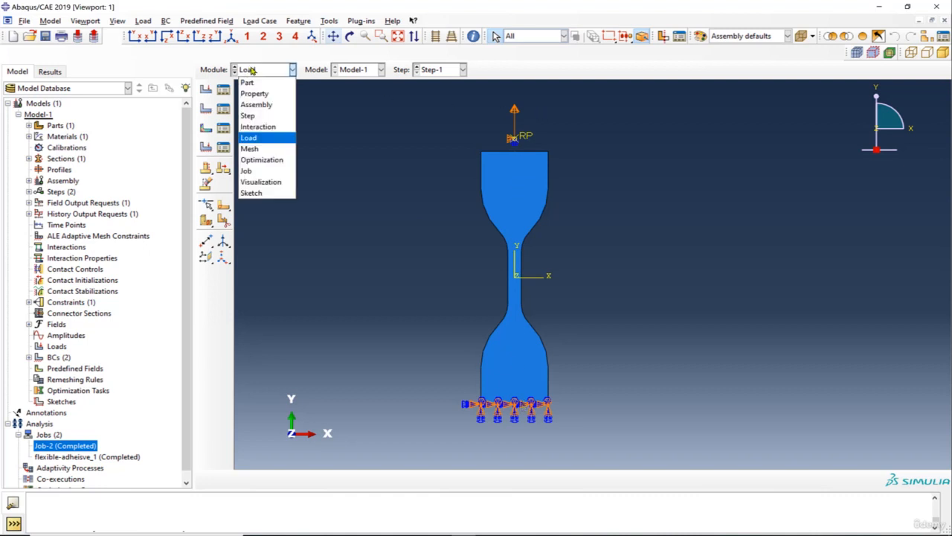
click(260, 148)
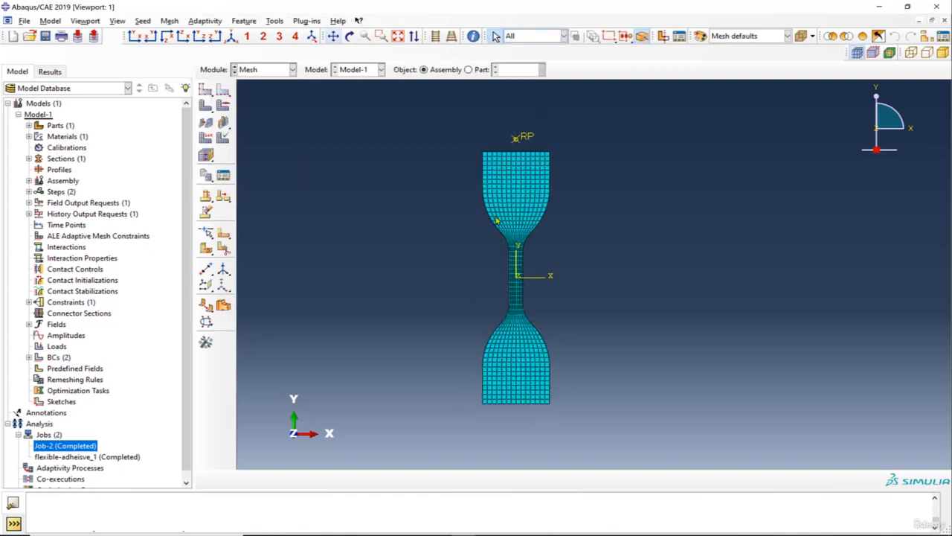
Step: Create a full analysis job named New-flexible for Model-1, keeping the default submission settings
click(51, 435)
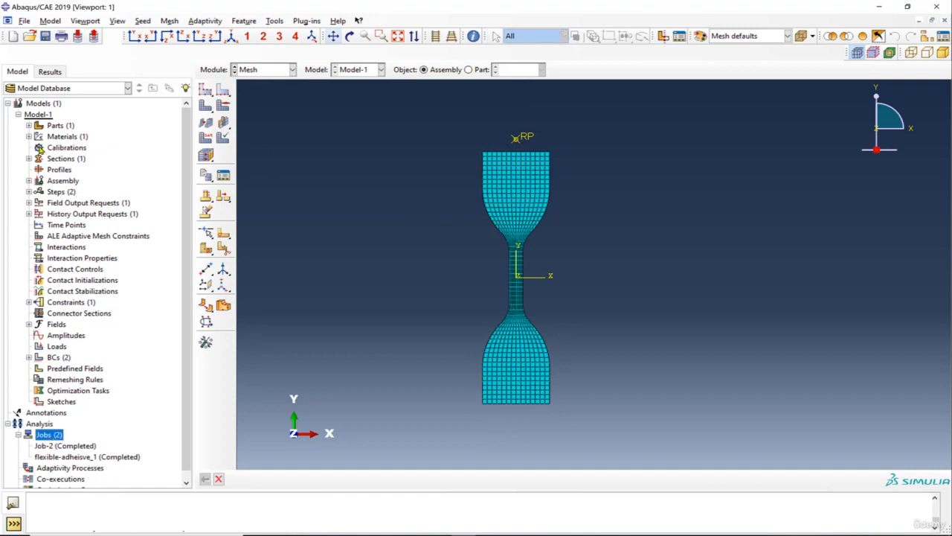
click(19, 116)
right_click(43, 146)
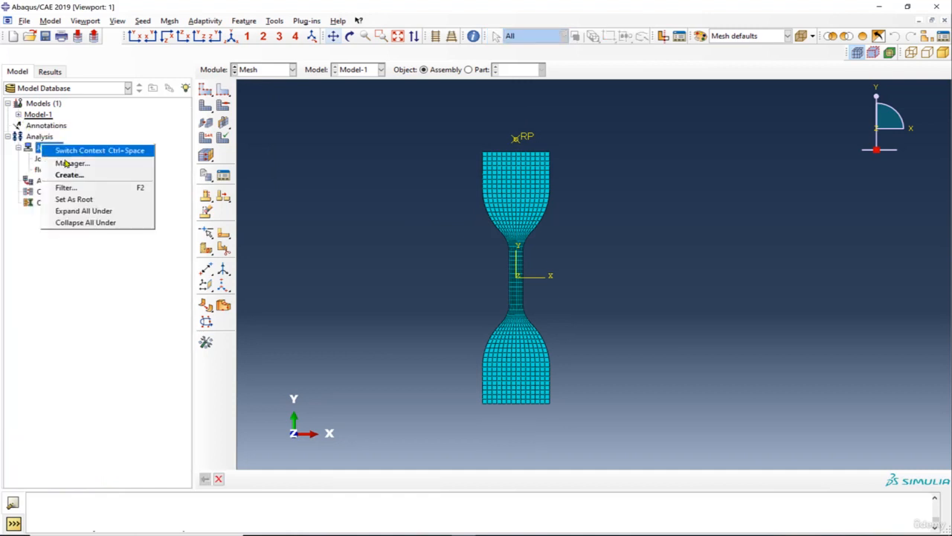
click(84, 180)
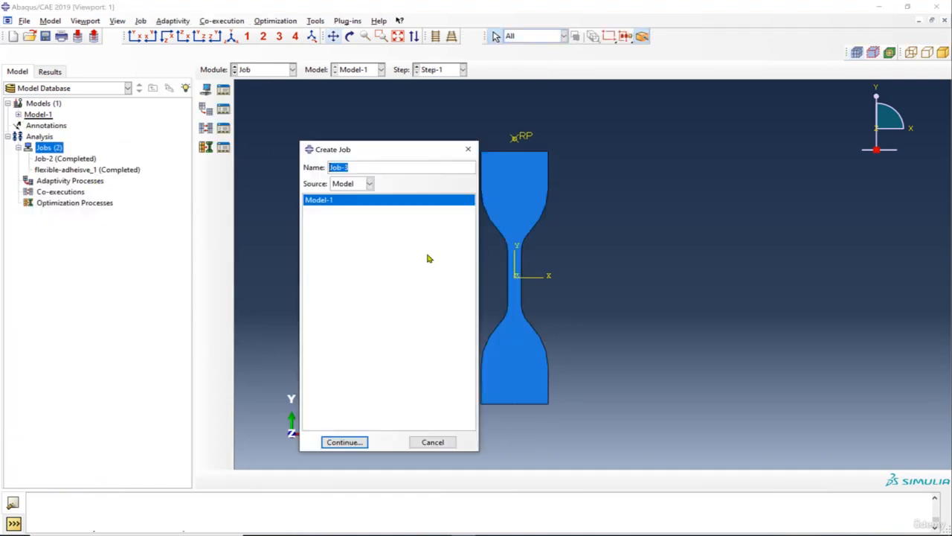
text(flexible)
click(354, 443)
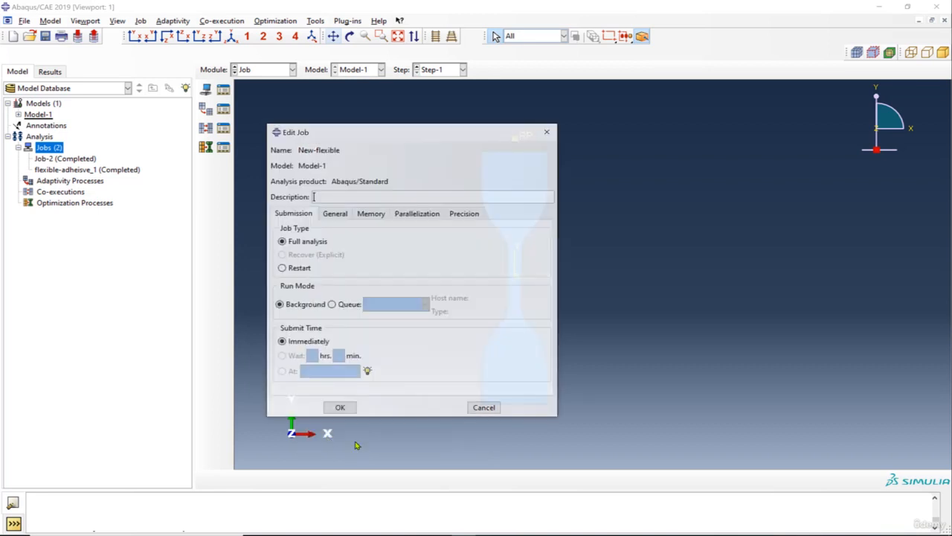
click(335, 404)
Step: Submit the New-flexible job and monitor its increments and log until the analysis finishes
right_click(63, 171)
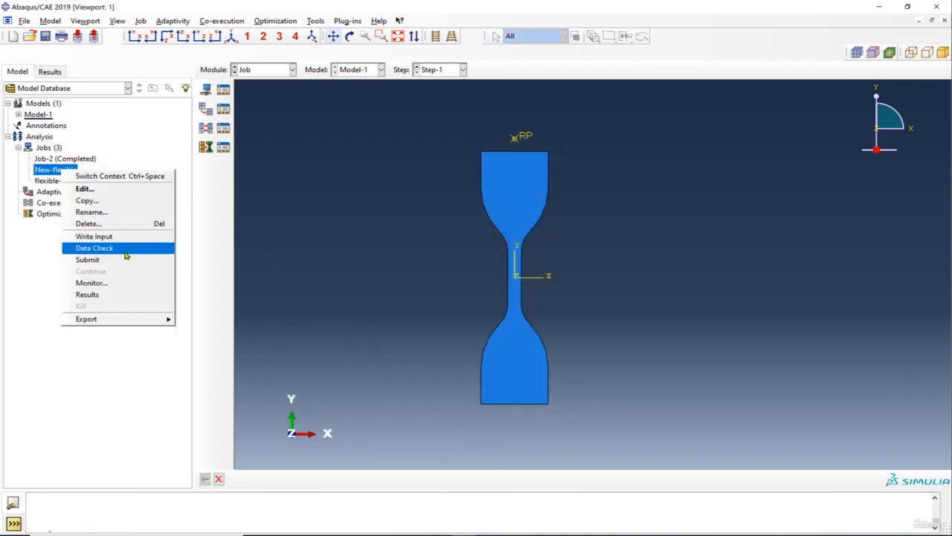
click(124, 258)
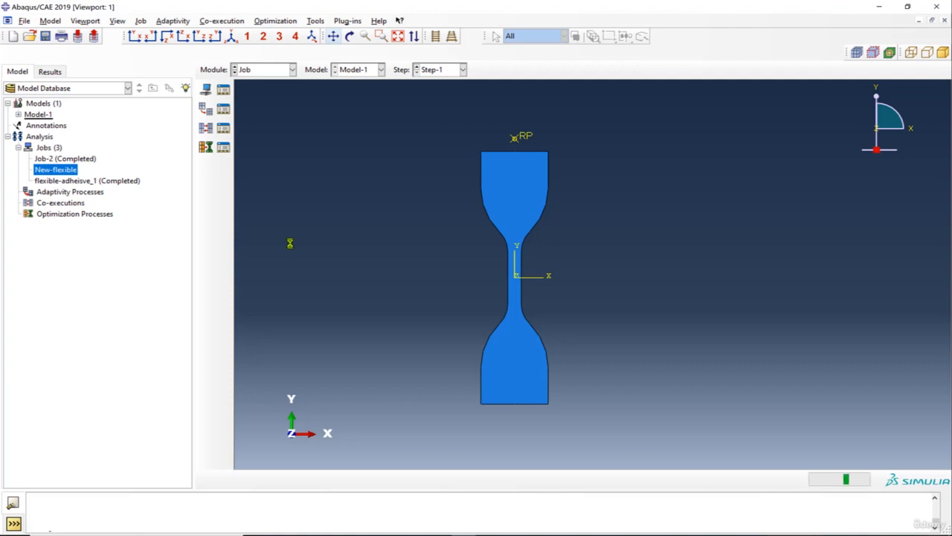
right_click(85, 173)
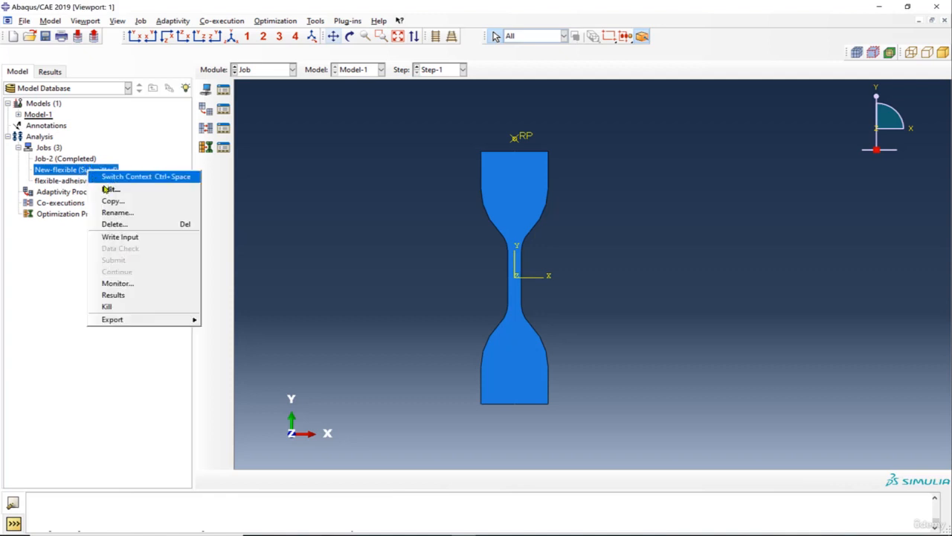
click(141, 283)
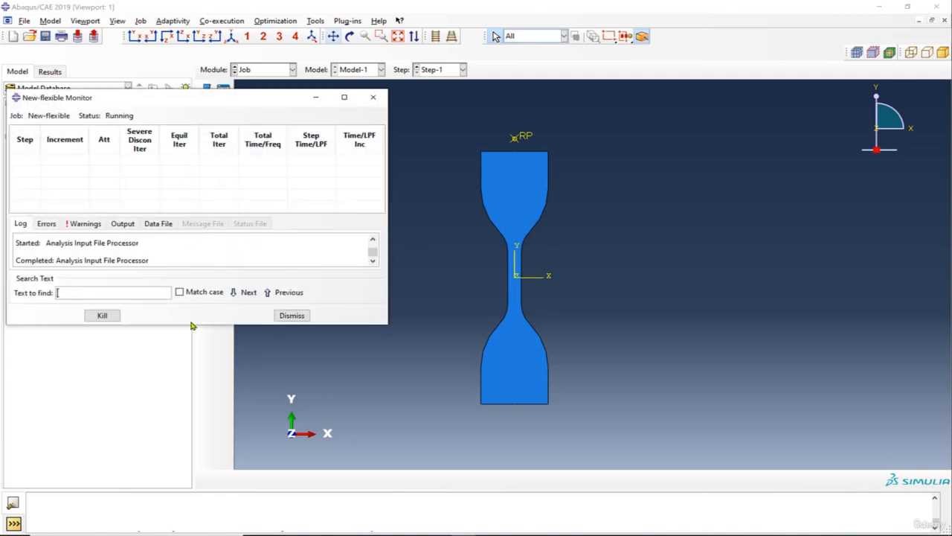
drag(192, 324, 189, 384)
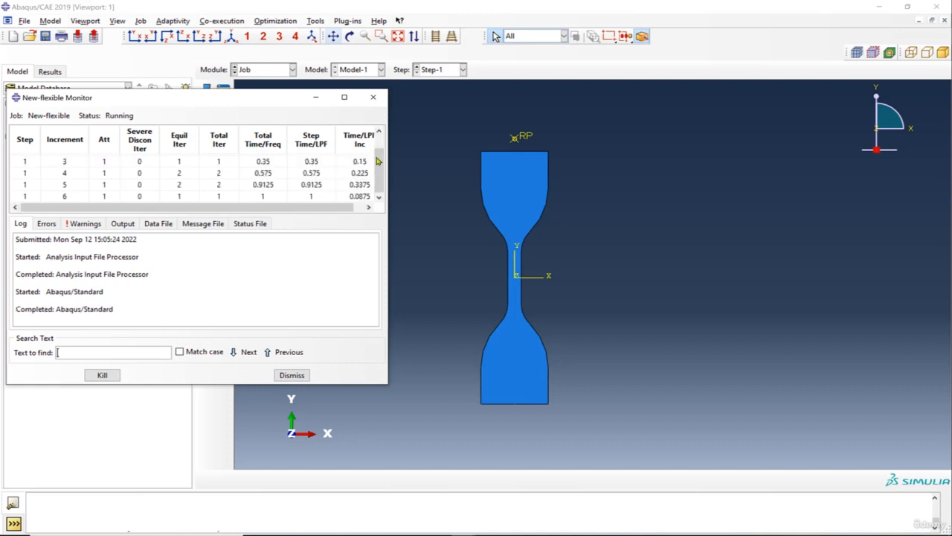
drag(382, 166, 378, 194)
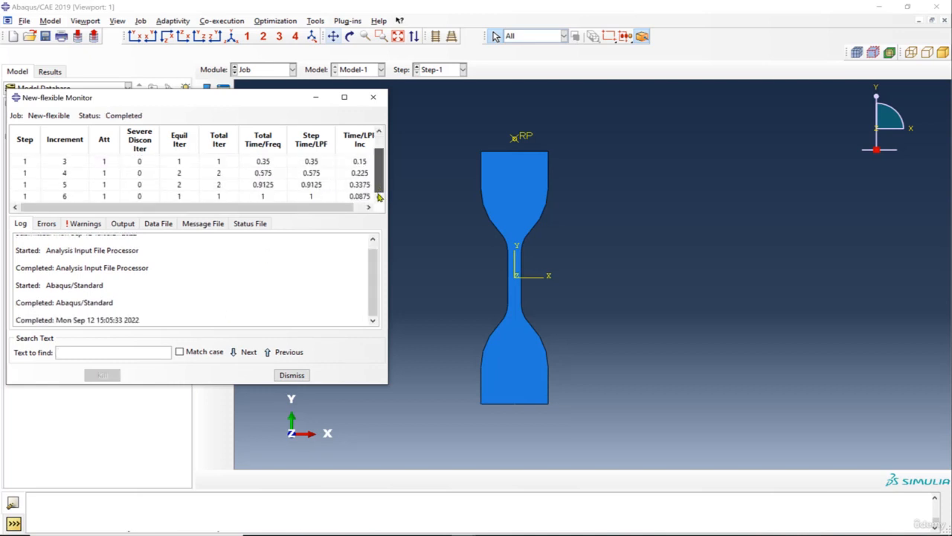
click(292, 374)
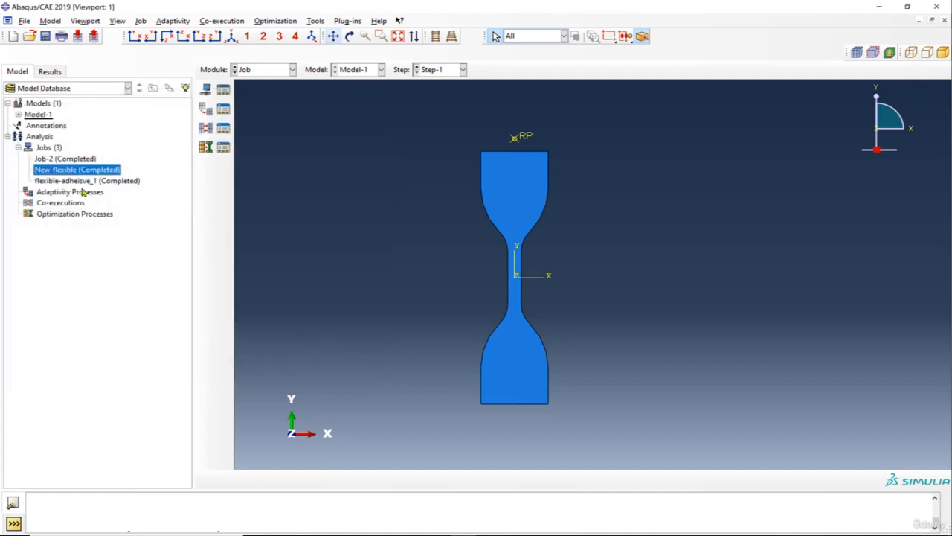
Step: Open the New-flexible job's results and plot the Mises stress contours on the deformed specimen
right_click(81, 171)
click(112, 290)
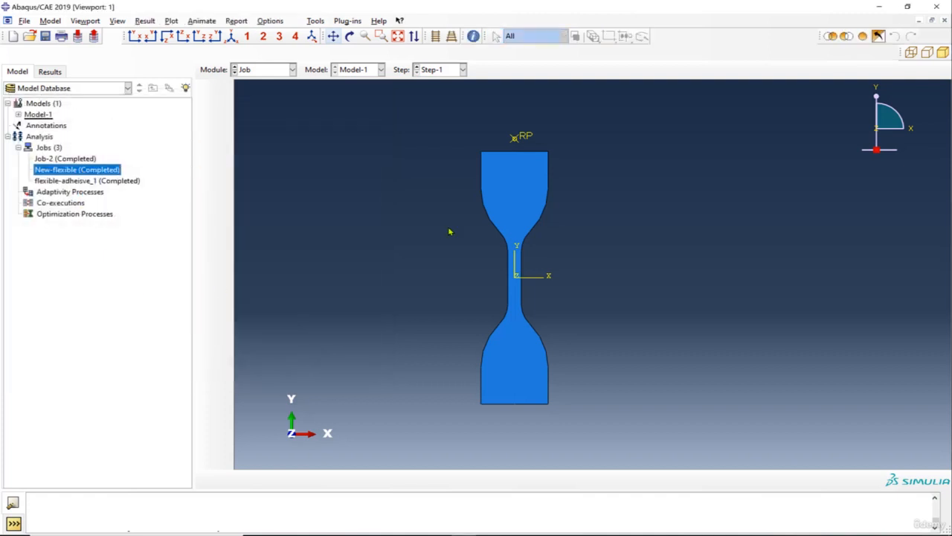
click(206, 160)
scroll(591, 268, down, 3)
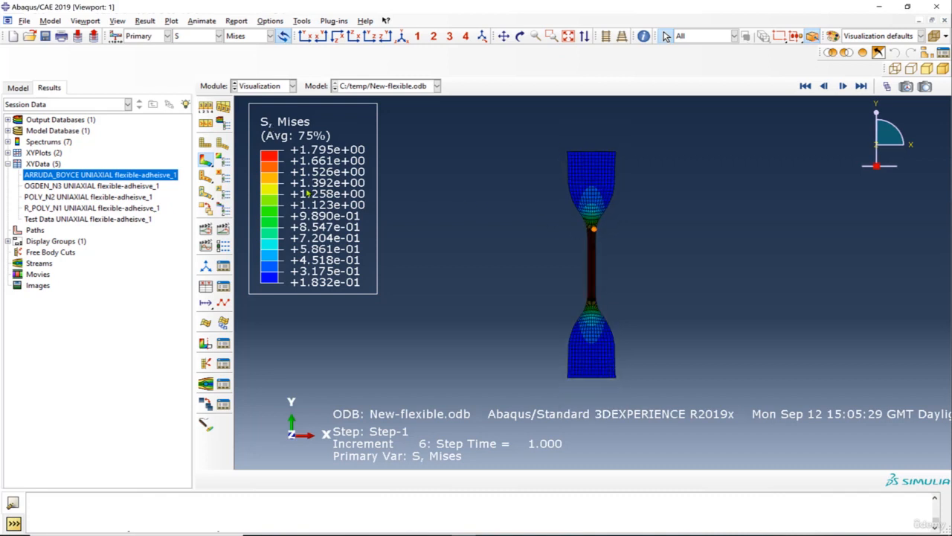
Step: View the displacement magnitude U contours on the specimen, and return to the Mises stress plot
click(201, 37)
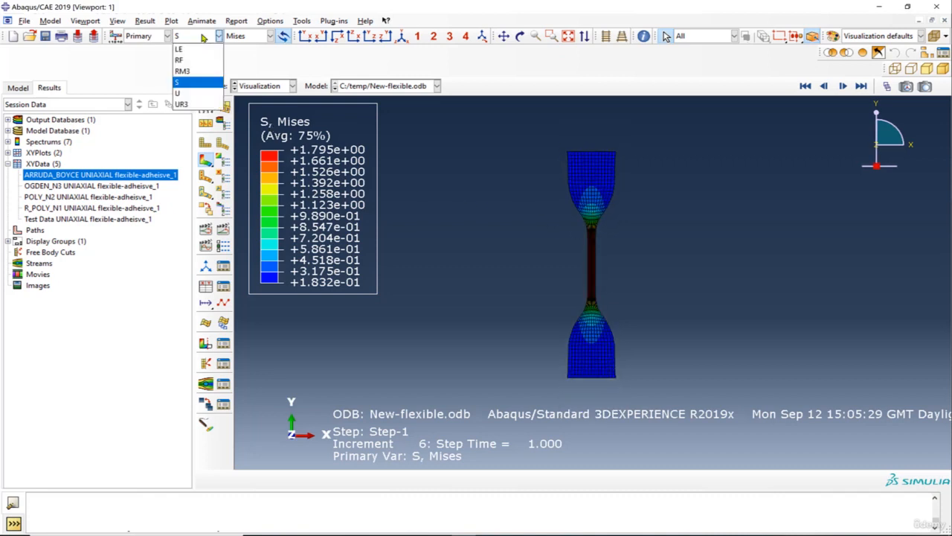
click(210, 94)
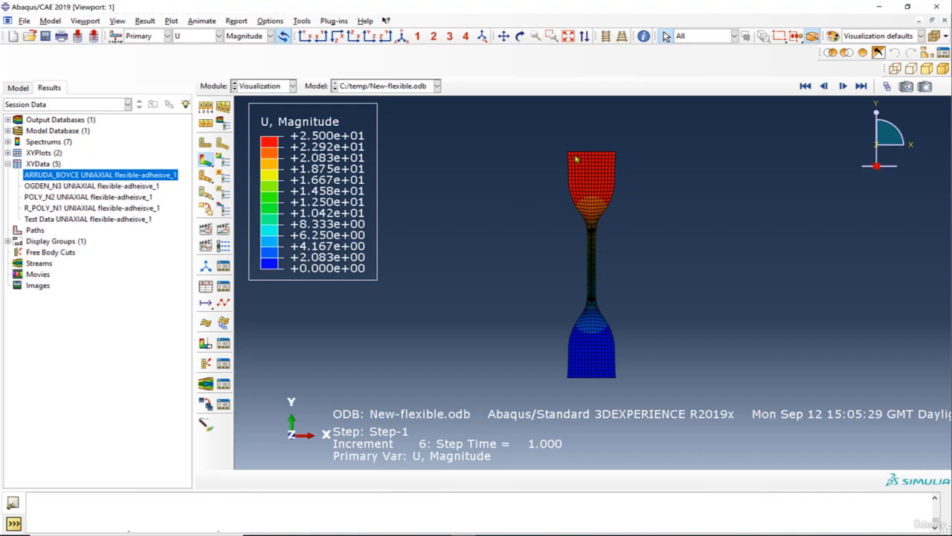
click(198, 37)
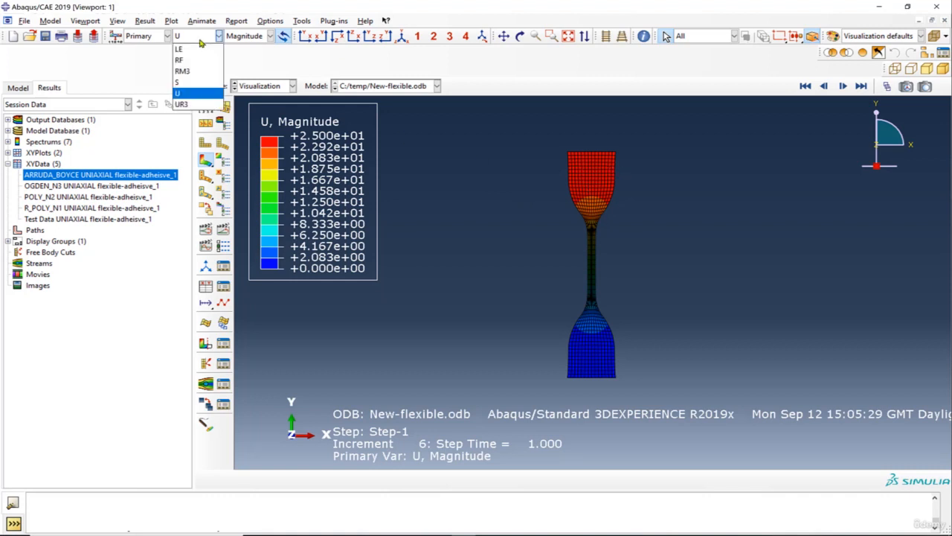
click(199, 82)
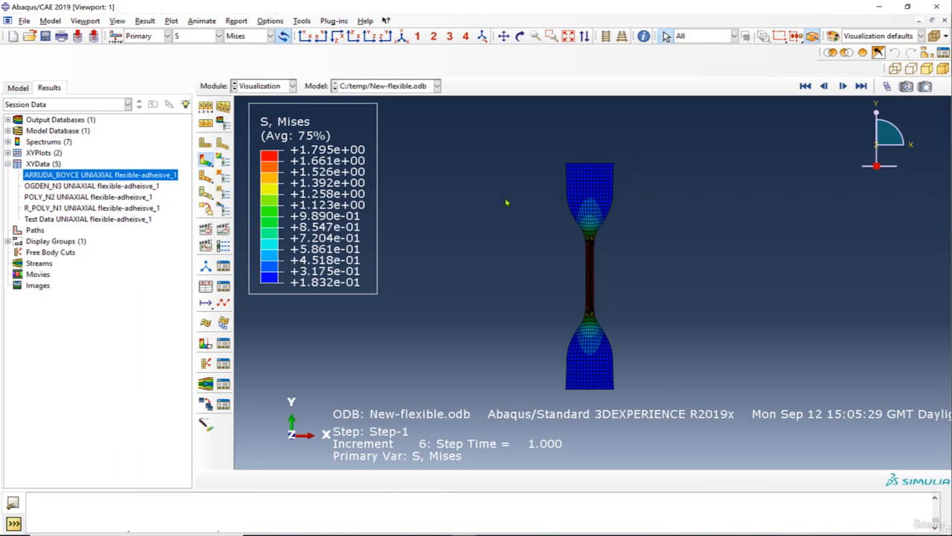
Step: Start new XY data from ODB field output with the output position set to Unique Nodal
click(53, 165)
right_click(53, 168)
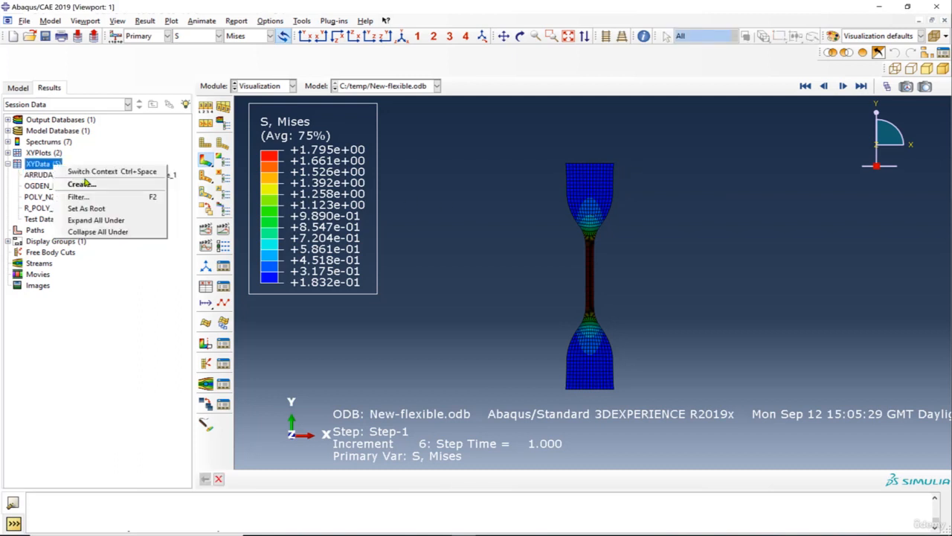
click(85, 183)
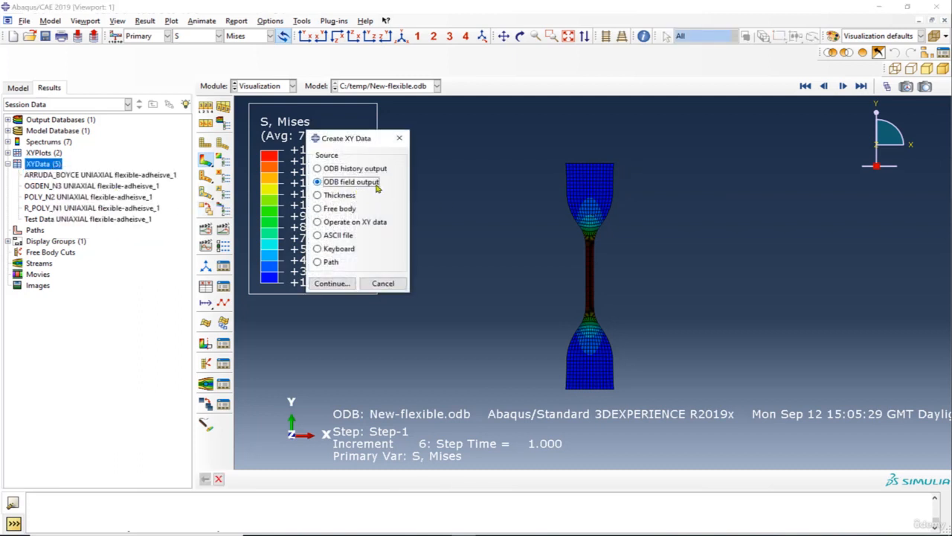
click(332, 284)
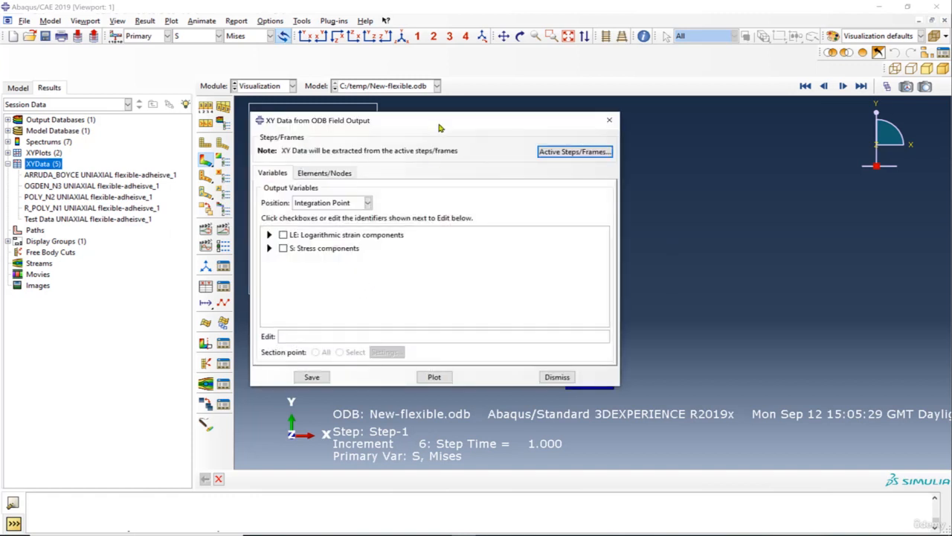
drag(328, 121, 192, 125)
click(216, 208)
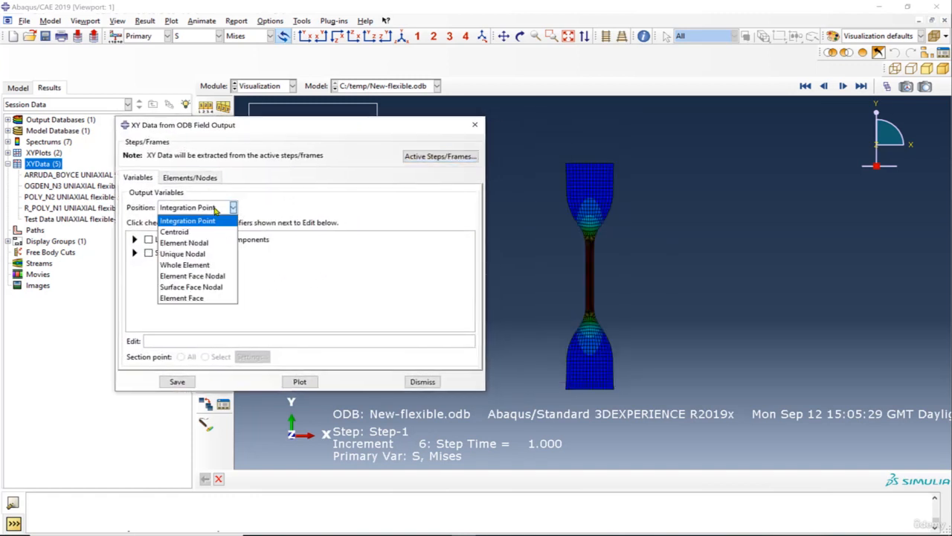
click(208, 254)
Step: Replace the node selection with the reference point node just above the specimen's upper edge, picked from the viewport
click(202, 178)
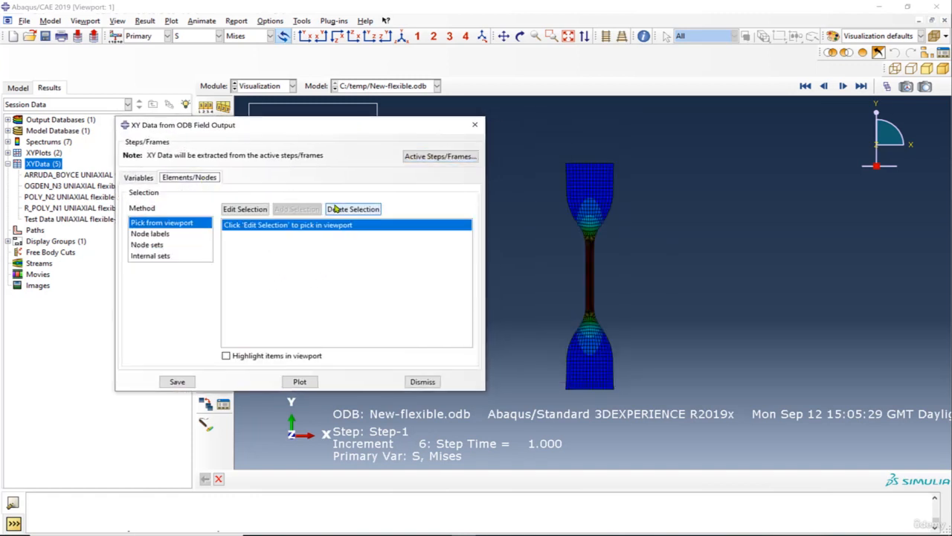
click(340, 211)
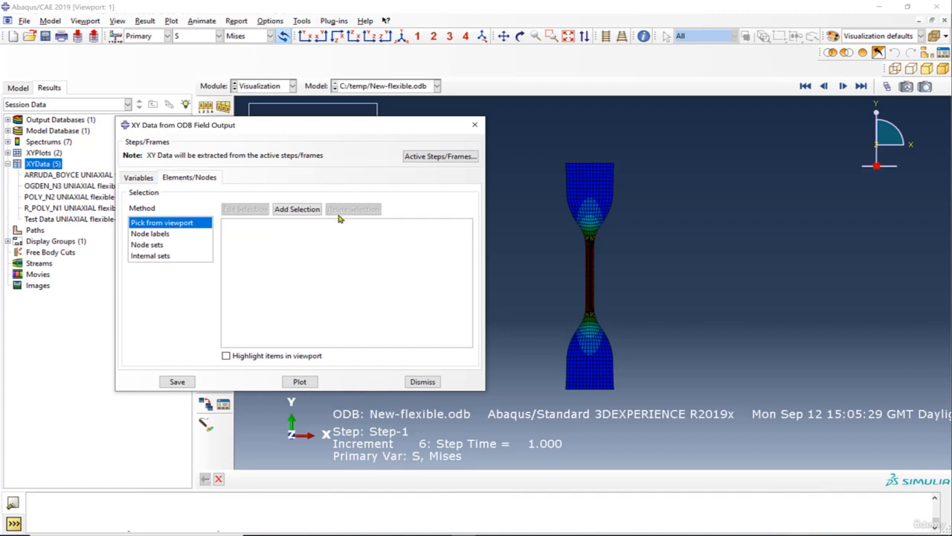
click(297, 211)
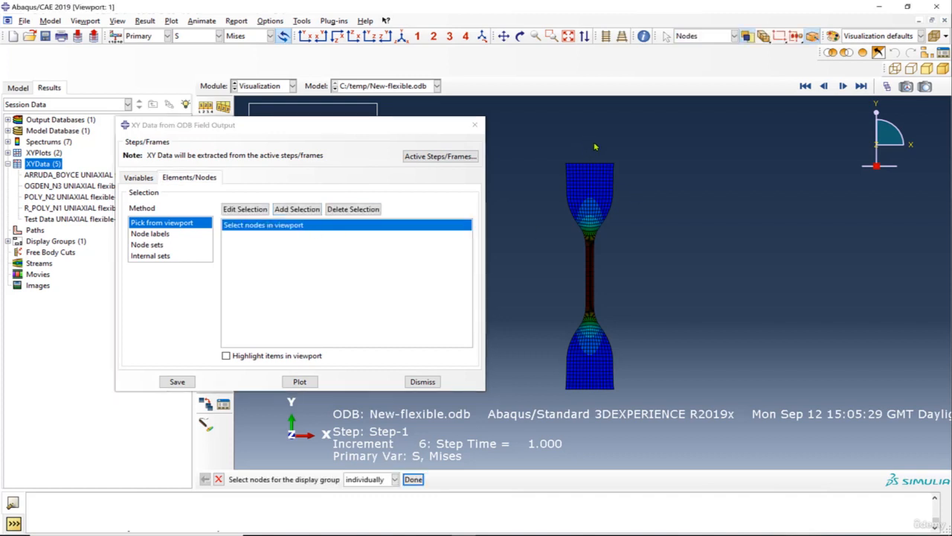
mouse_move(622, 131)
mouse_down()
mouse_move(612, 149)
mouse_move(553, 161)
mouse_up()
click(412, 480)
Step: Choose reaction force RF Magnitude and spatial displacement U Magnitude as output variables and plot both against time
click(146, 178)
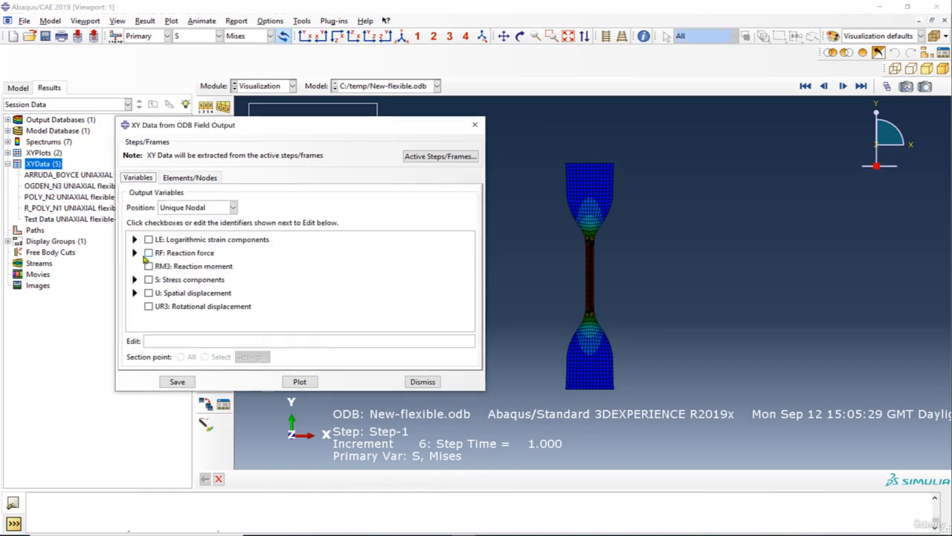
click(136, 253)
click(163, 264)
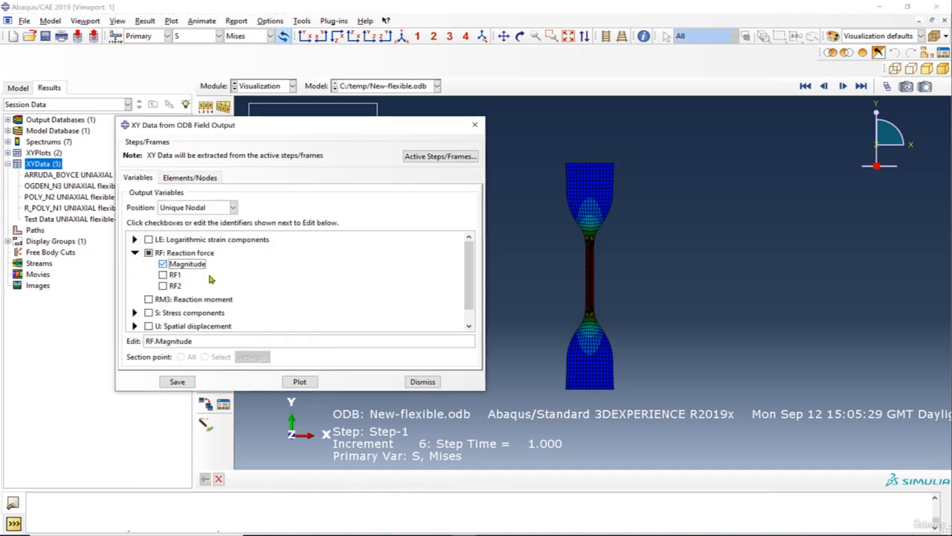
scroll(205, 279, down, 1)
click(135, 310)
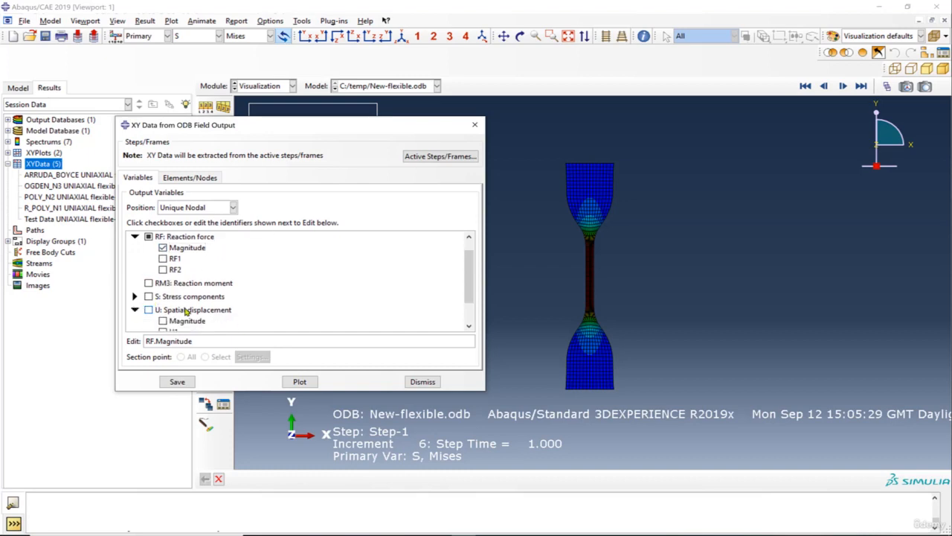
scroll(149, 301, down, 1)
click(162, 287)
click(299, 381)
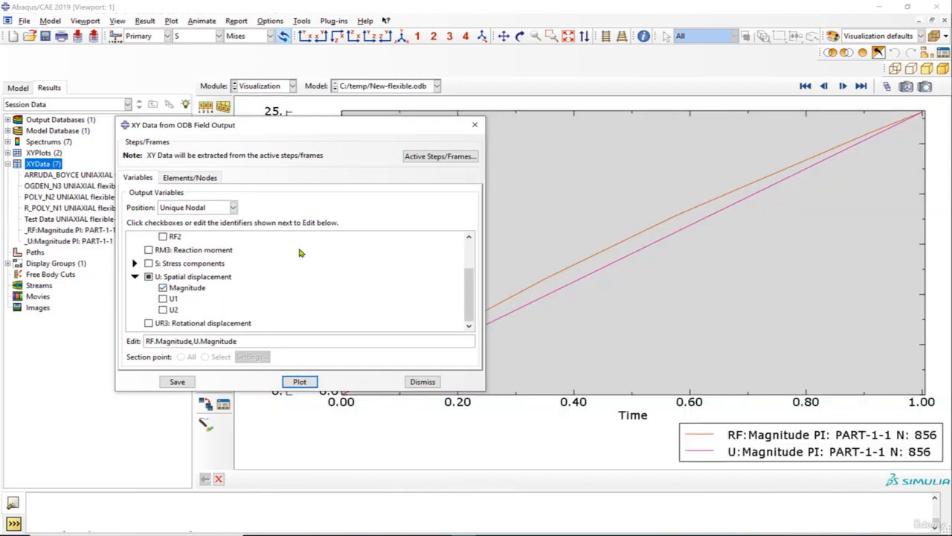
Step: Examine the force and displacement plot, and save both extracted curves as XY data under their default names
drag(345, 131, 769, 156)
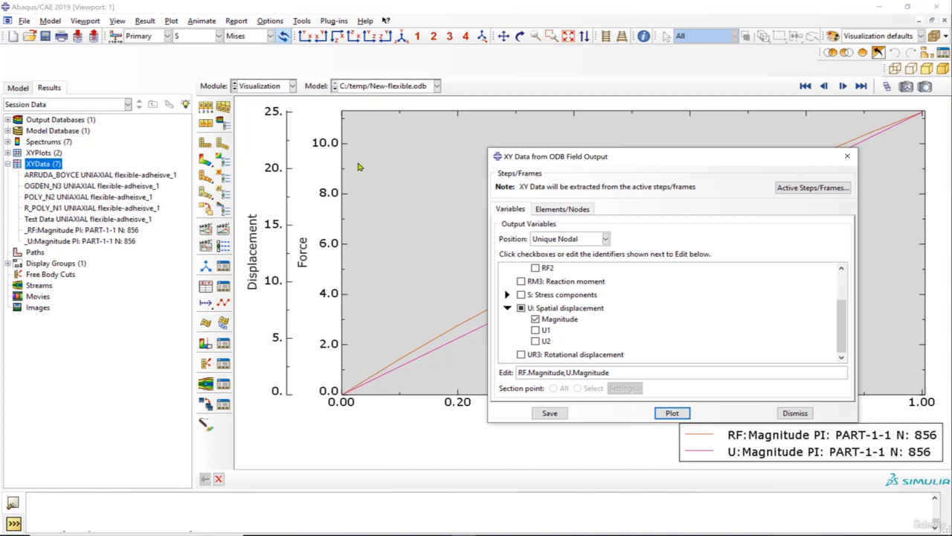
click(794, 413)
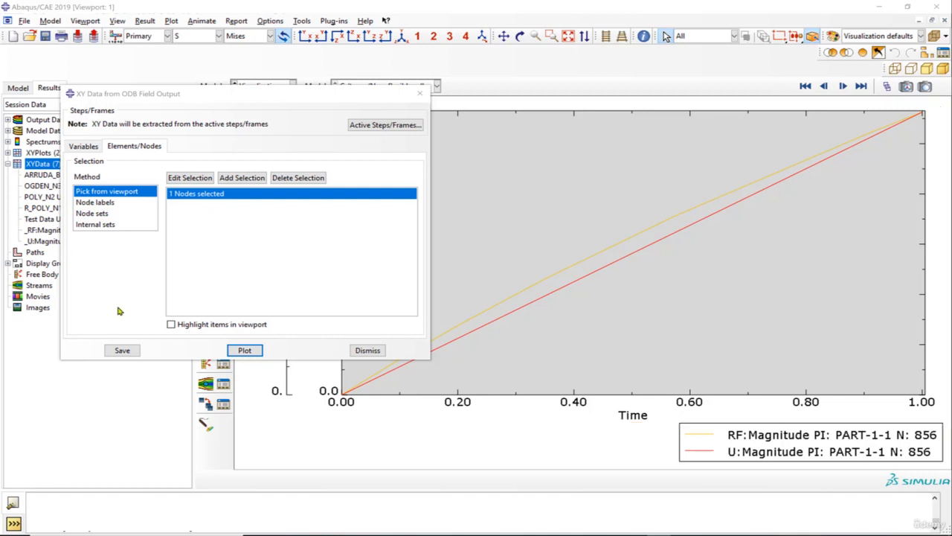
click(125, 351)
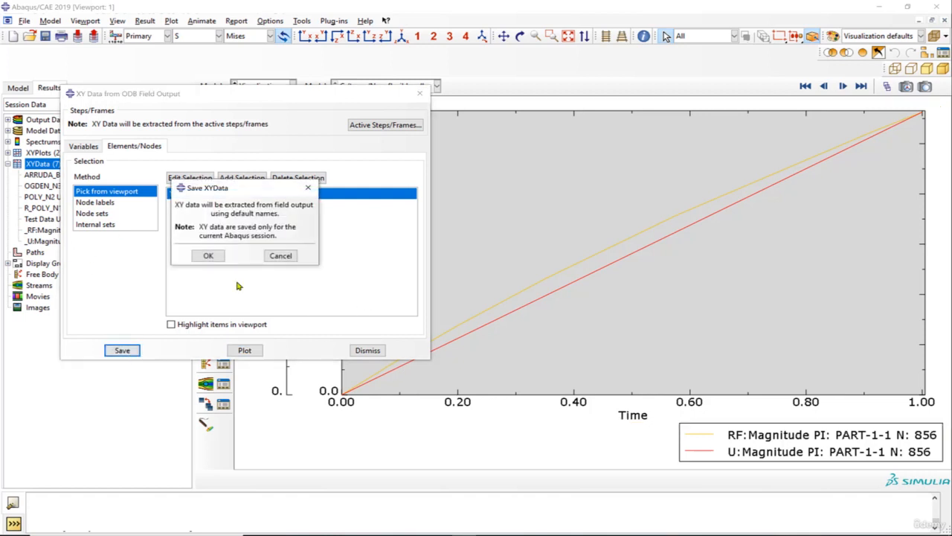
click(209, 255)
click(354, 353)
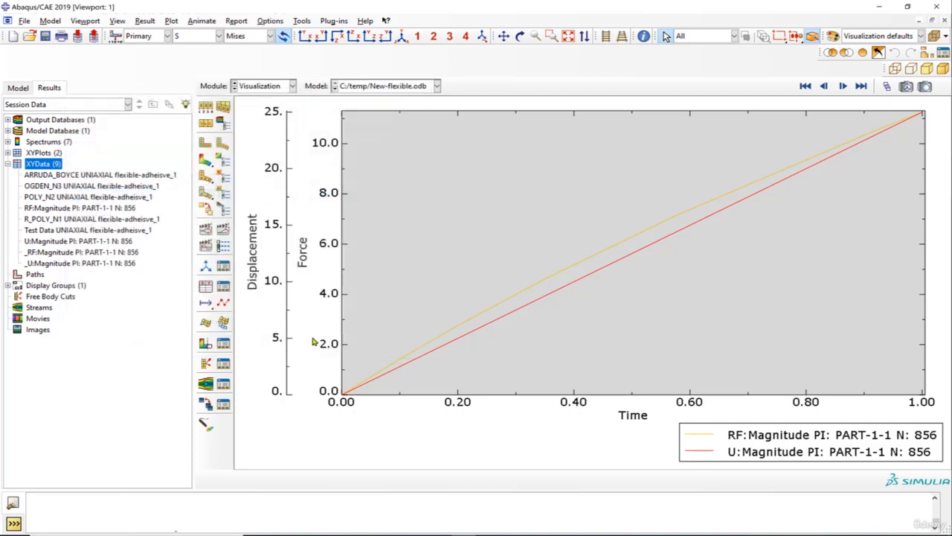
Step: Locate the saved U:Magnitude and RF:Magnitude curves of the reference point node among the XY data
click(41, 243)
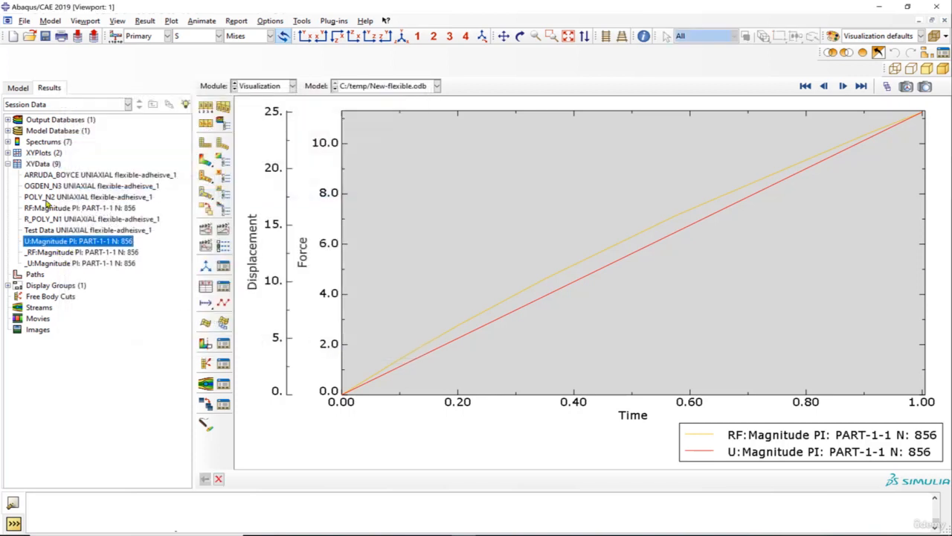
click(72, 220)
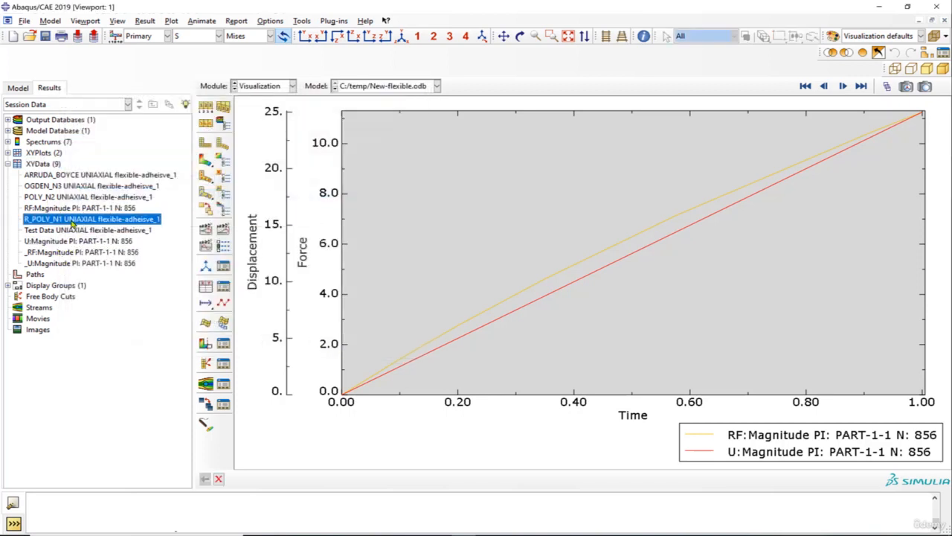
click(75, 209)
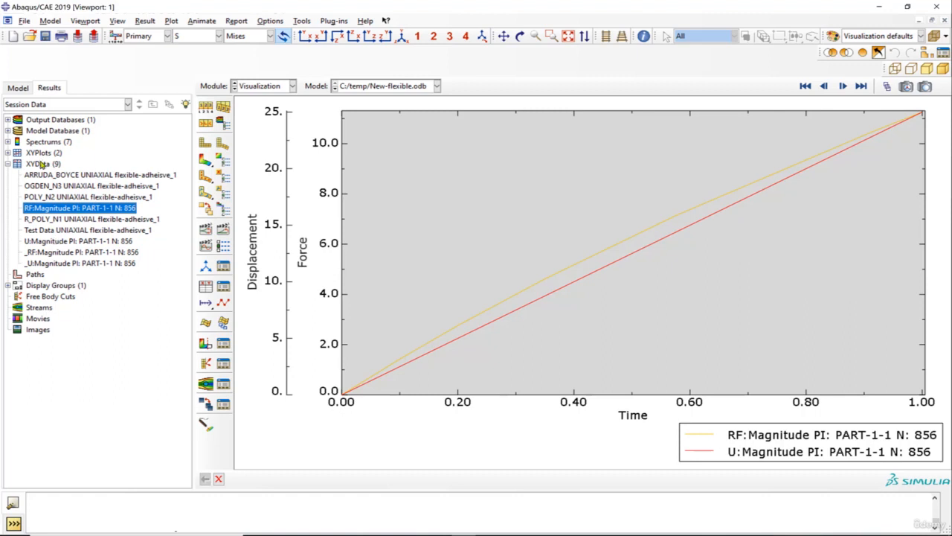
Step: Create XY data by operating on existing curves, combining the reference point's U:Magnitude with its RF:Magnitude in a combine expression
right_click(41, 164)
click(71, 181)
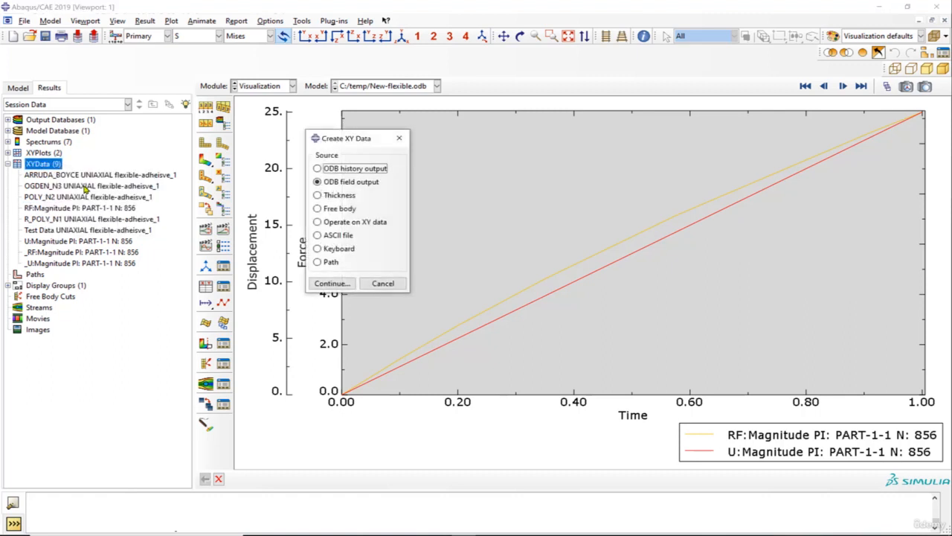
click(351, 223)
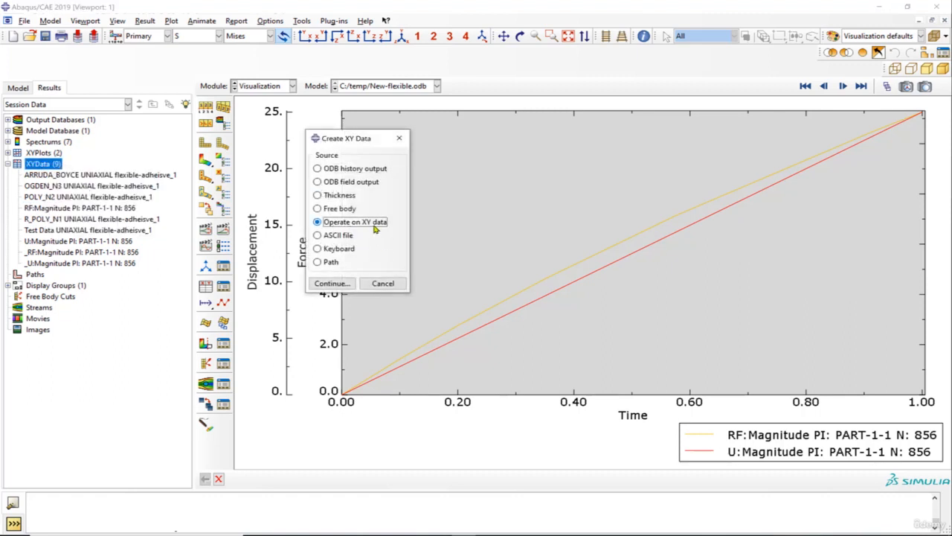
click(328, 285)
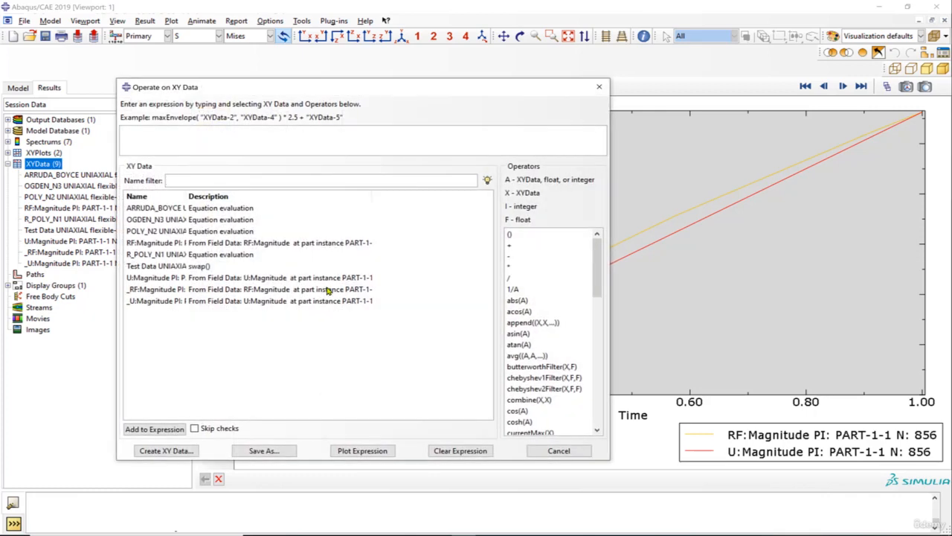
click(528, 400)
double_click(173, 277)
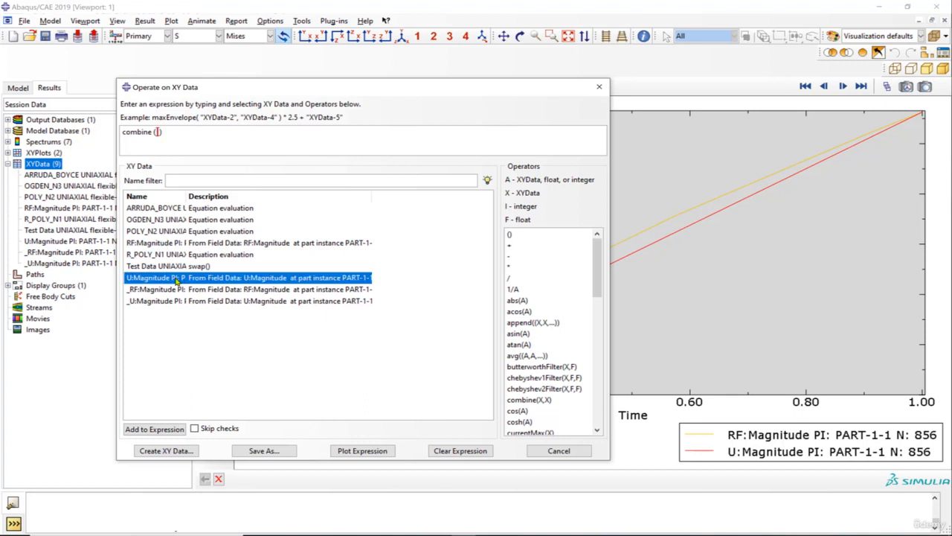
double_click(169, 246)
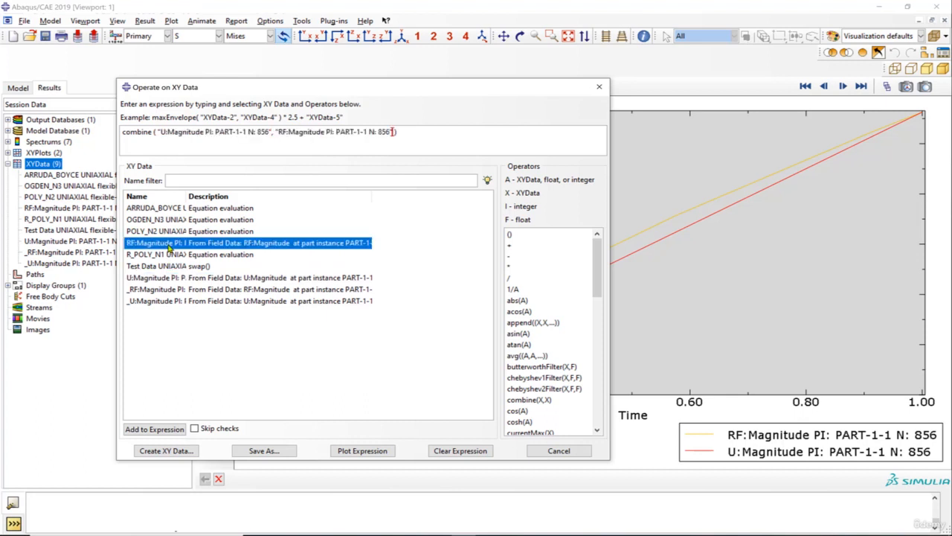
Step: Plot the combined force-displacement expression, save it as load-dis, and close the XY data operation
click(357, 450)
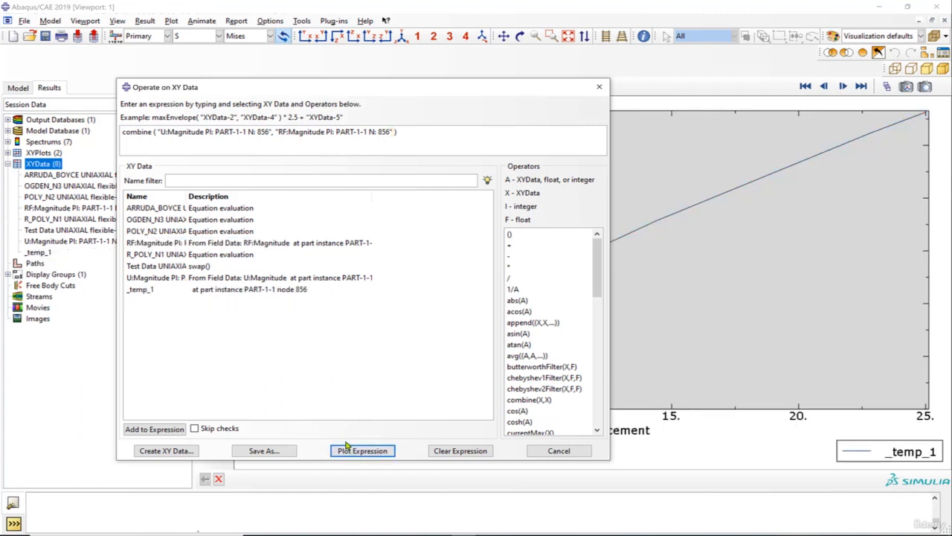
click(290, 450)
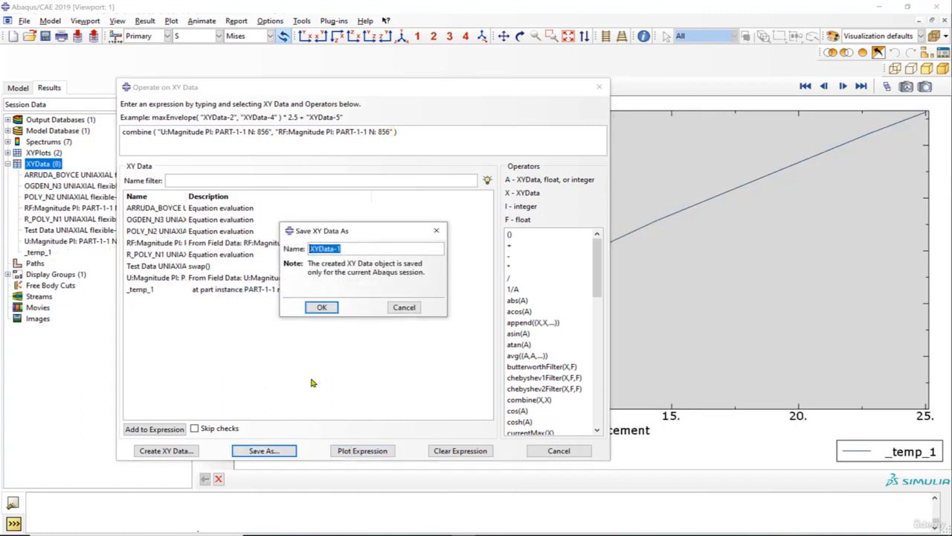
key(BackSpace)
text(load-dis)
key(Return)
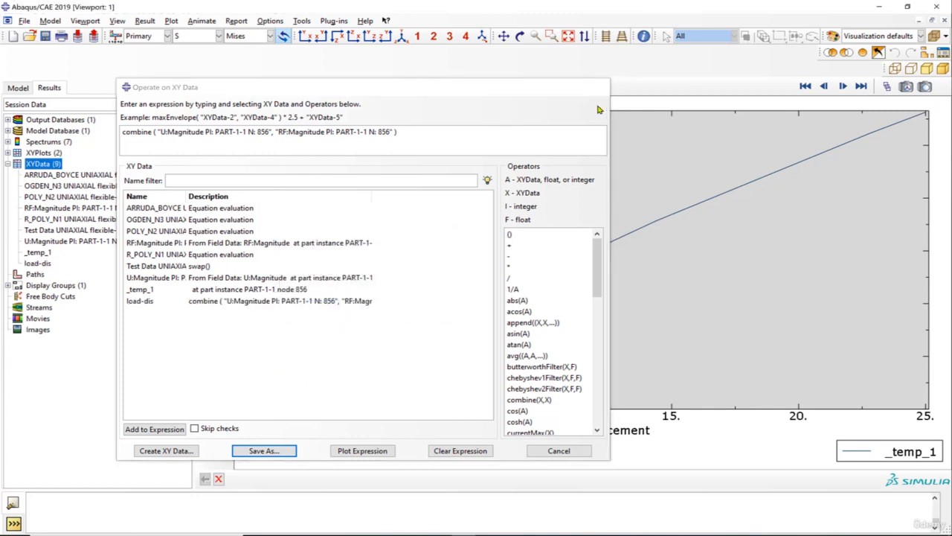
click(598, 87)
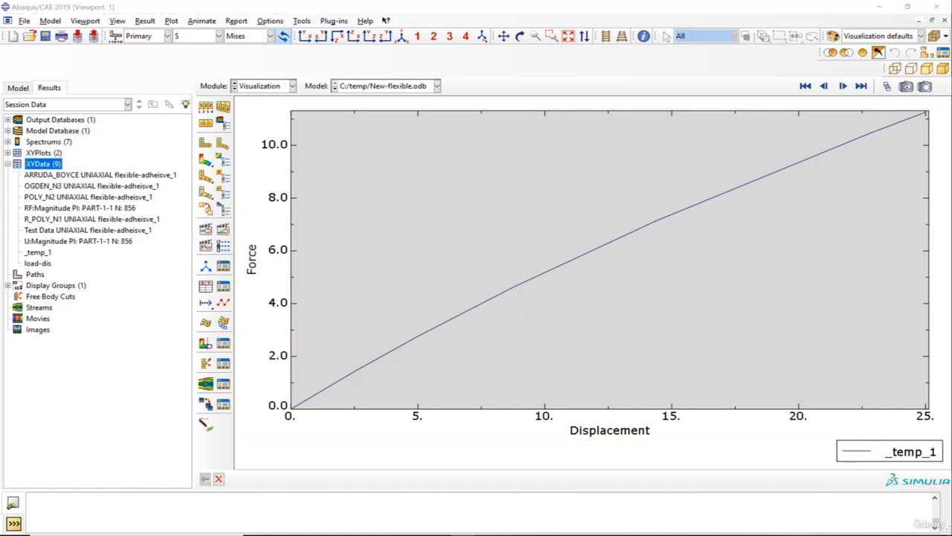
Step: Check the Hyperelastic-systems workbook in Excel, and return to Abaqus to display the Mises stress contours on the deformed specimen
click(559, 483)
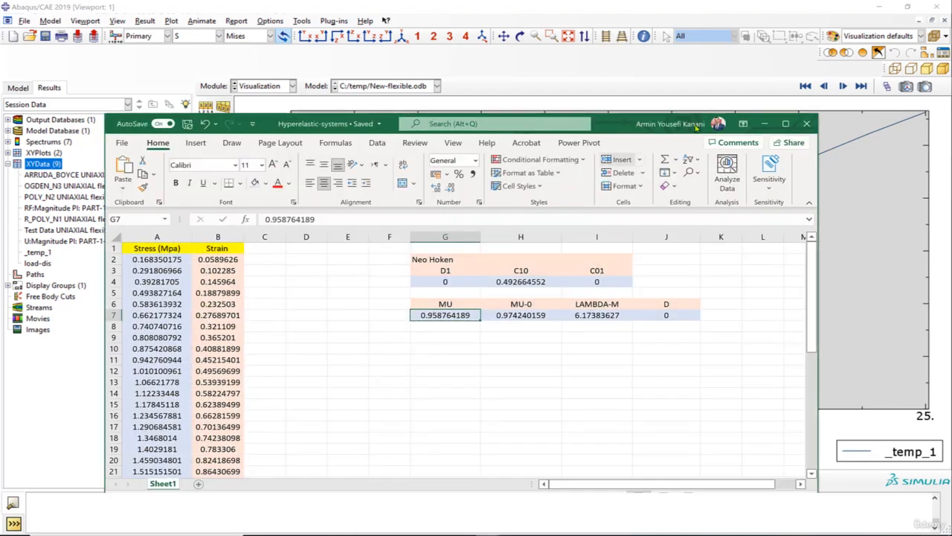
click(764, 123)
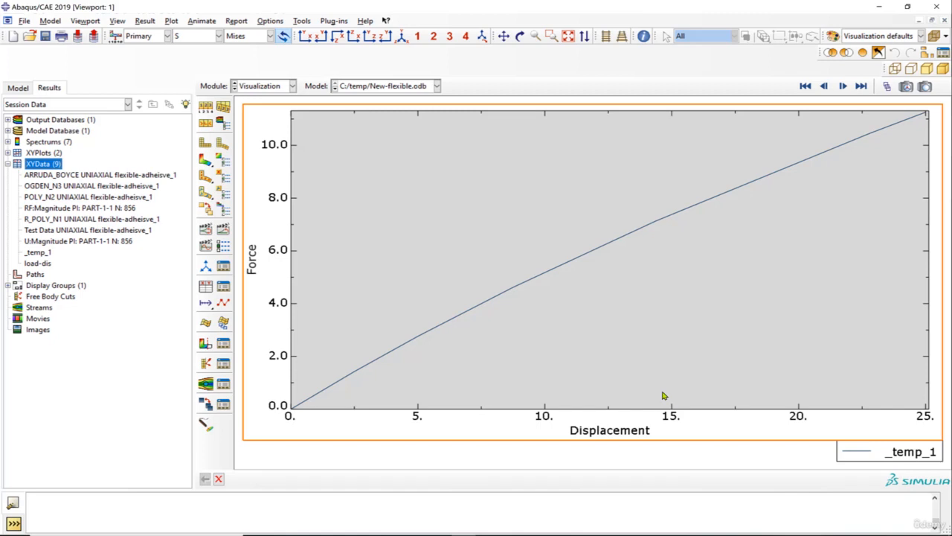
click(206, 160)
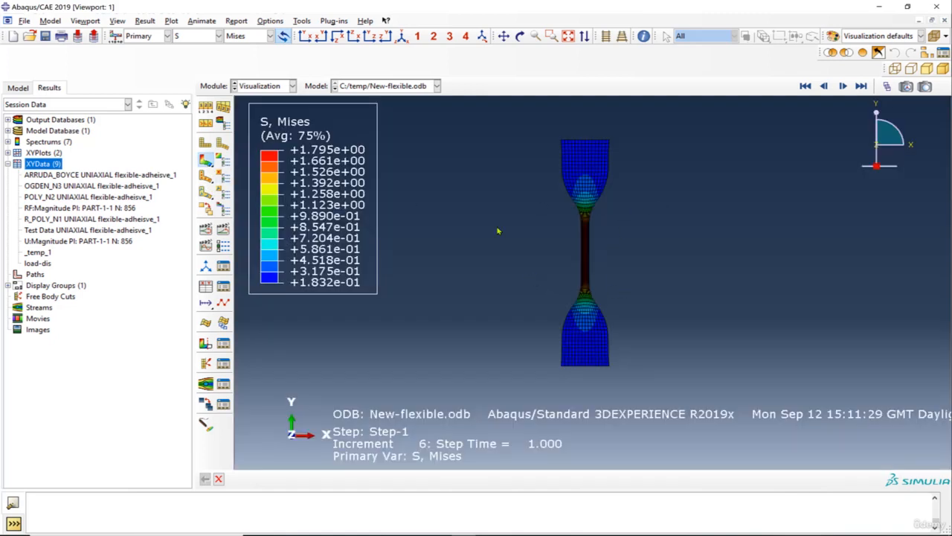
Step: Review the hyperelastic Arruda-Boyce coefficients of the New-flexible material in the model and close its definition without editing
click(18, 87)
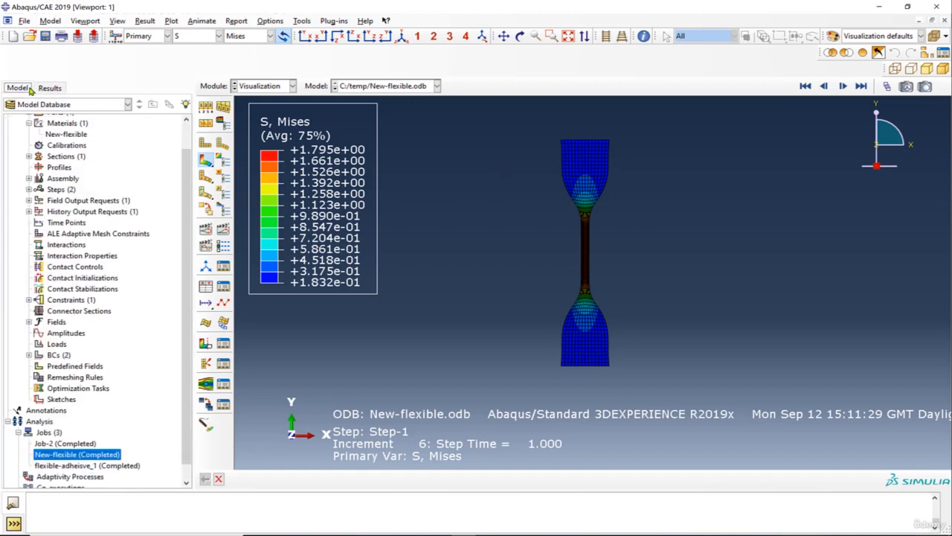
scroll(87, 173, up, 1)
double_click(81, 165)
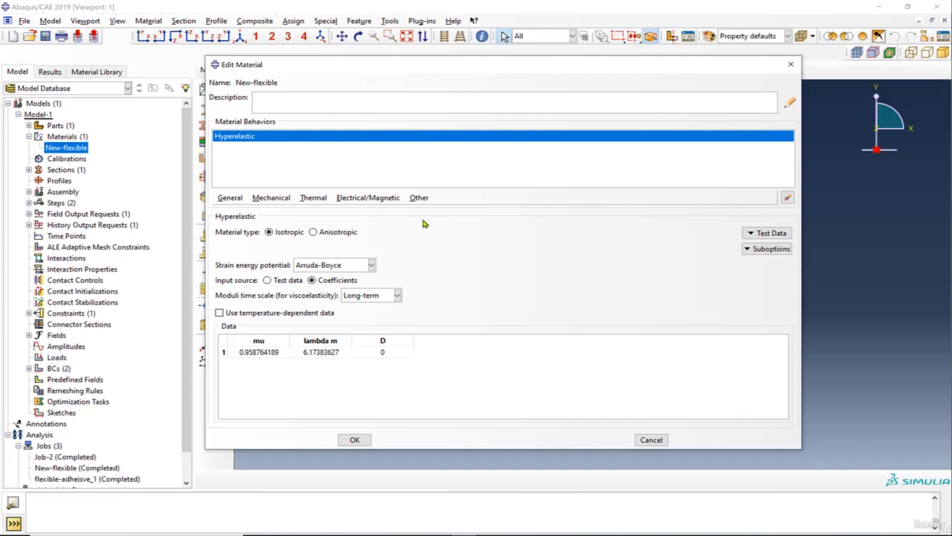
click(791, 66)
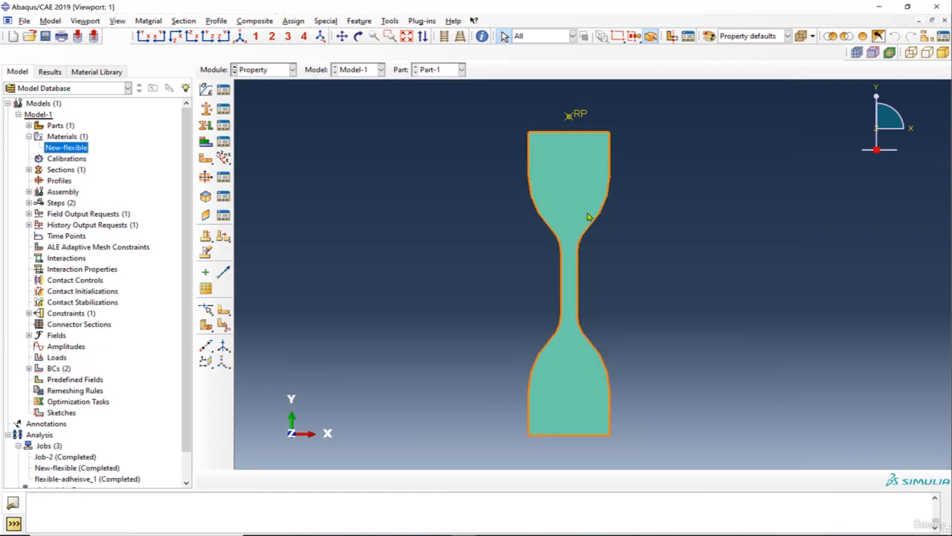